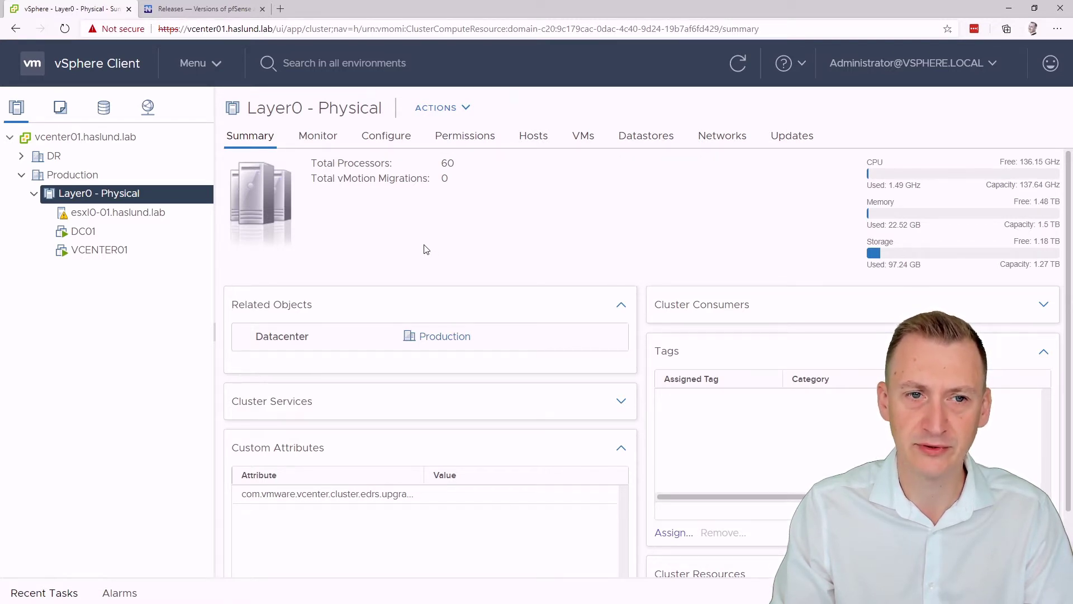
Step: Show esxl0-01.haslund.lab's virtual switches, briefly expanding and collapsing VM Network's virtual machines
click(147, 213)
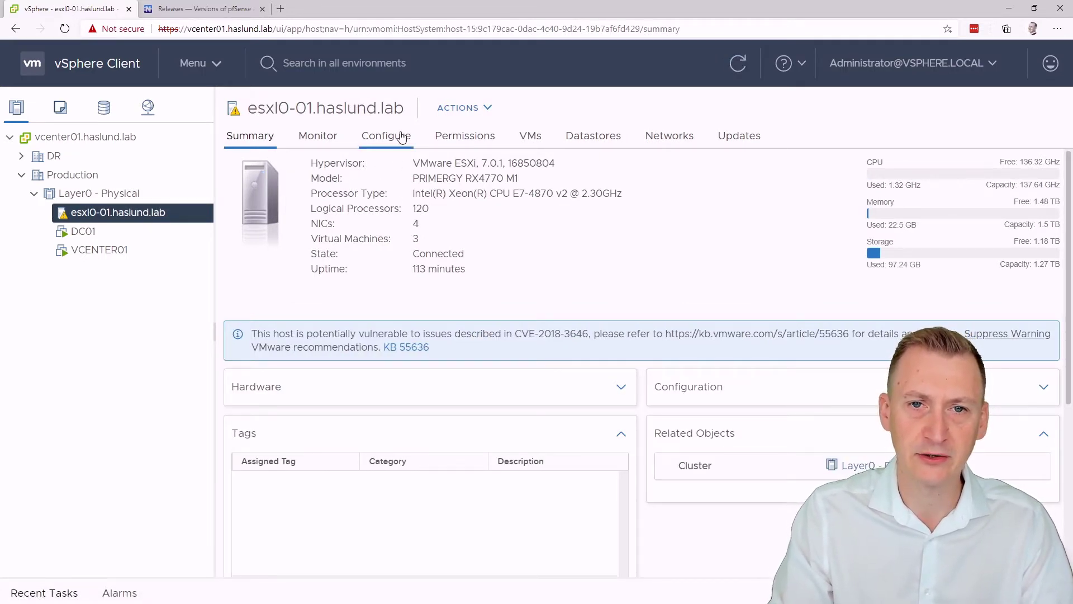
click(395, 136)
click(277, 316)
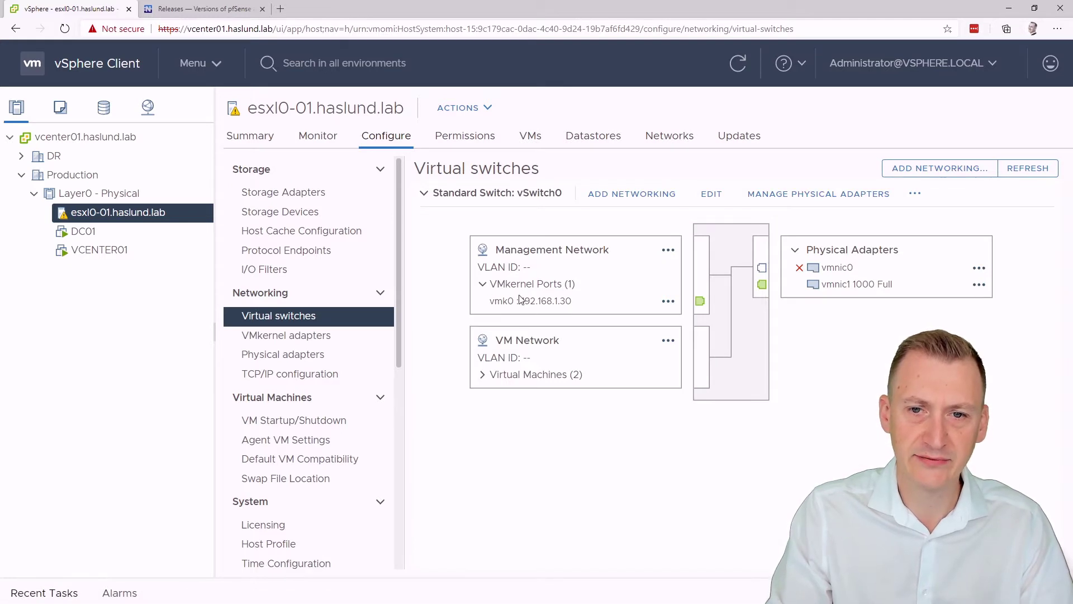
click(482, 374)
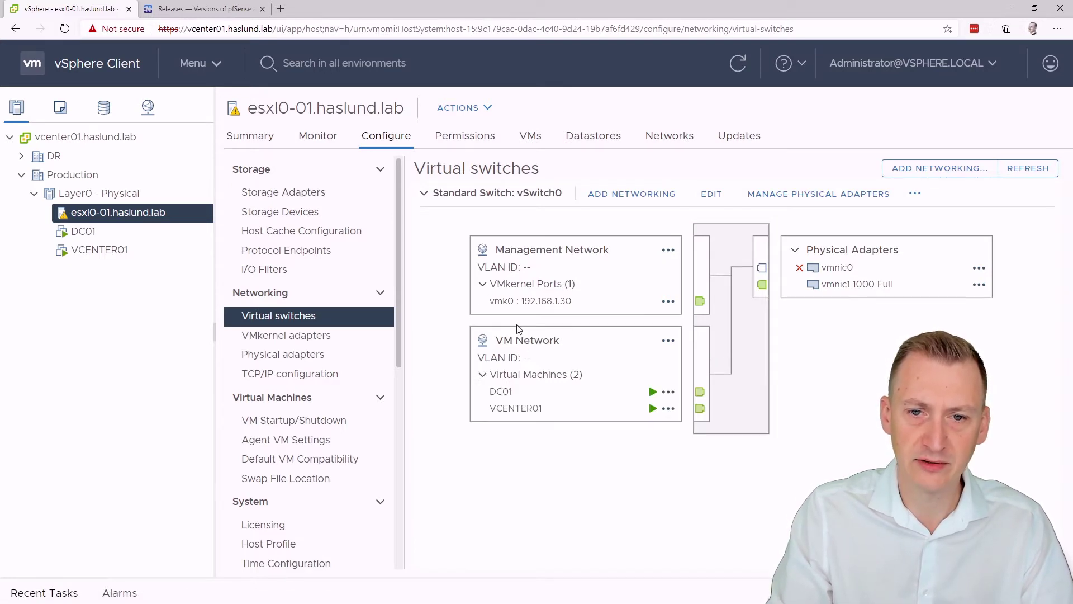
click(482, 375)
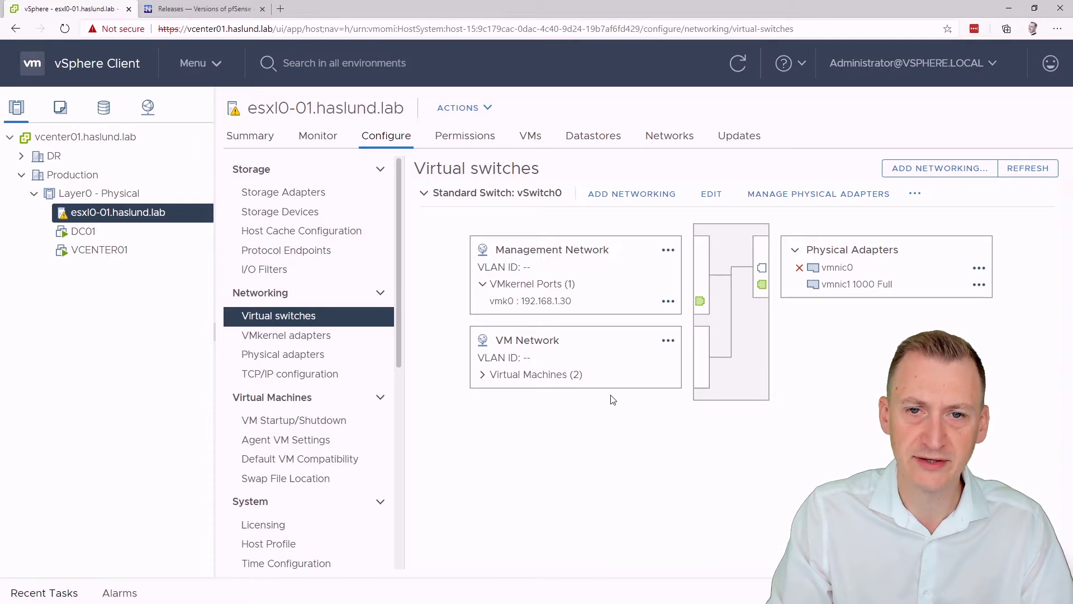
Step: Start adding a VM port group on a new standard switch with no physical adapters
click(940, 167)
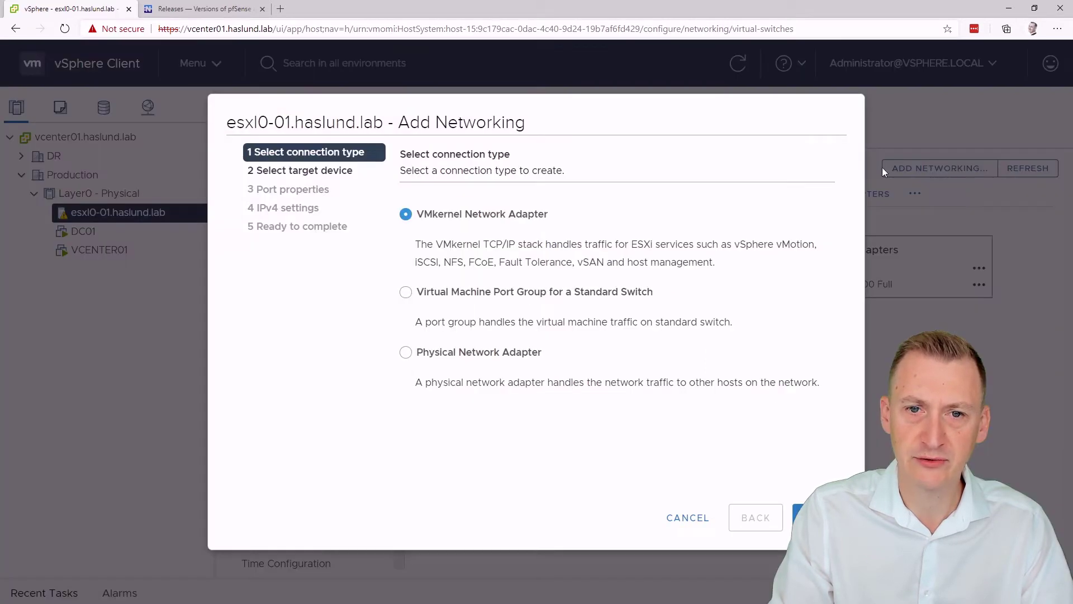
click(496, 296)
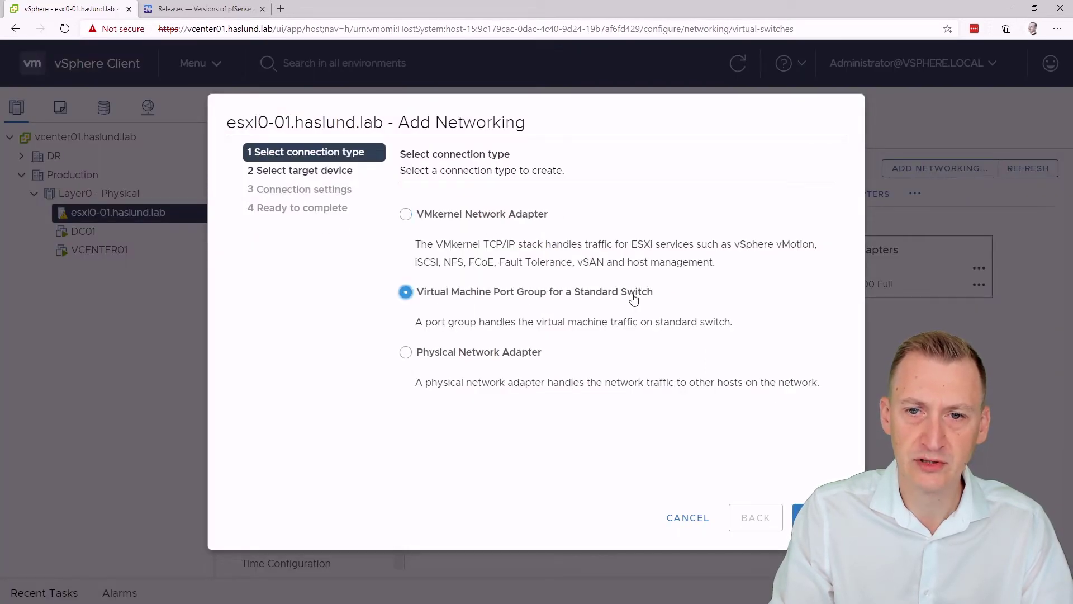
click(824, 518)
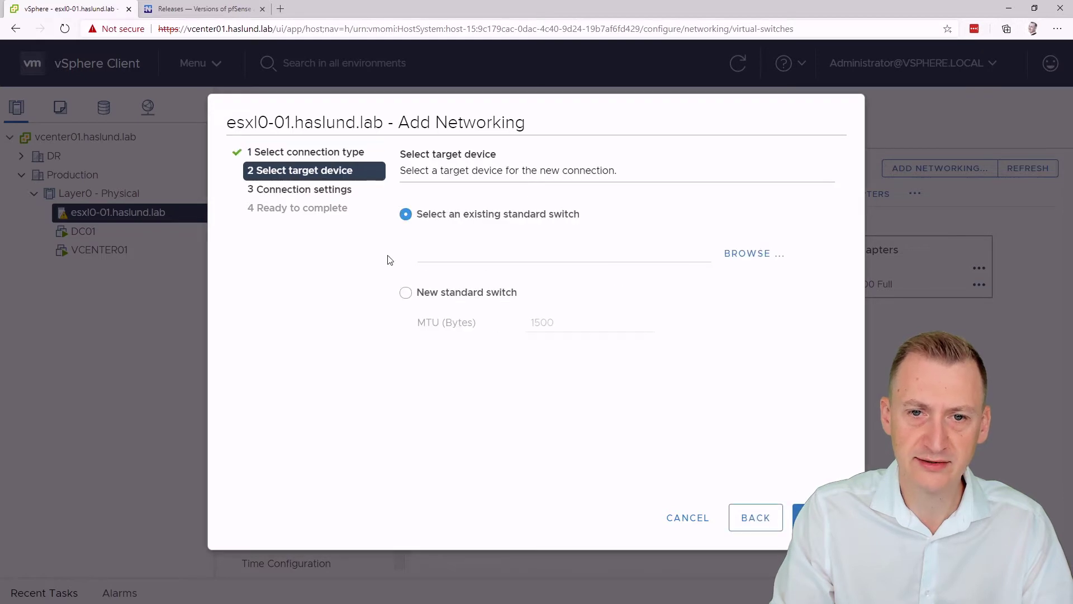
click(430, 295)
click(809, 508)
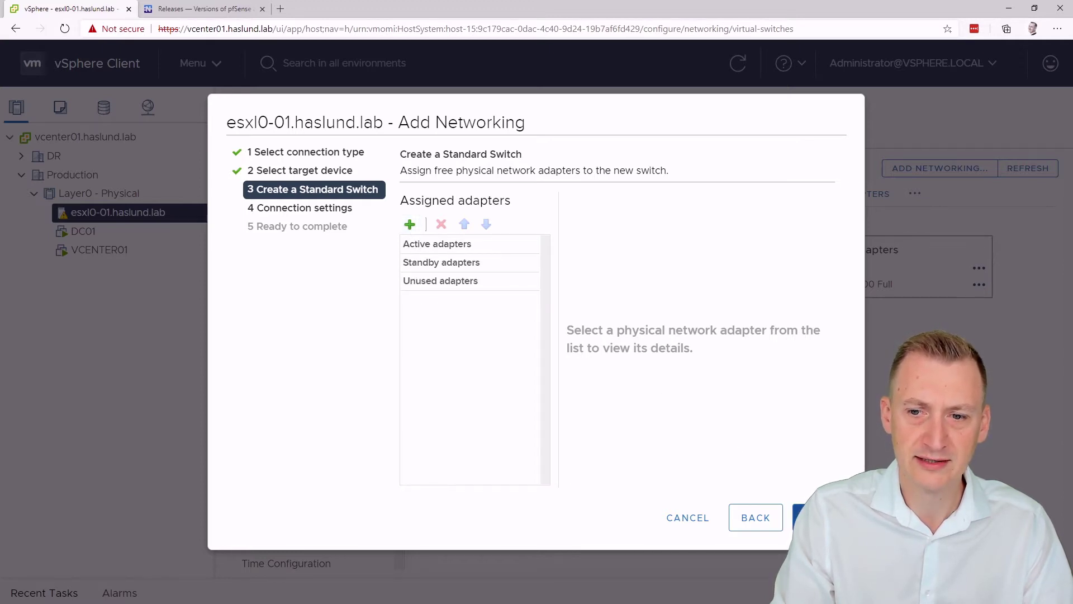
click(808, 517)
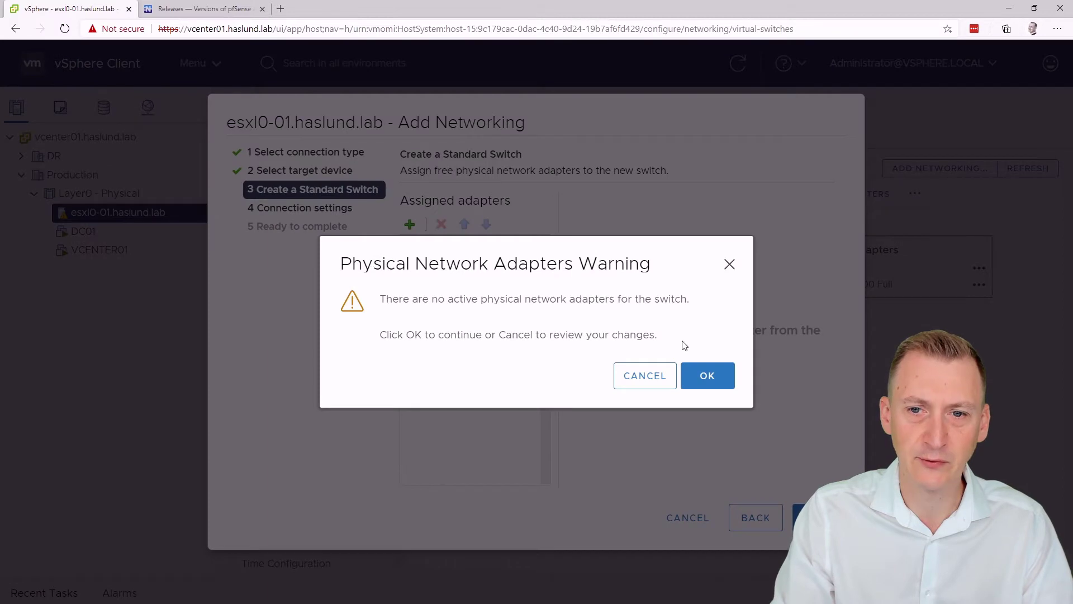
Step: Accept the no-adapter warning, label the port group Production, and finish creating vSwitch1
drag(381, 299, 693, 307)
click(693, 307)
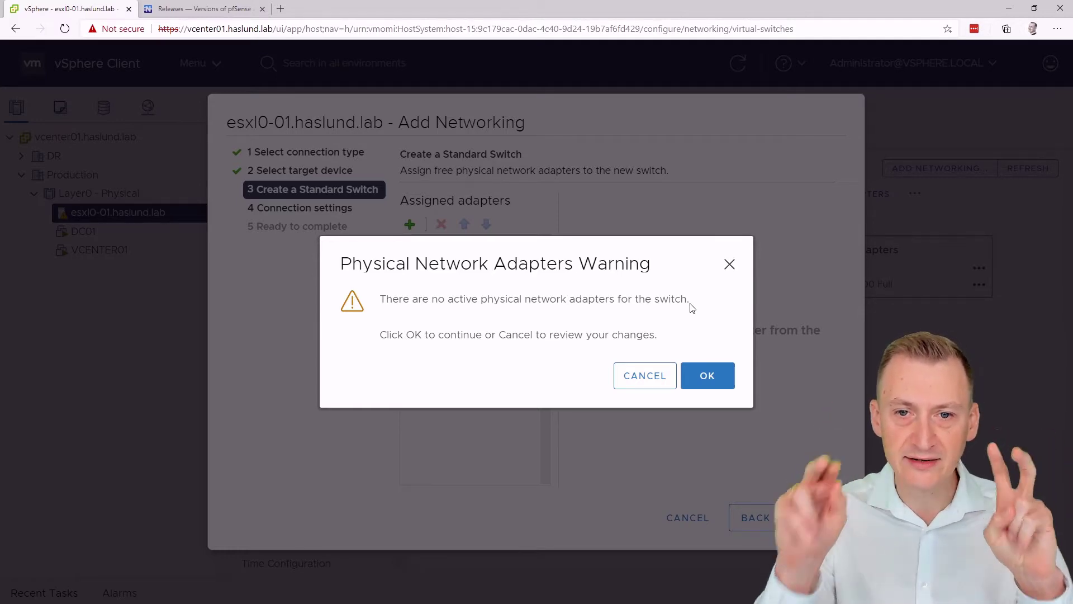
click(707, 376)
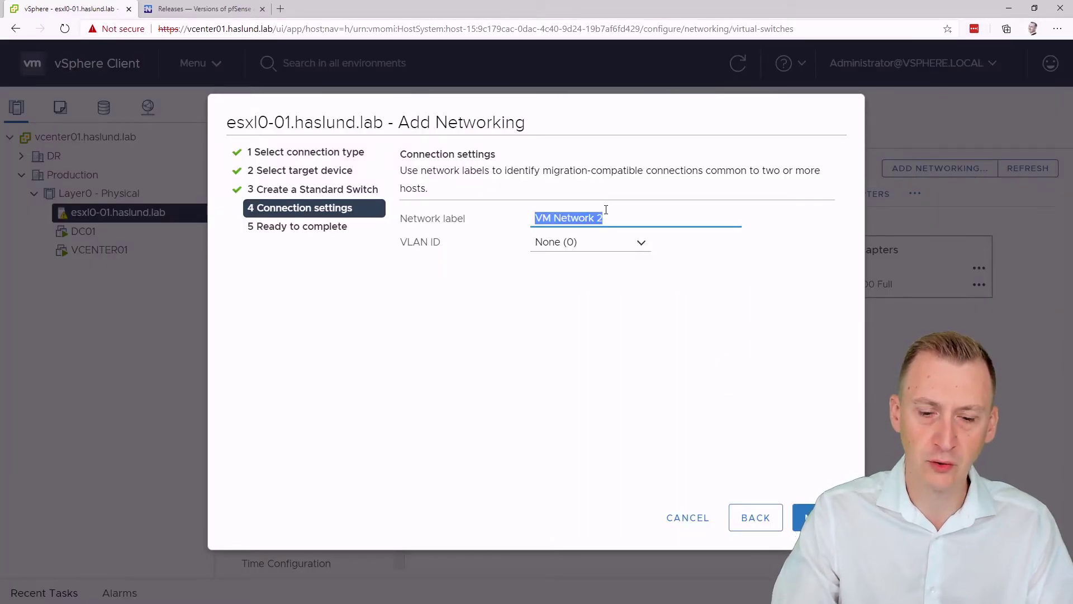
text(Production)
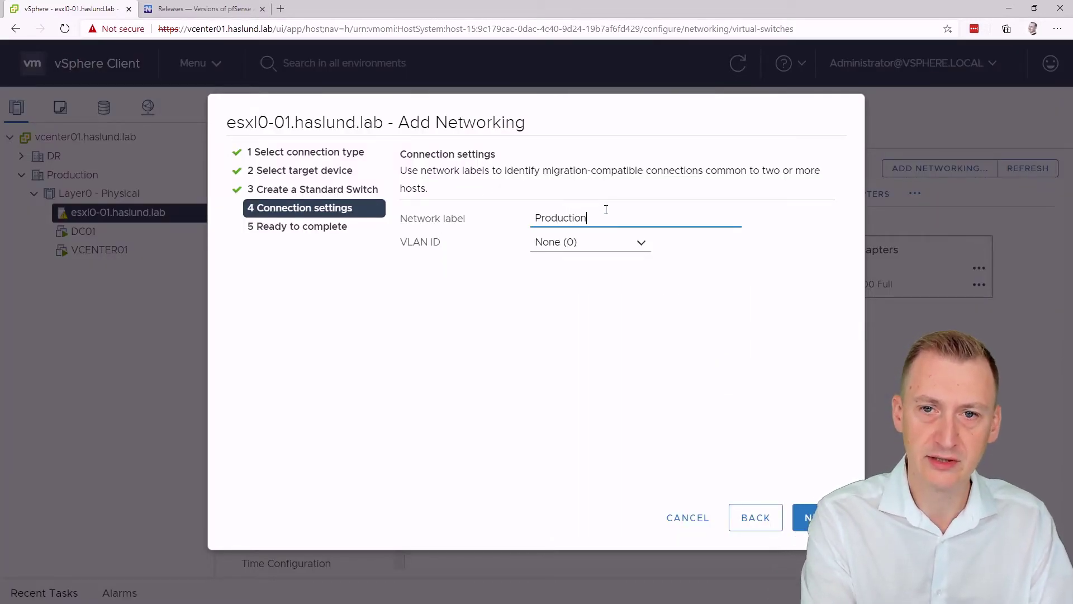
click(818, 517)
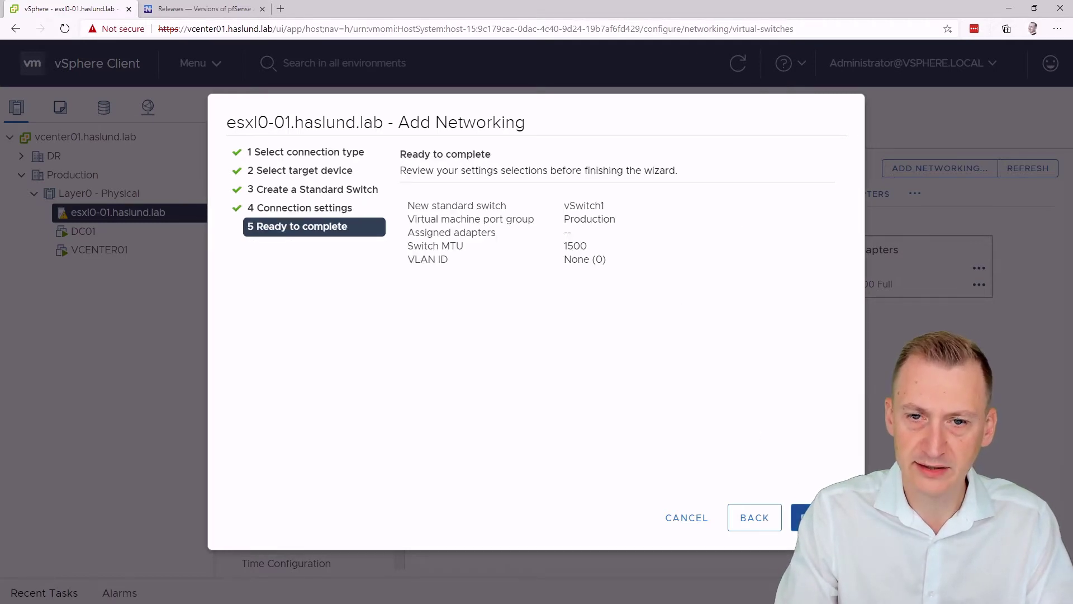
click(818, 518)
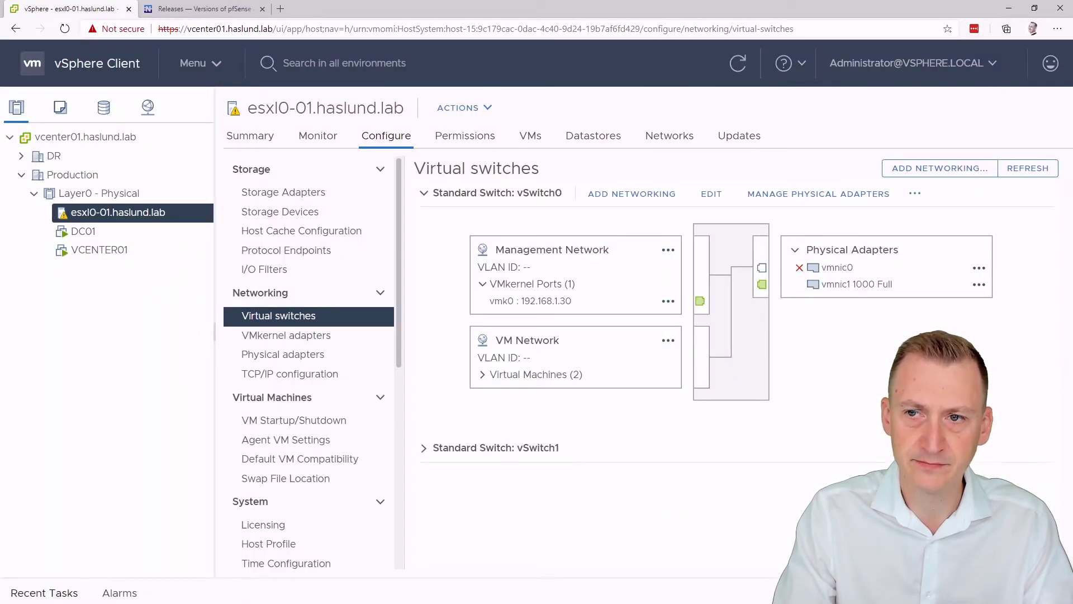
Step: Expand vSwitch1, then add another VM port group on a new adapter-less standard switch
click(423, 449)
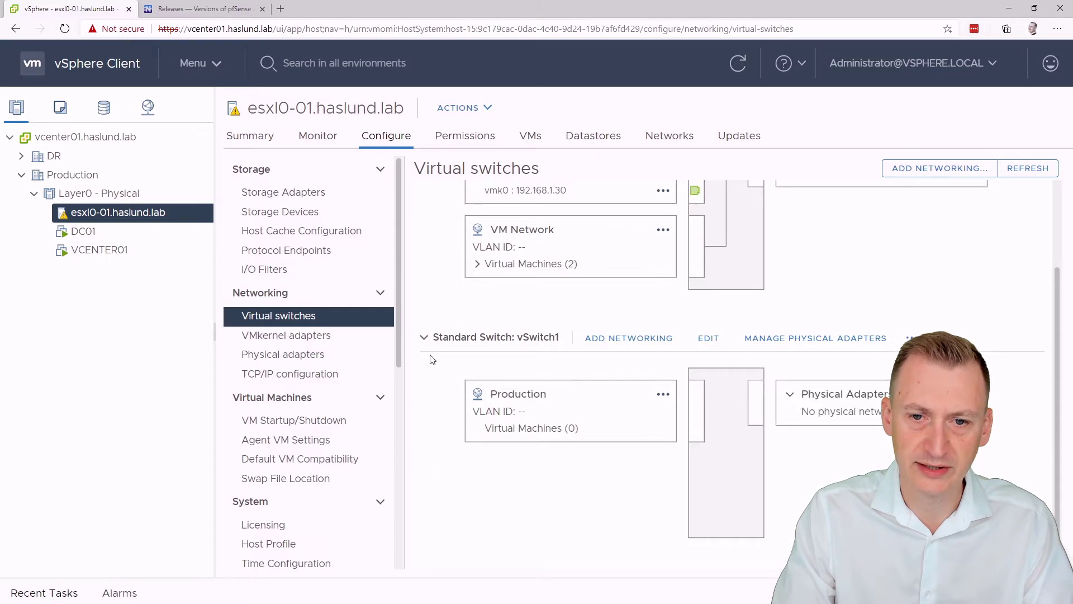
click(929, 167)
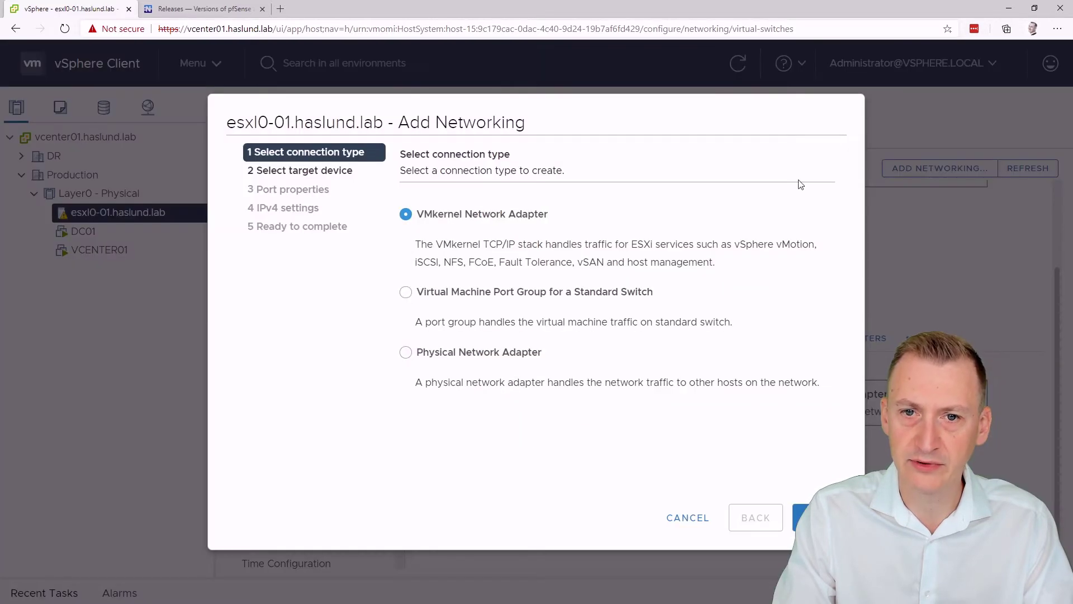
click(464, 293)
click(811, 517)
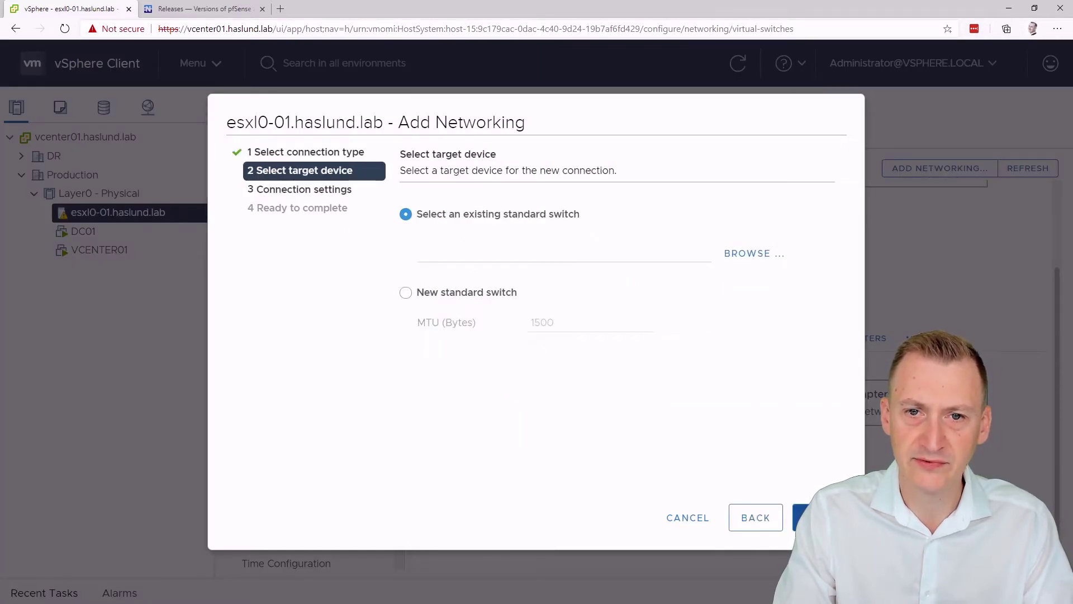
click(467, 293)
click(810, 517)
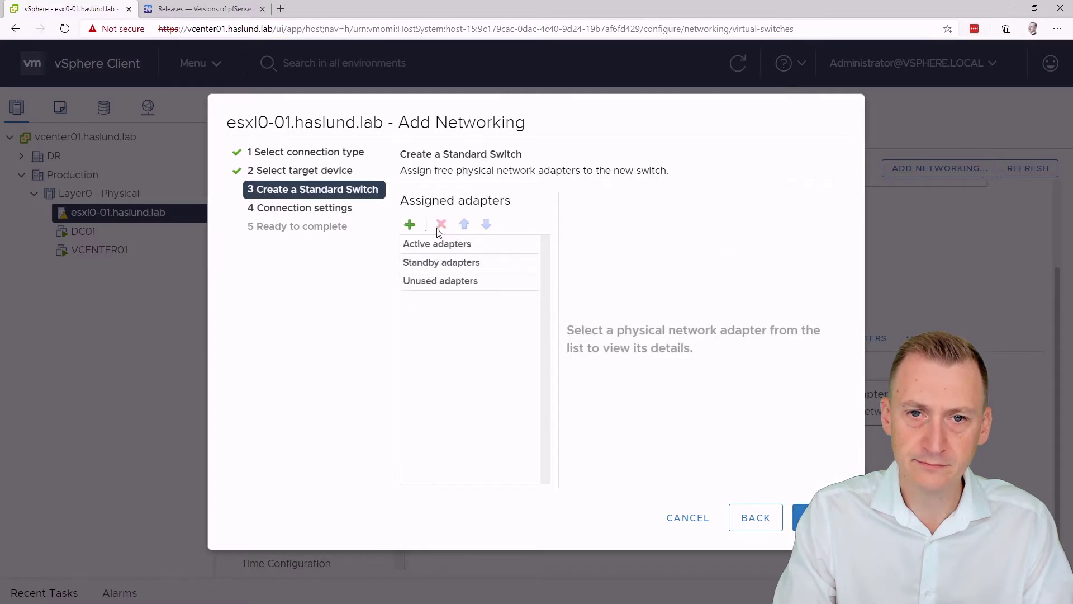
click(811, 517)
click(707, 378)
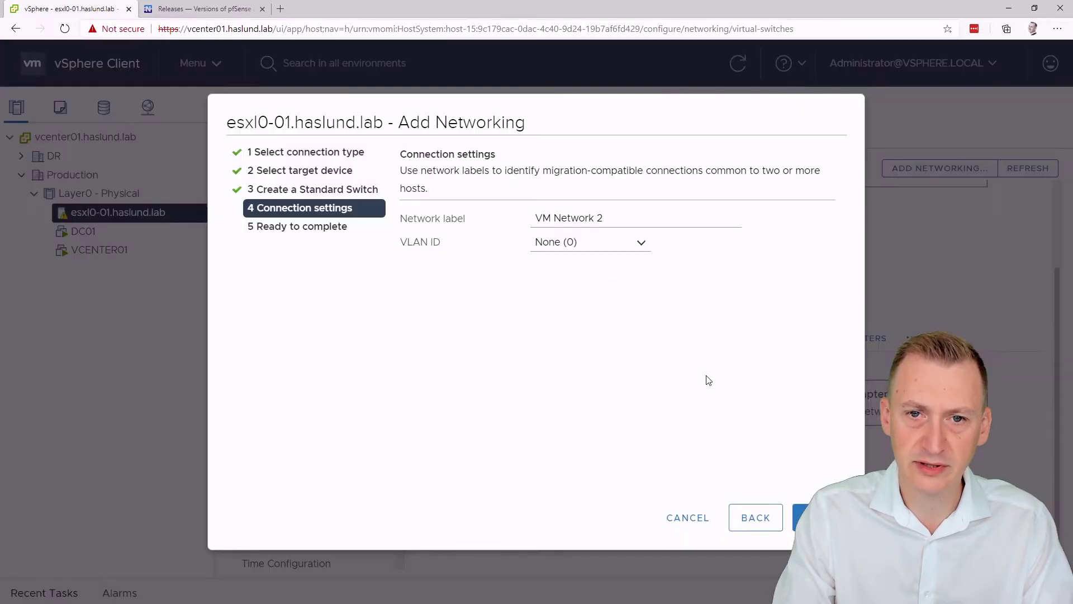
Step: Label the port group Disaster Recovery, finish, and expand vSwitch2 to confirm it
drag(607, 228, 428, 224)
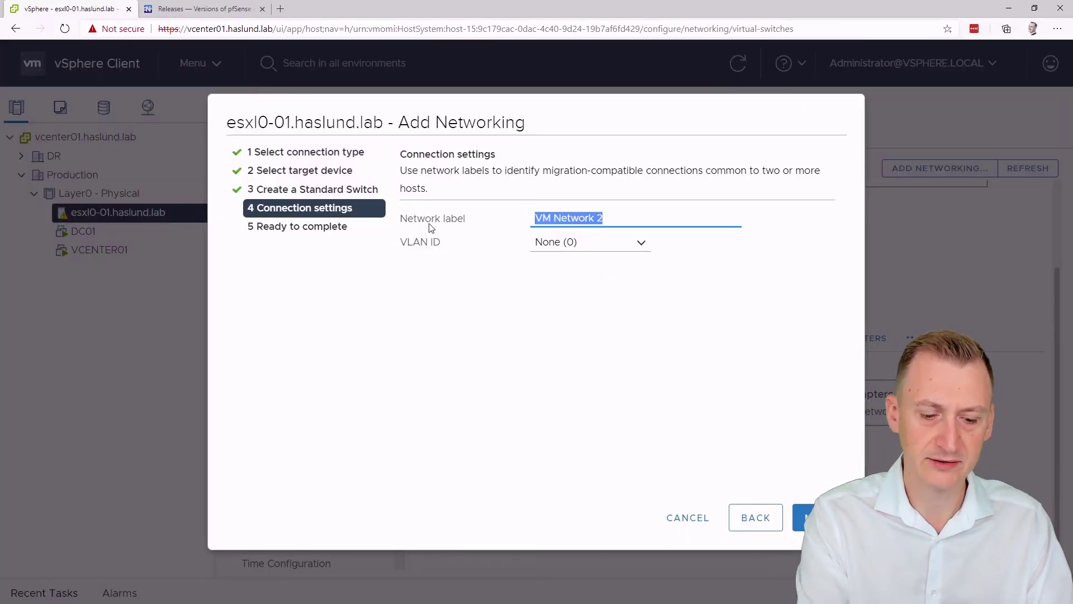
text(DR)
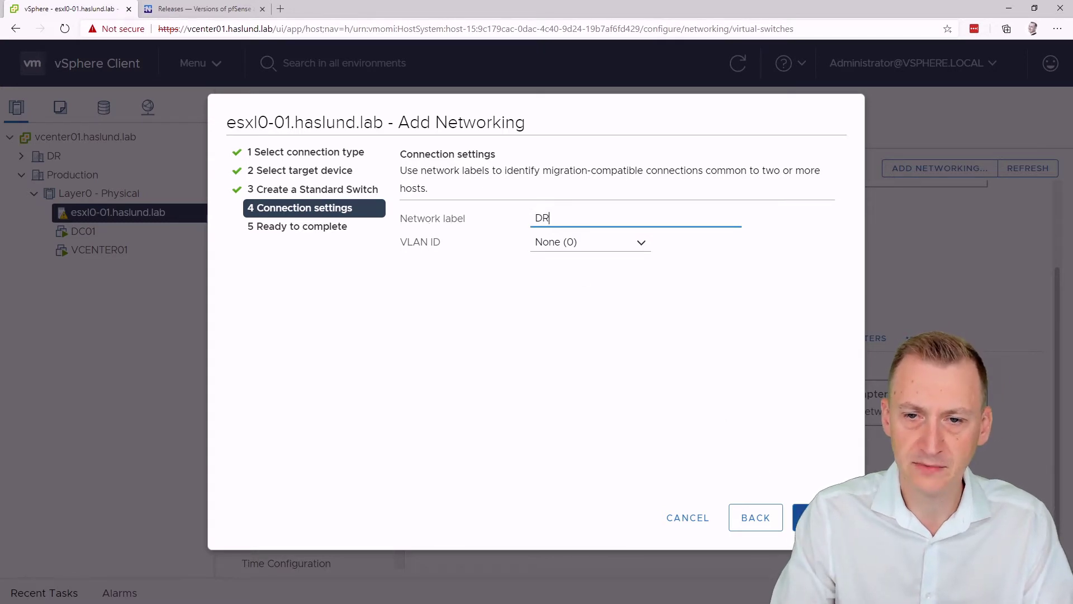
key(BackSpace)
text(i)
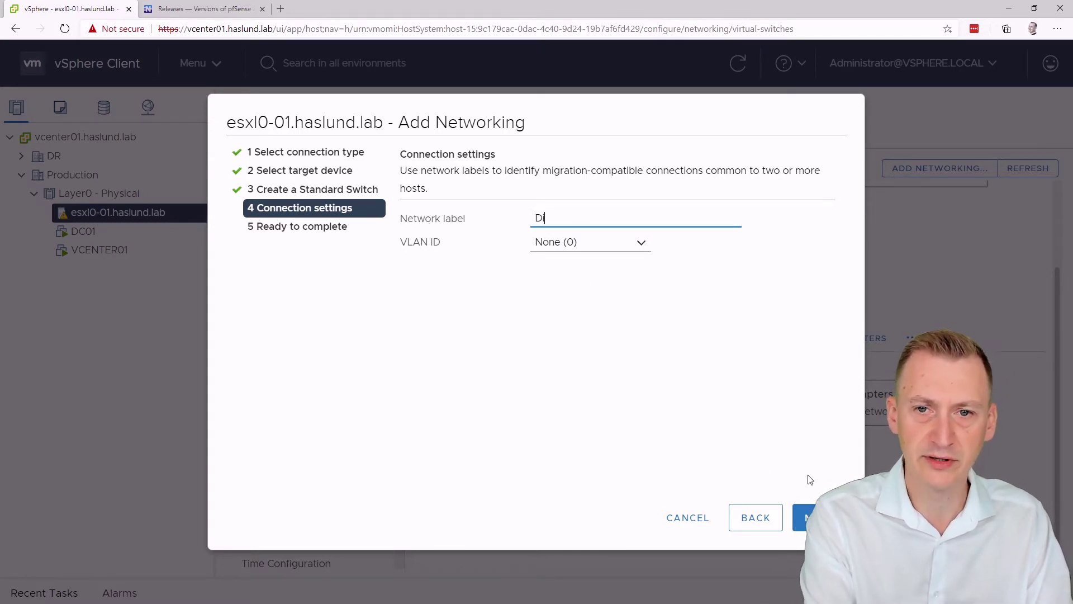
text(saster Recovery)
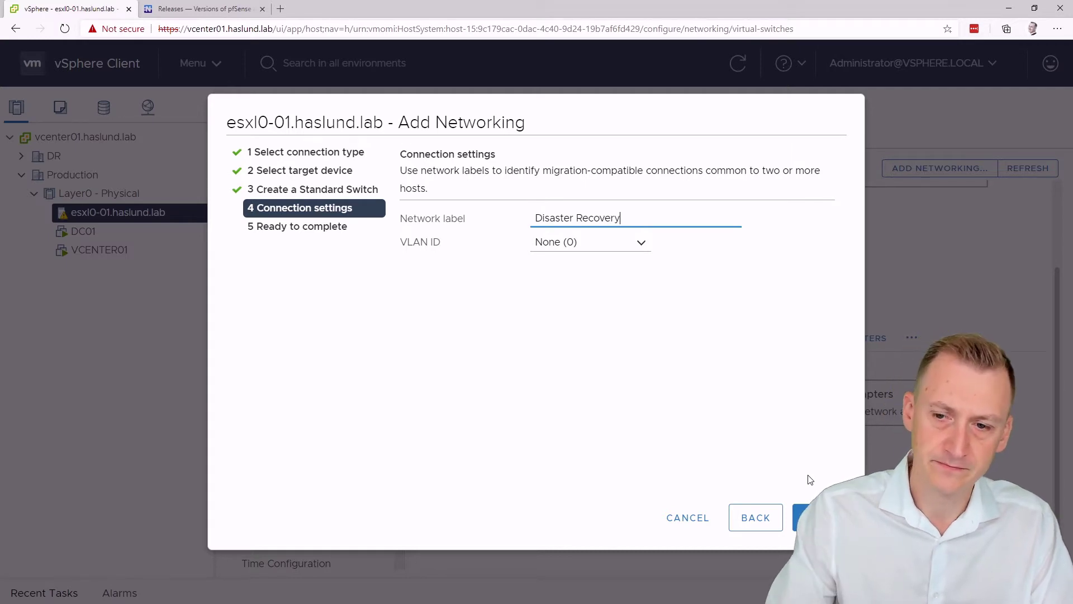
click(805, 517)
click(805, 517)
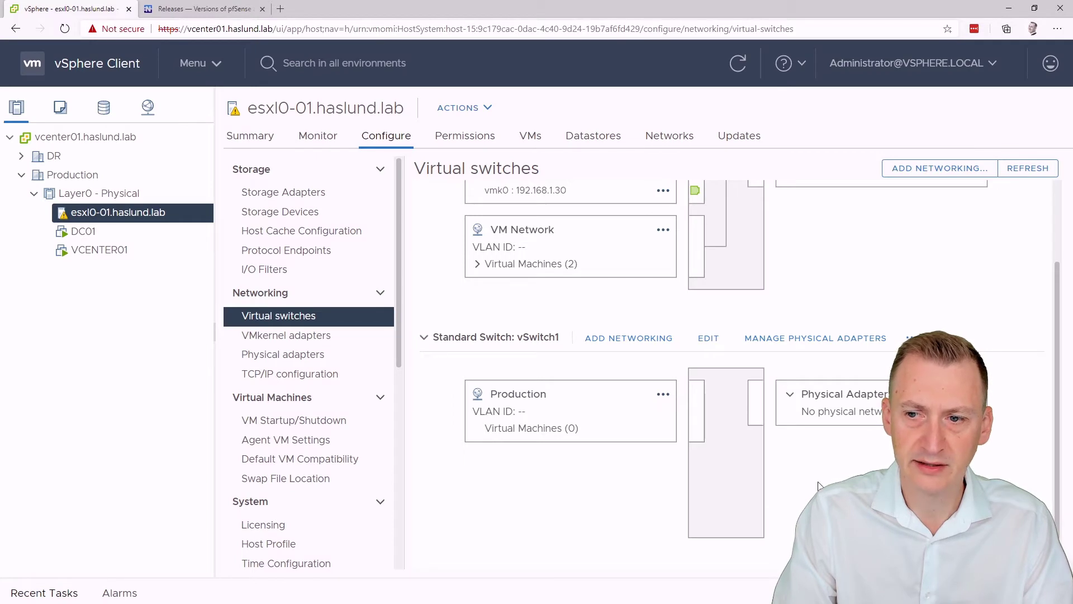
scroll(819, 486, down, 1)
click(441, 551)
scroll(564, 495, down, 4)
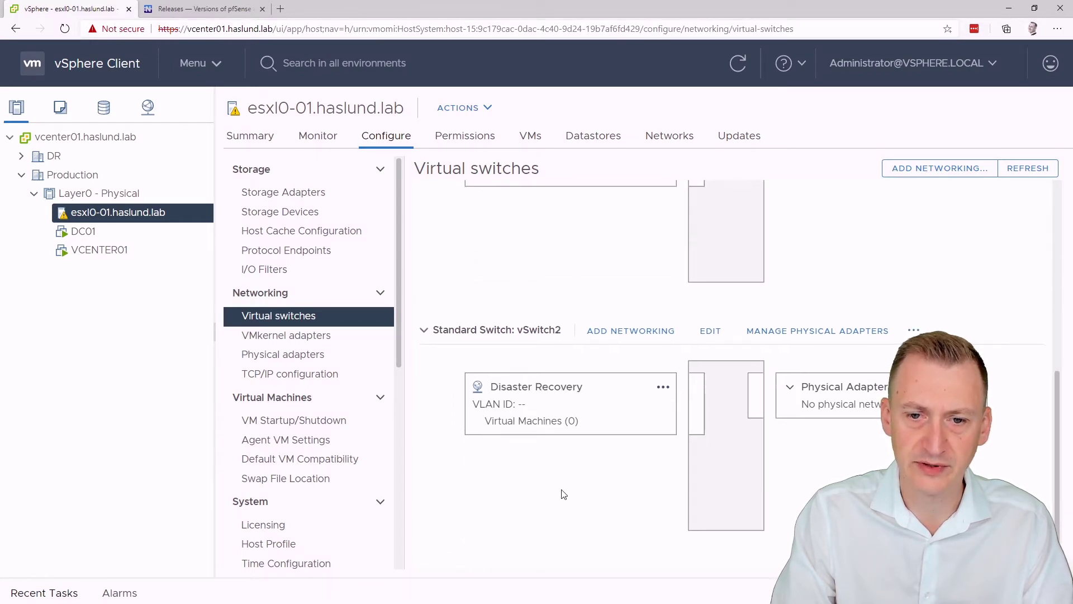
Step: Start a new virtual machine on esxl0-01.haslund.lab named Firewall
right_click(98, 214)
click(213, 82)
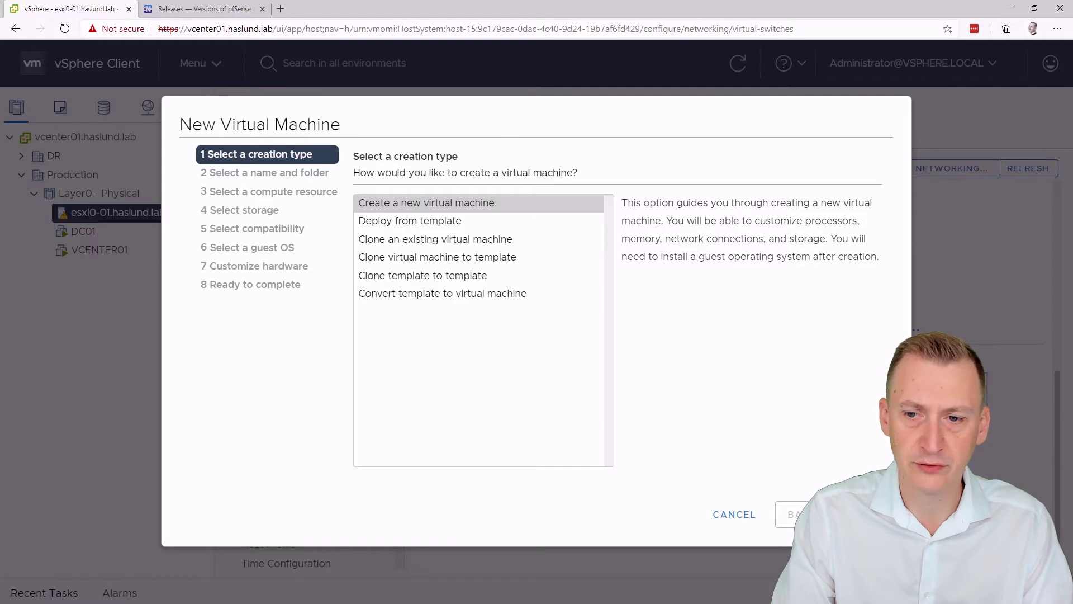
click(855, 515)
drag(594, 202, 358, 207)
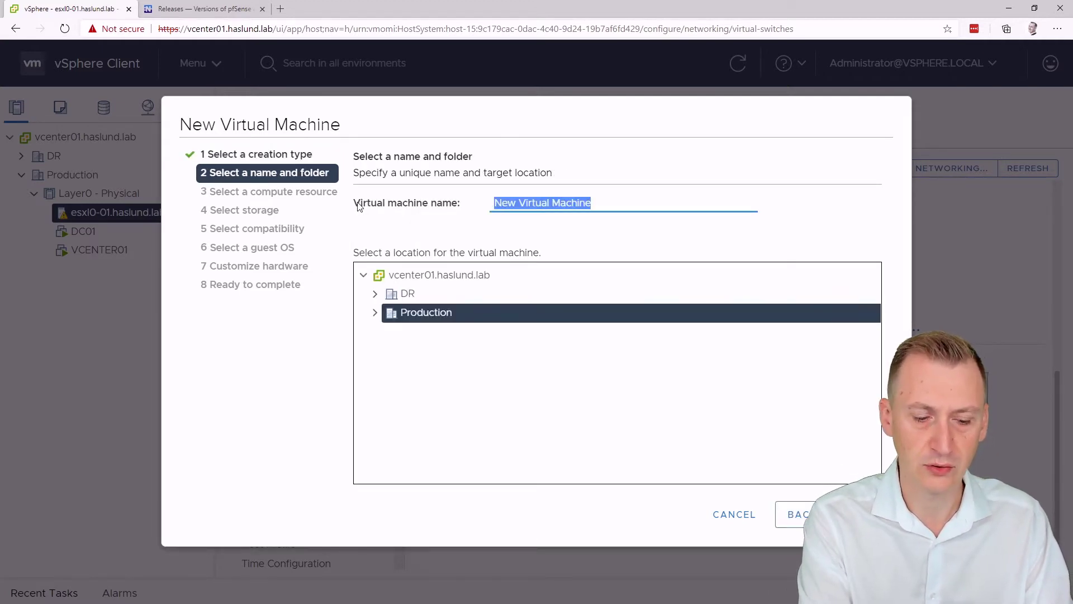
text(Firewall)
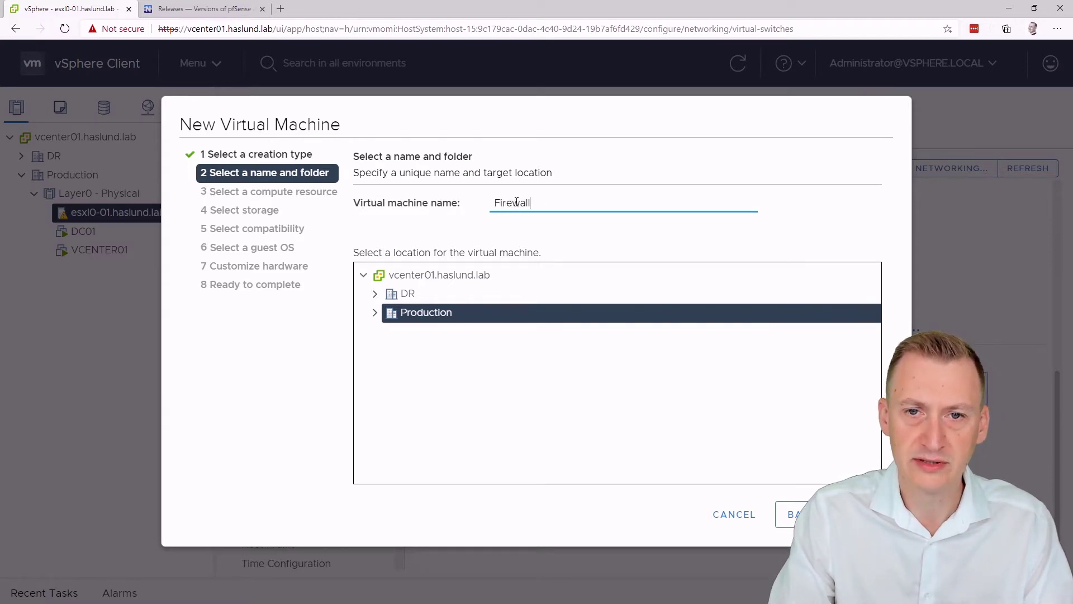
Step: Place Firewall in the Production folder on PCIe-SSD storage with ESXi 7.0 U1 compatibility
click(374, 315)
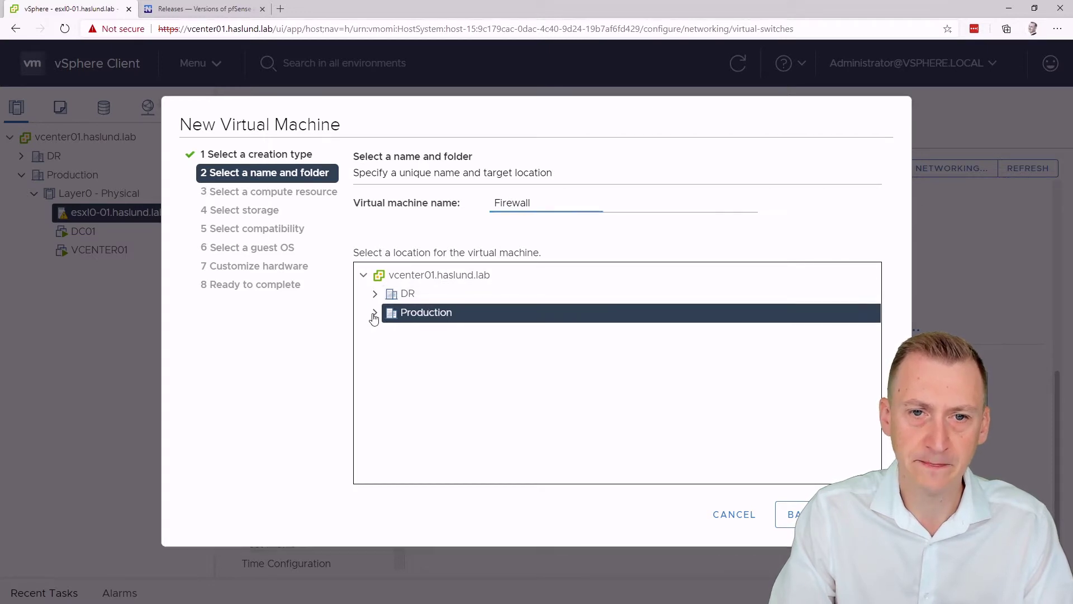
click(374, 313)
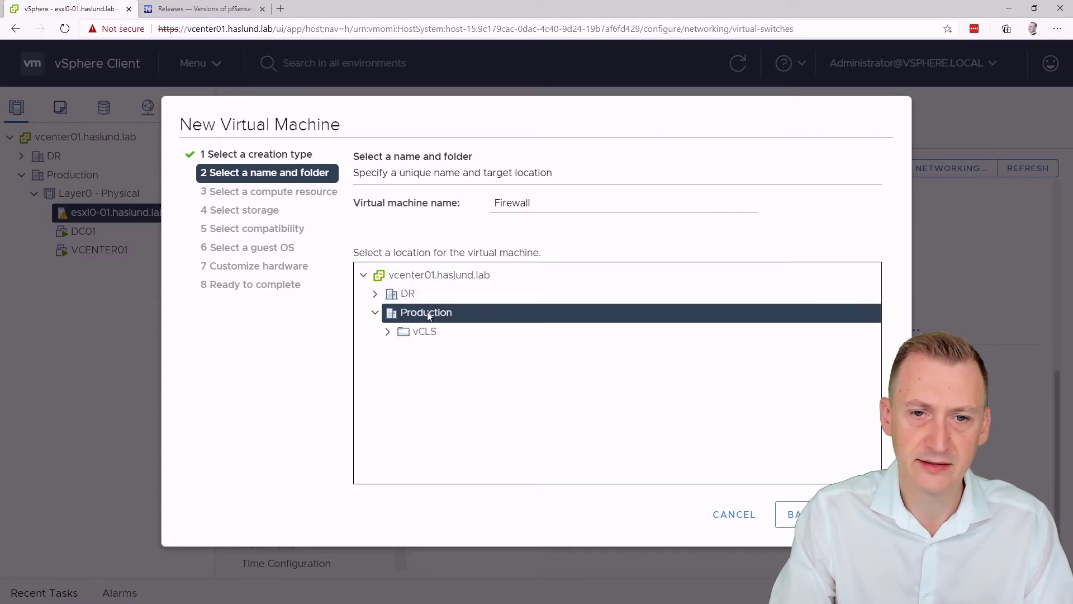
click(856, 514)
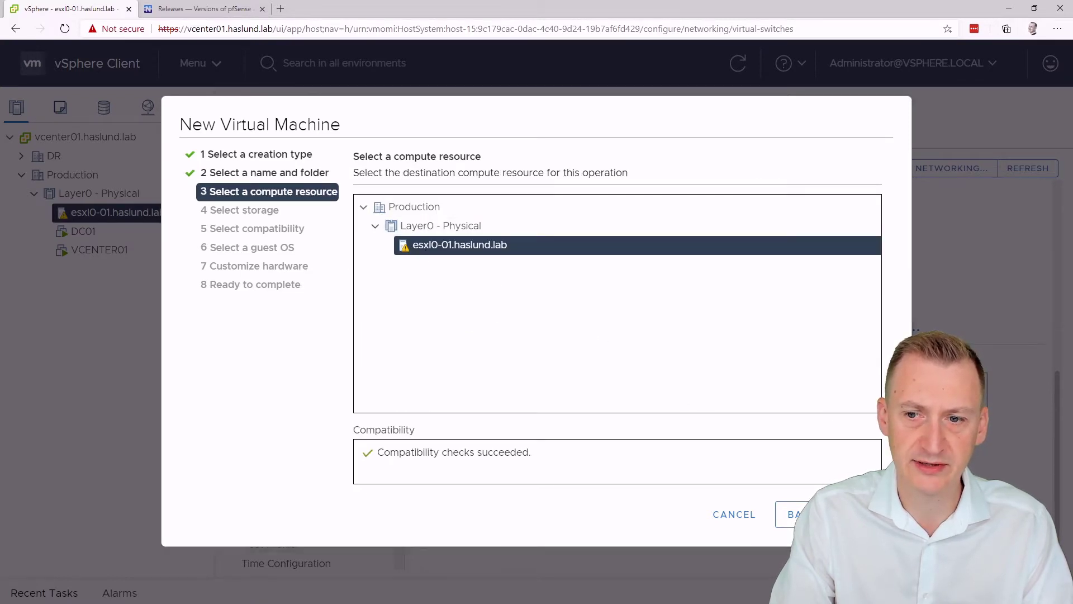
click(855, 514)
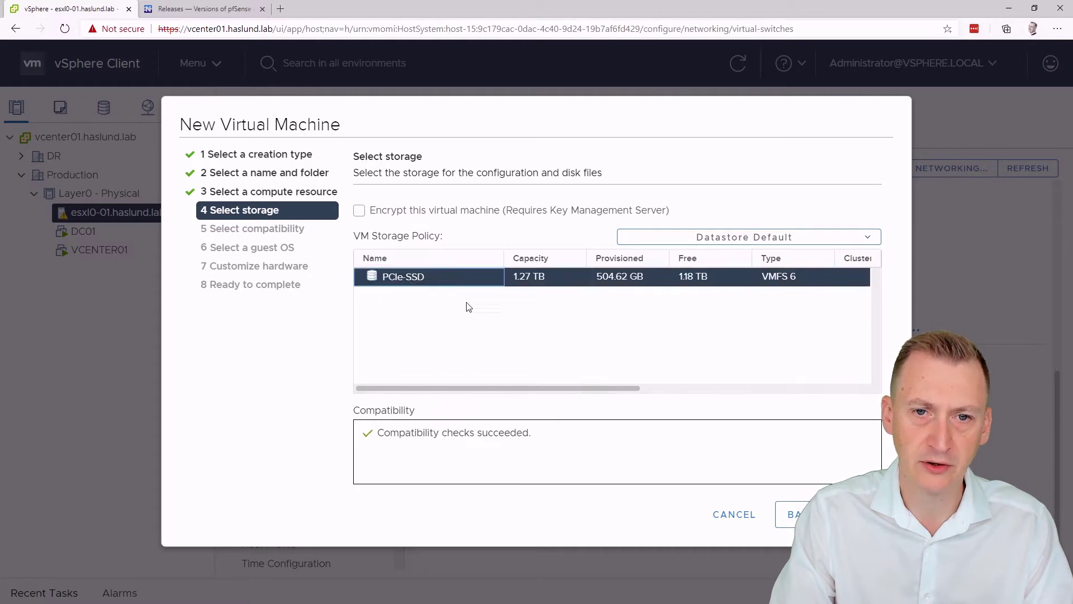
click(855, 514)
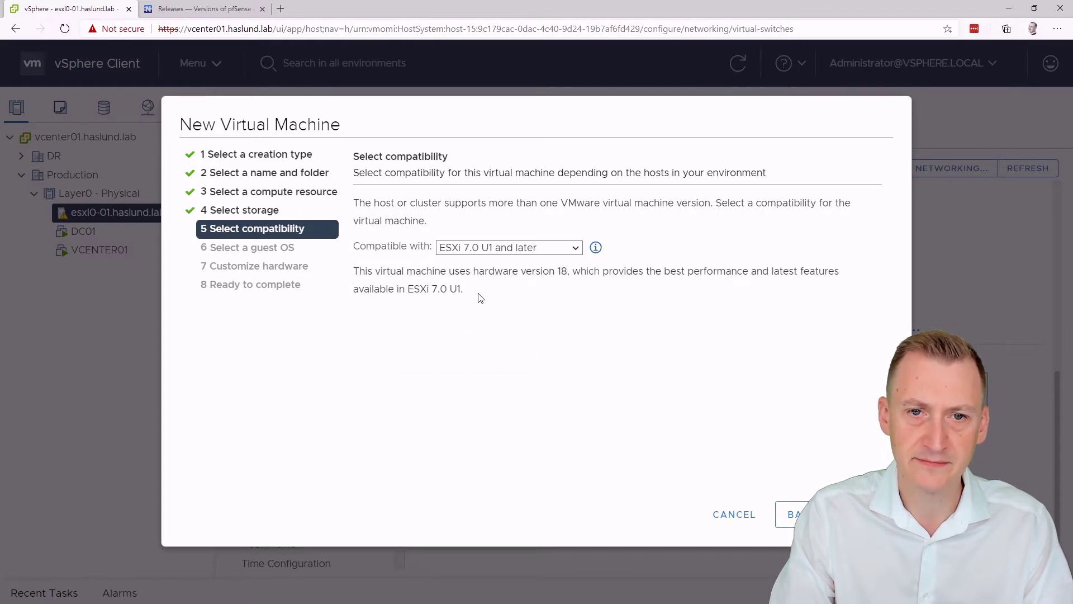
click(467, 249)
click(488, 415)
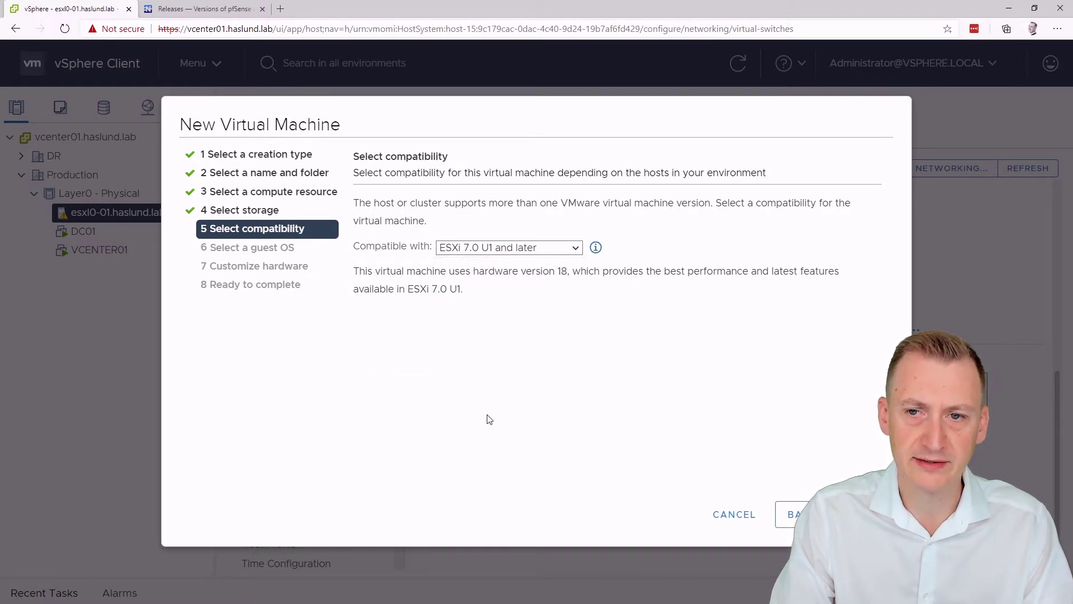
click(856, 514)
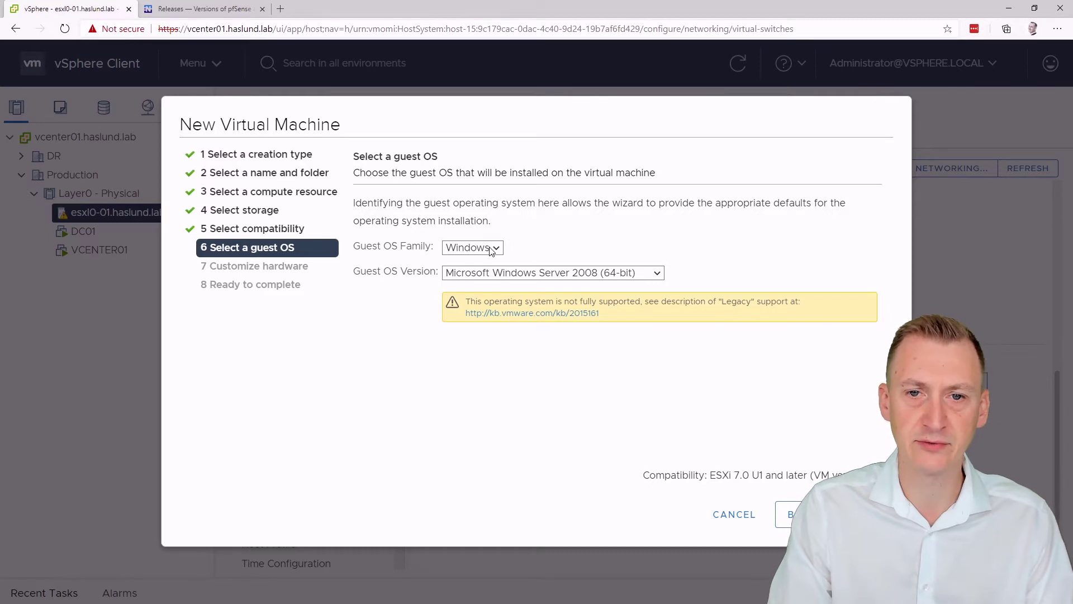
click(191, 18)
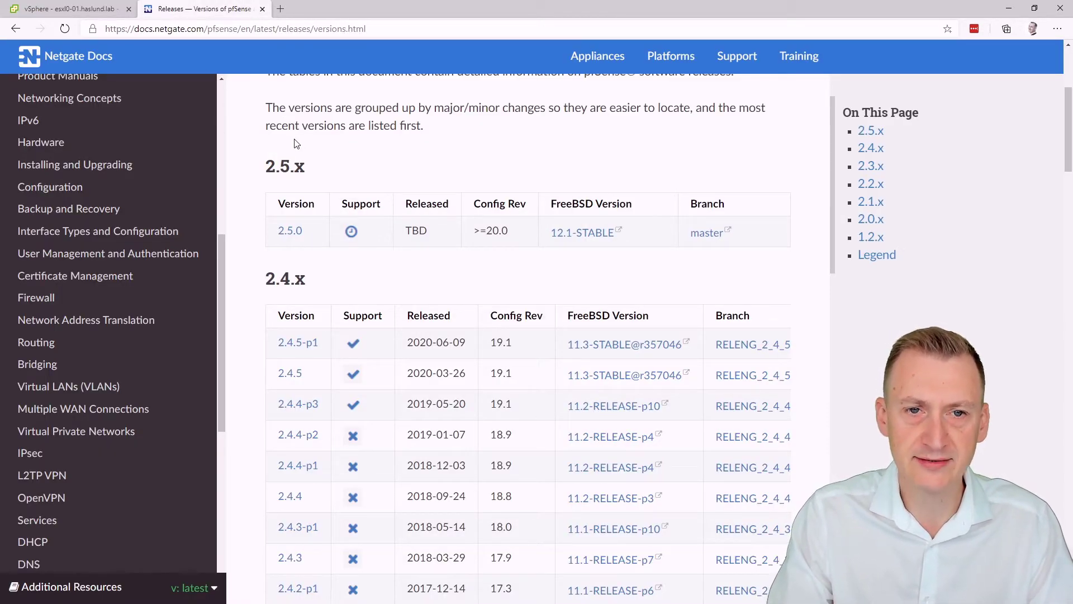
Step: Note in the releases table that 2.5.x is TBD and 2.4.5-p1 uses FreeBSD 11.3
drag(267, 166, 305, 168)
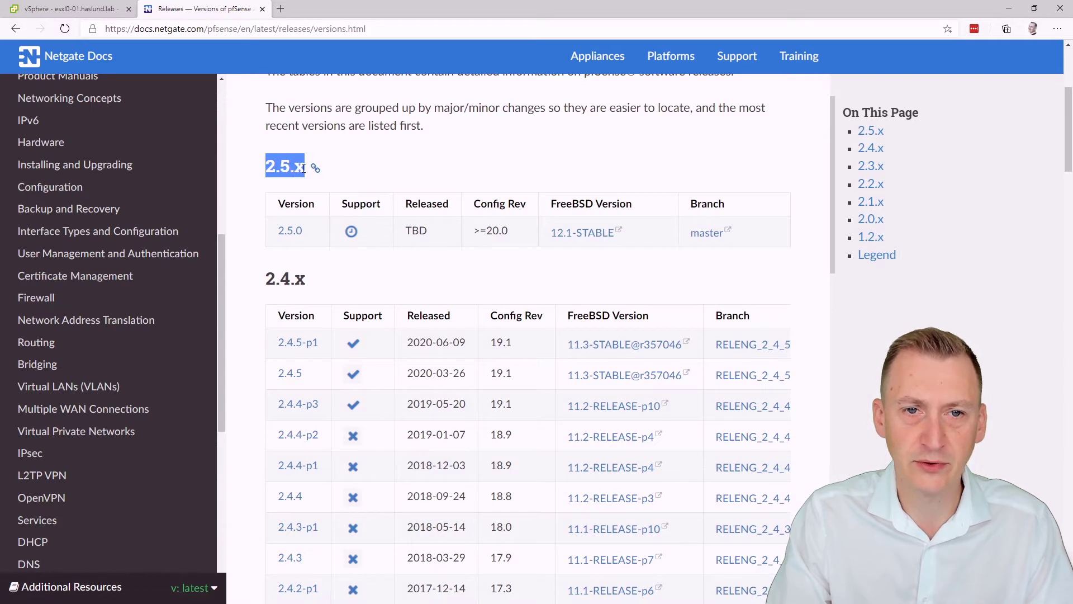
click(302, 168)
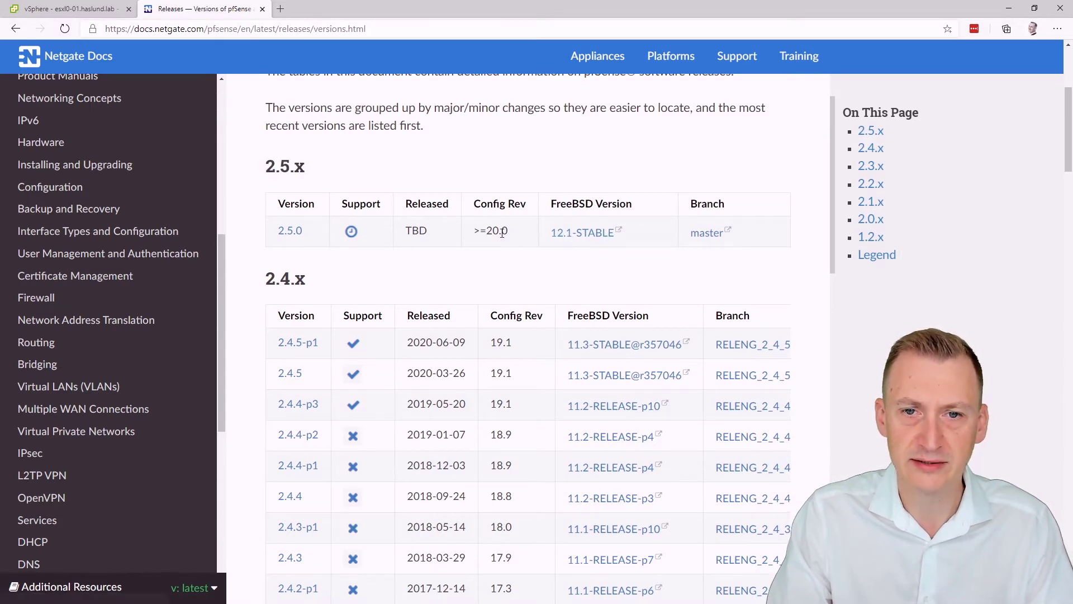
drag(407, 228, 457, 232)
click(445, 235)
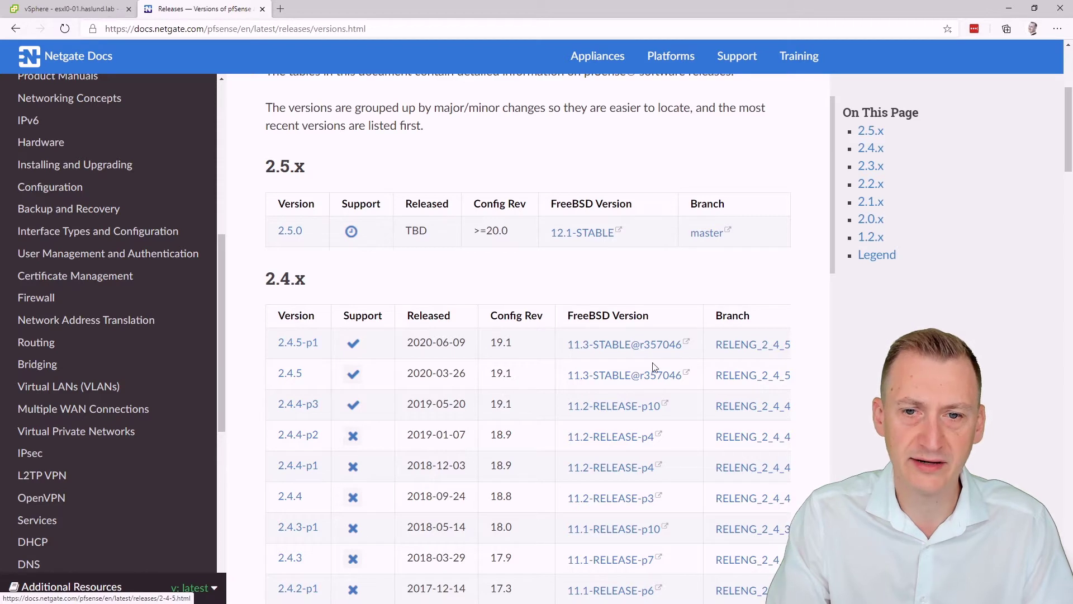
drag(565, 350, 589, 346)
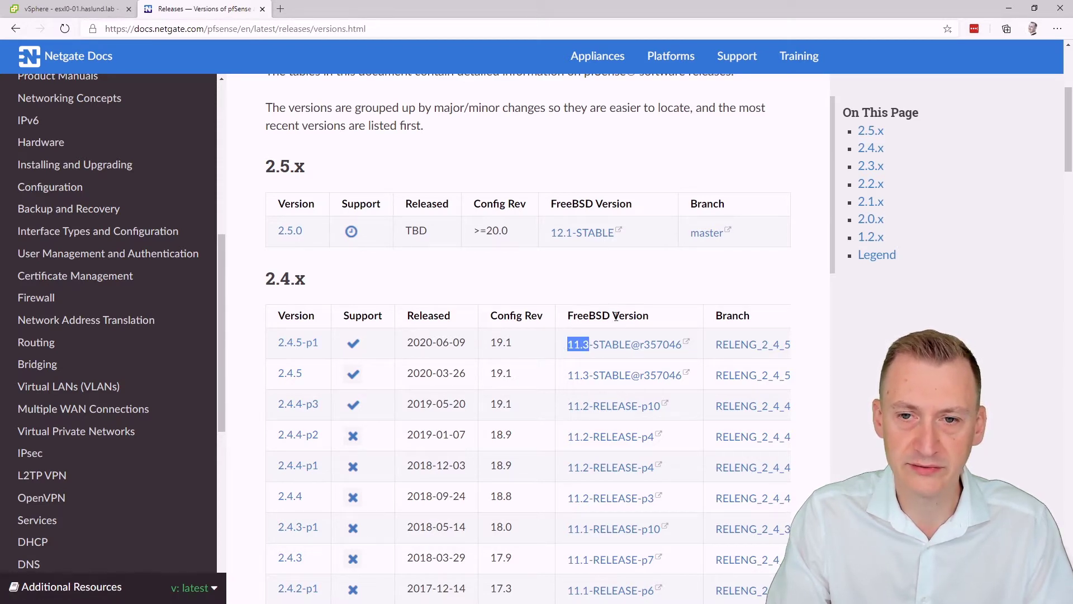
click(567, 352)
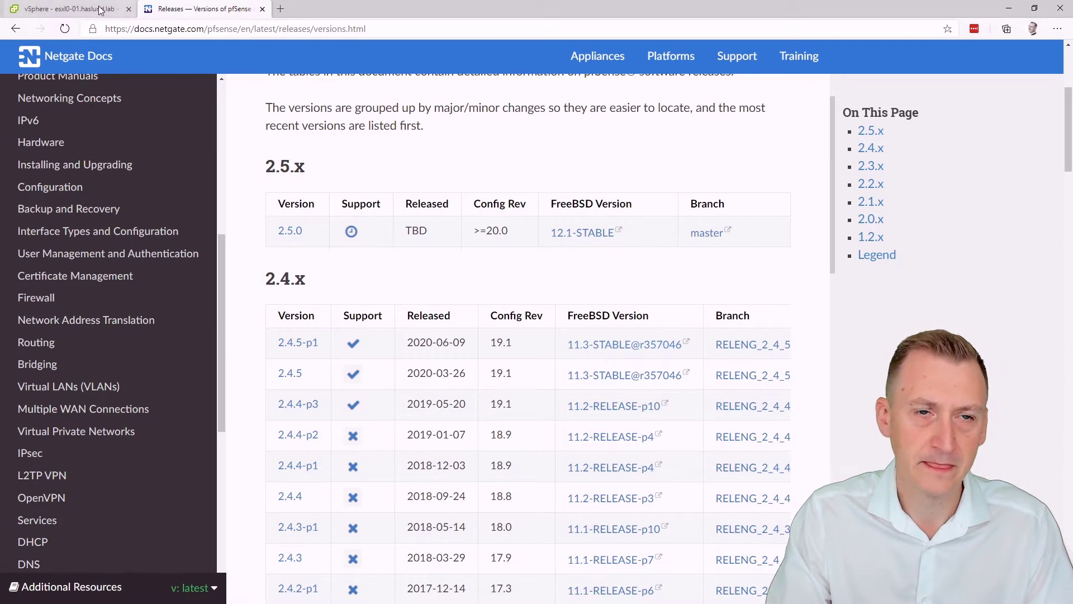
click(111, 15)
Step: Set the guest OS to family Other, version FreeBSD 11 (64-bit)
click(483, 249)
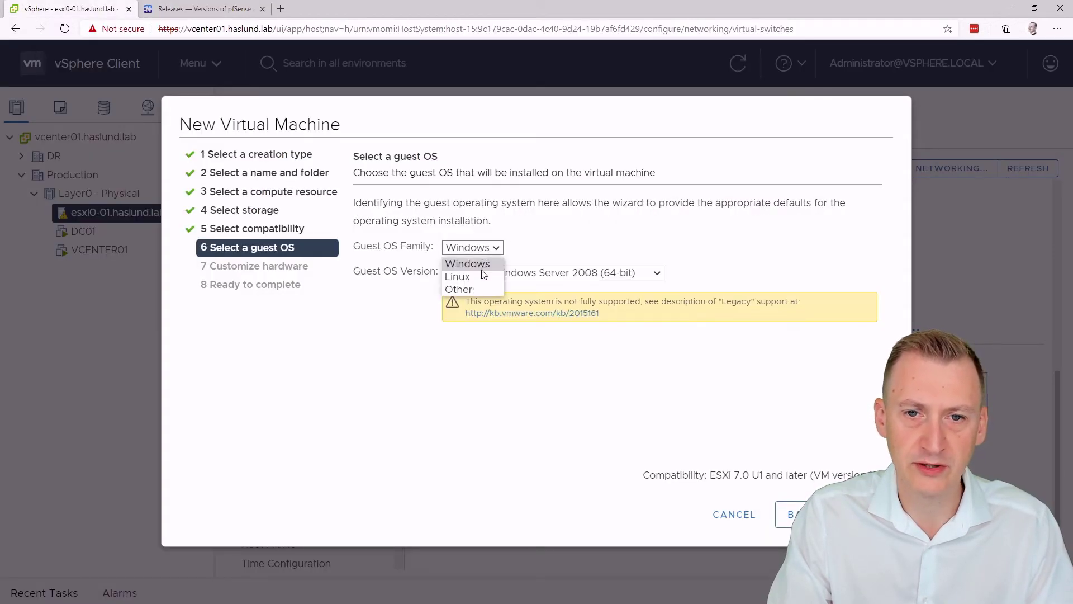
click(474, 290)
click(580, 274)
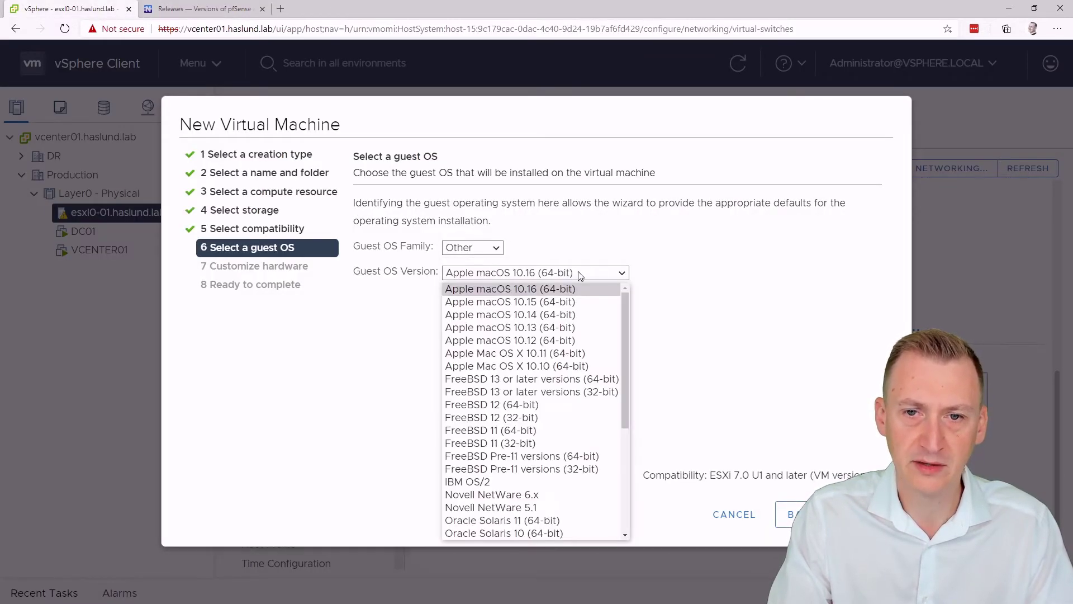
click(510, 431)
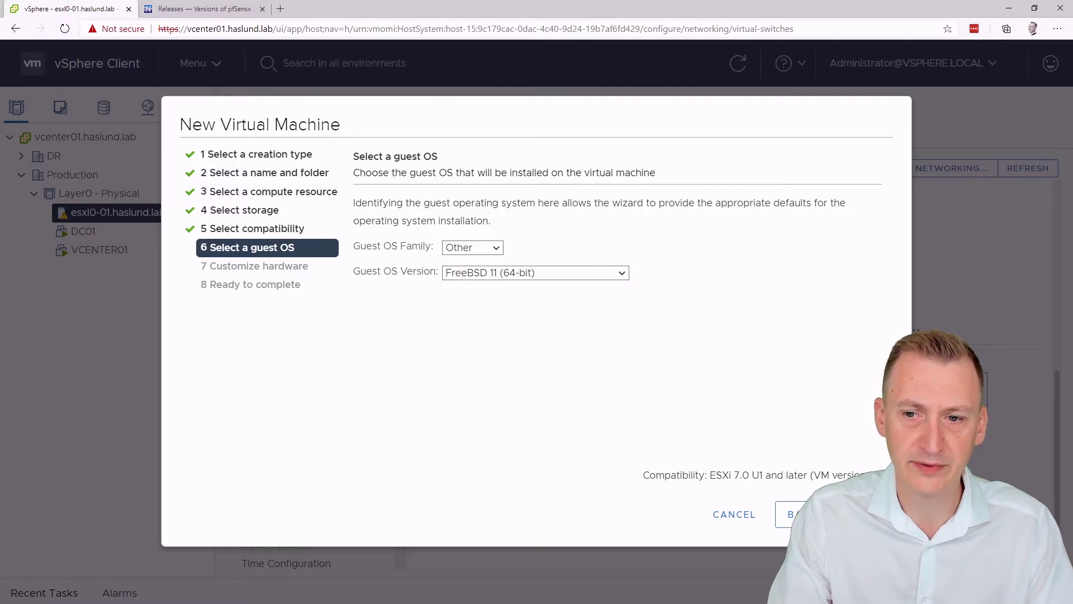
click(858, 515)
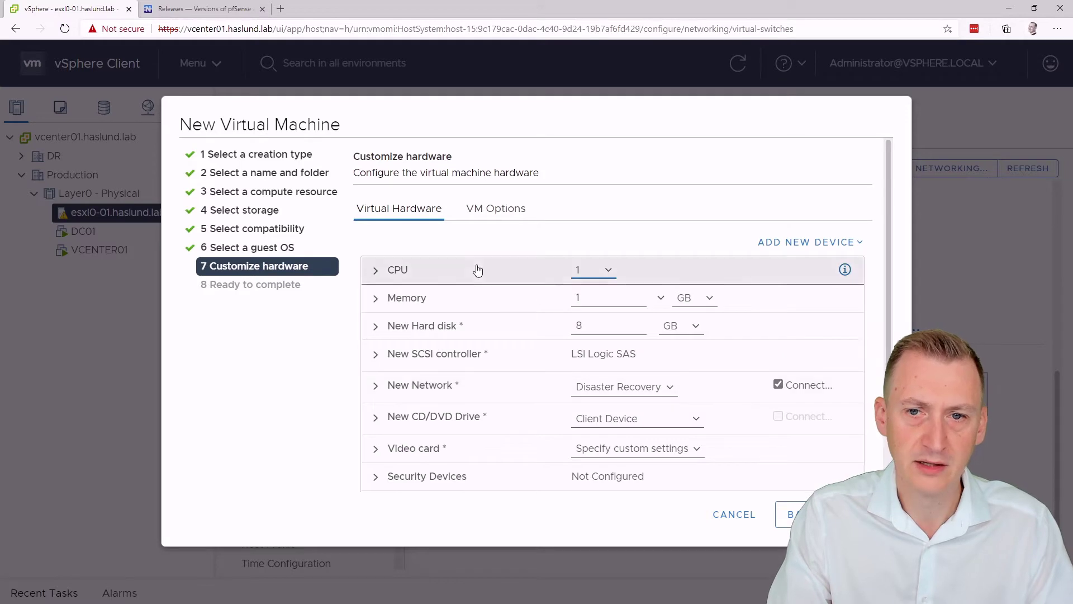
Step: Keep a single CPU and set the VM's memory to 512 MB
click(601, 274)
click(582, 270)
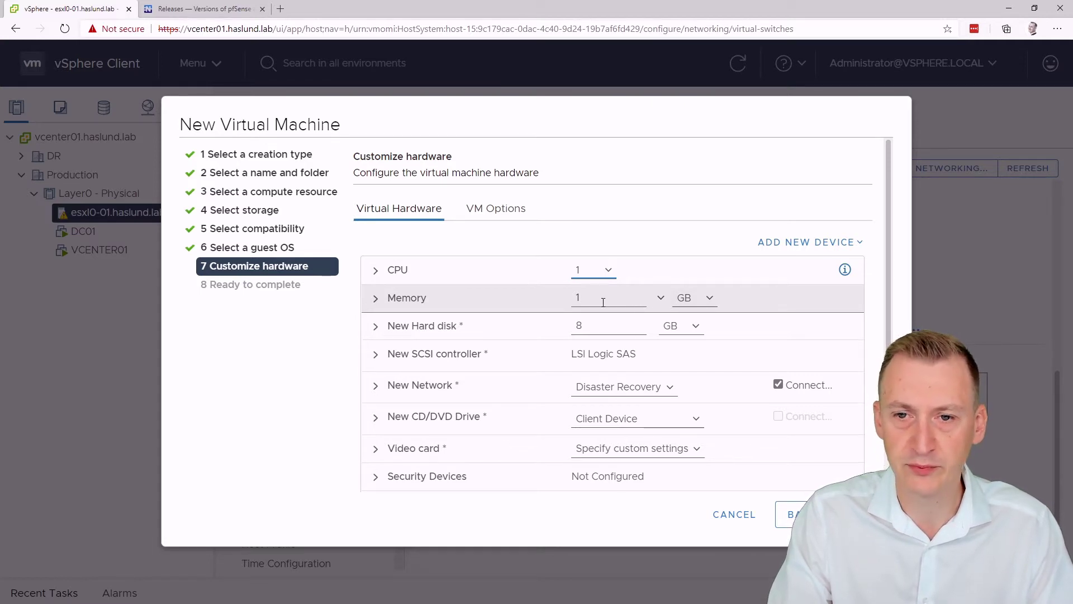
click(690, 303)
click(685, 315)
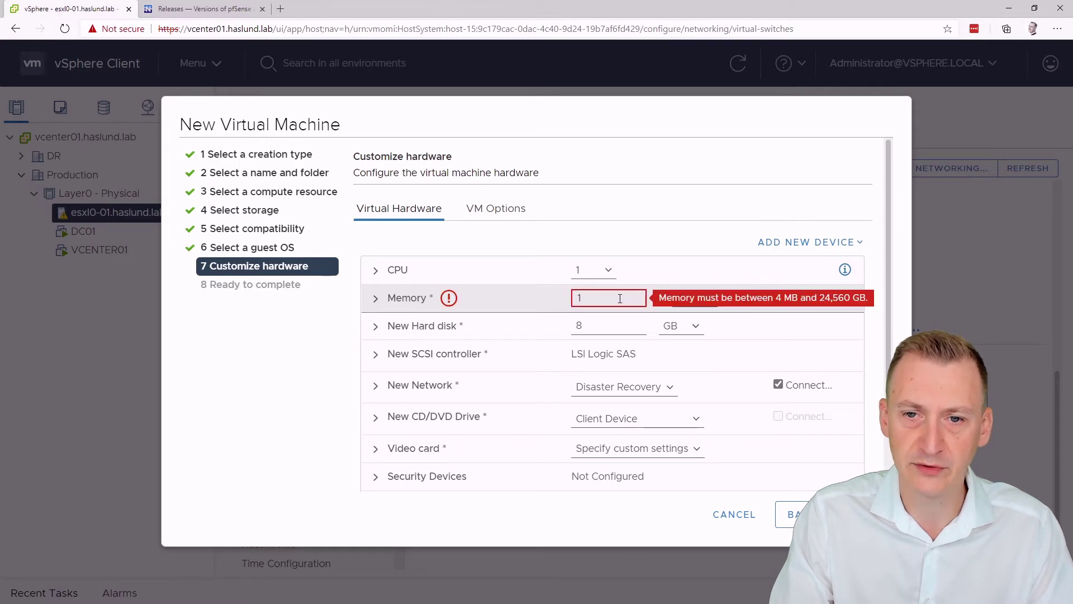
key(BackSpace)
text(512)
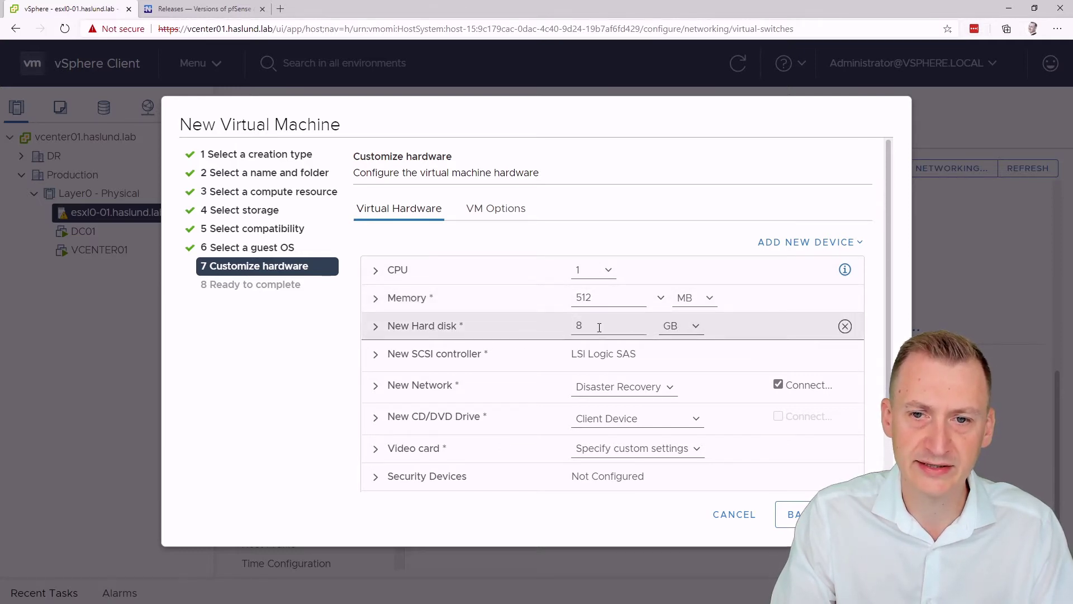
drag(887, 280, 888, 335)
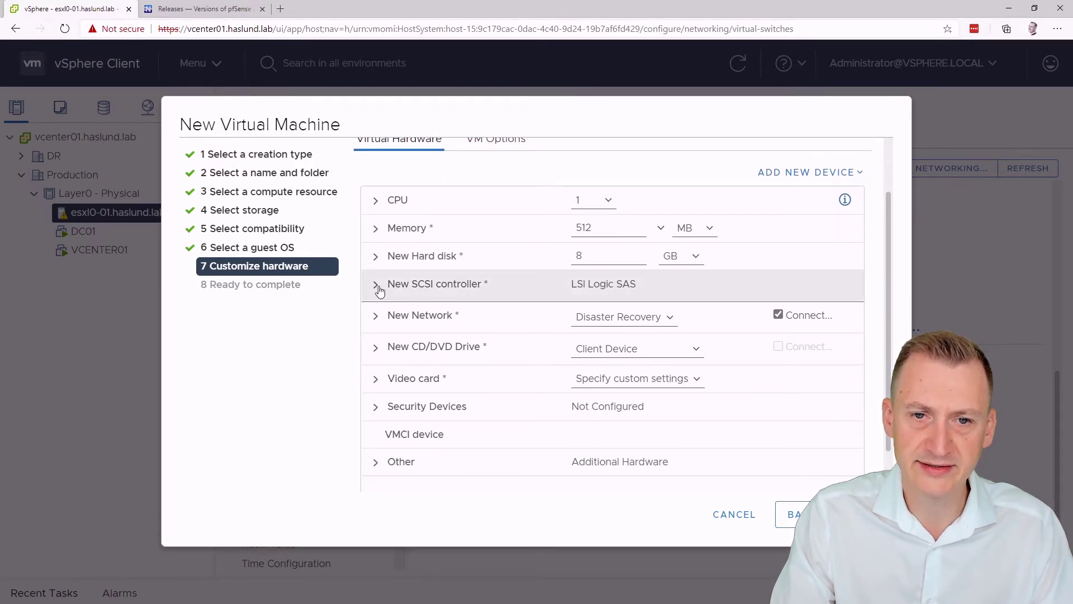
click(488, 289)
click(638, 315)
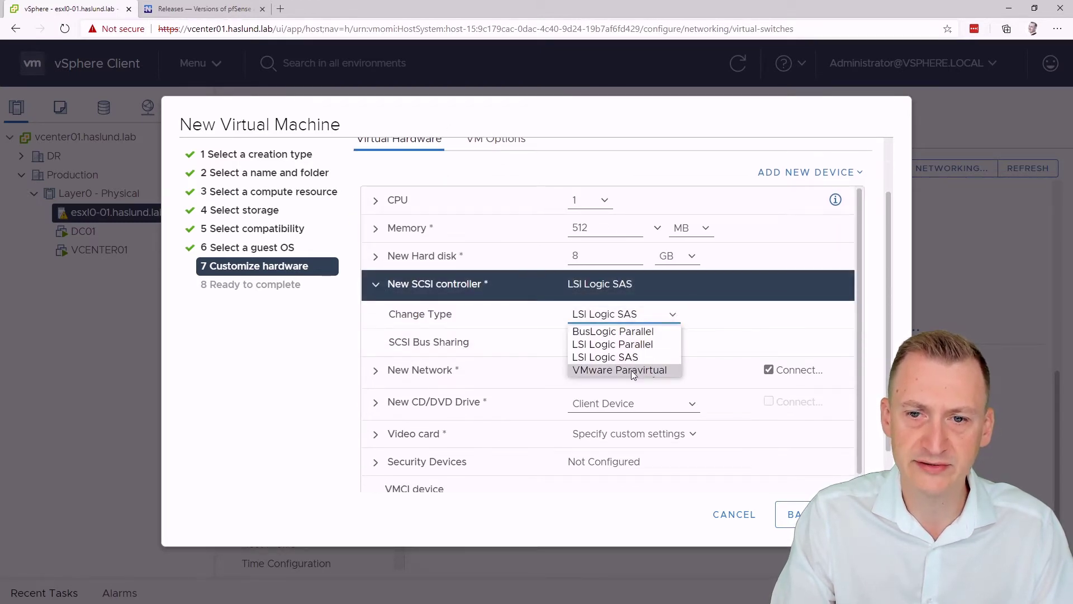
click(591, 371)
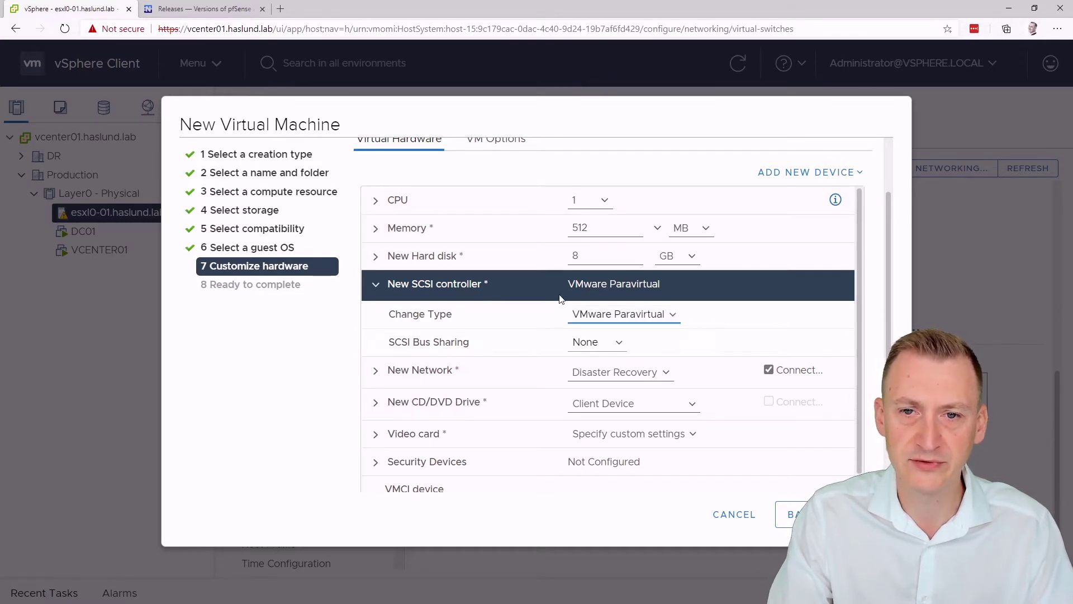
click(615, 314)
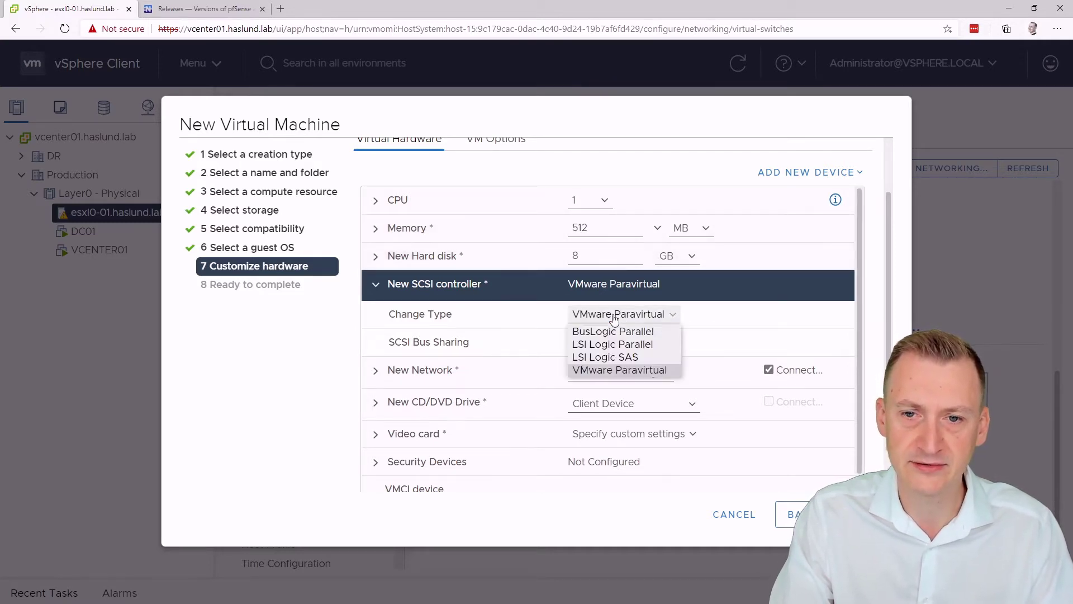
click(614, 357)
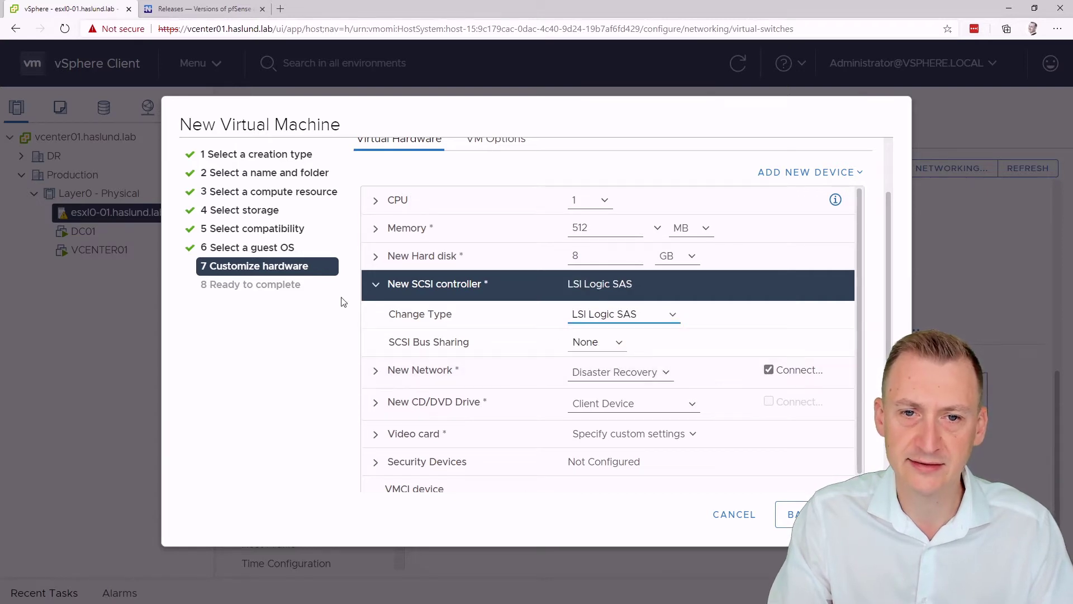
click(376, 287)
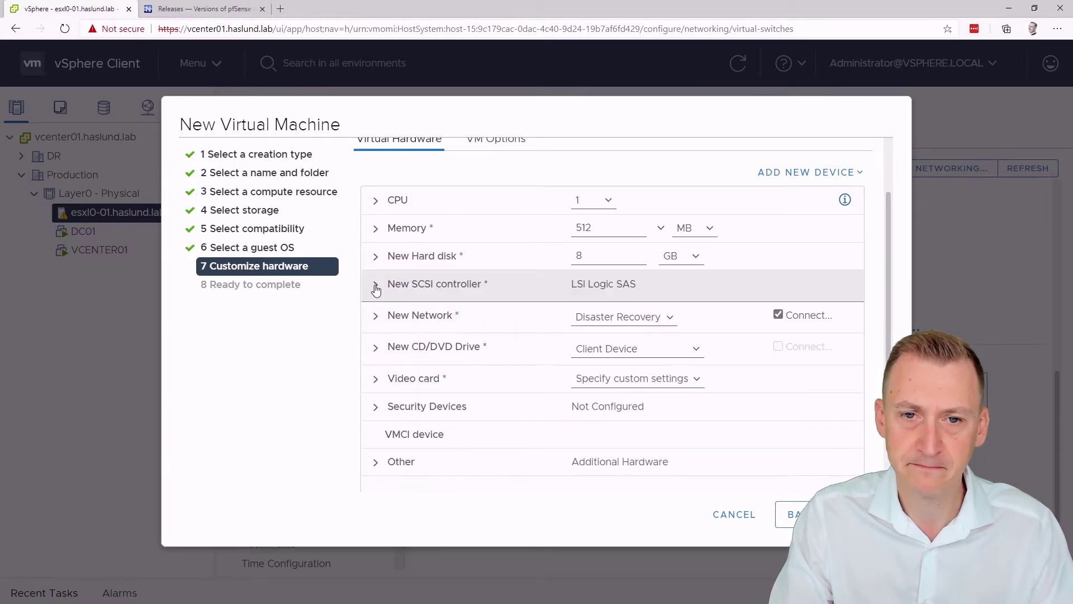
Step: Connect the first network adapter to VM Network
click(626, 317)
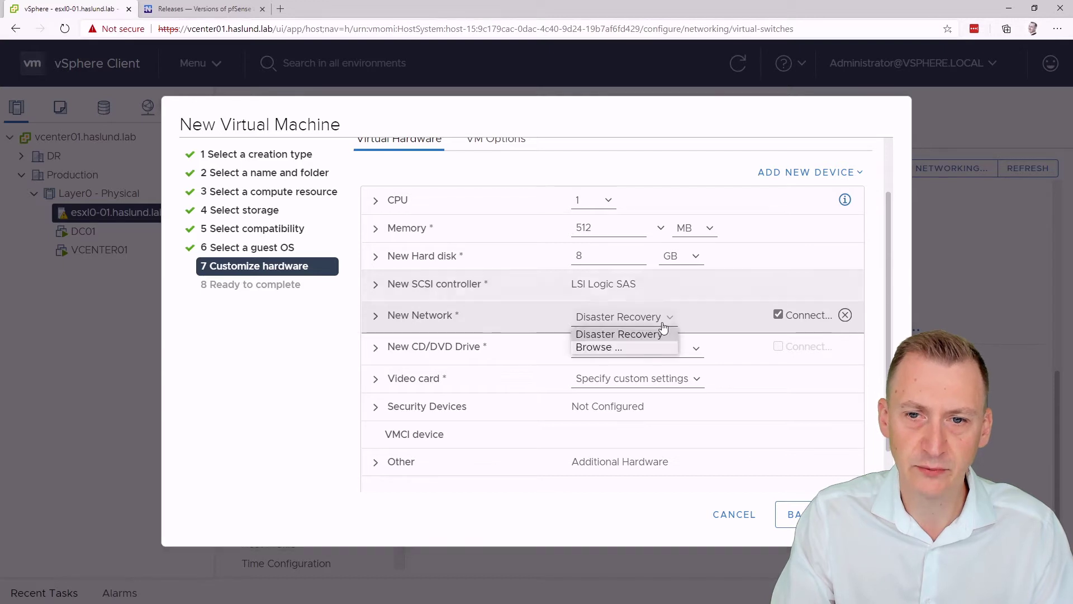
click(639, 345)
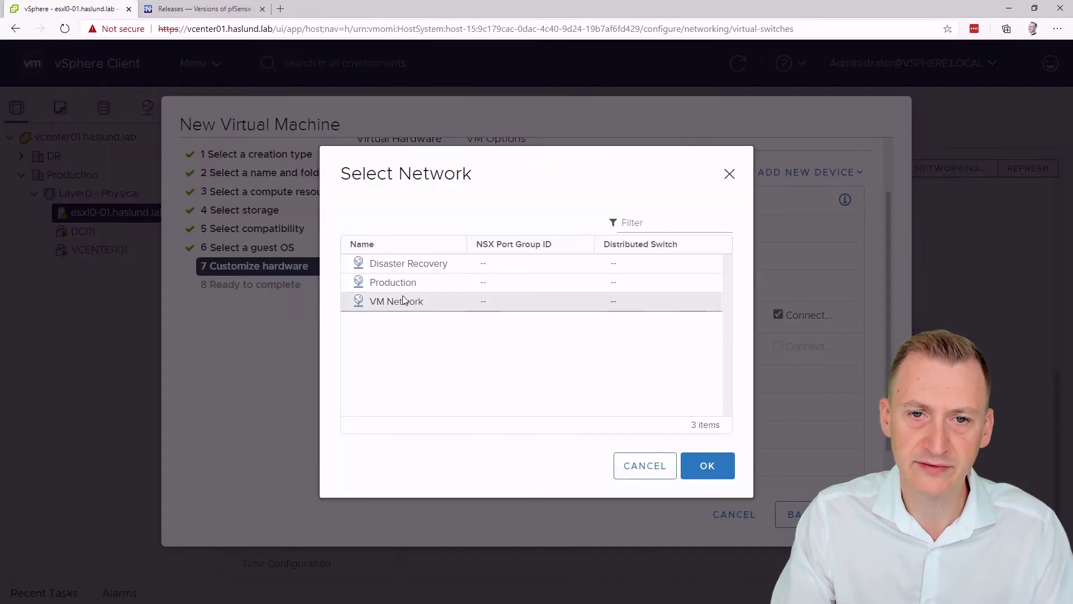
click(403, 299)
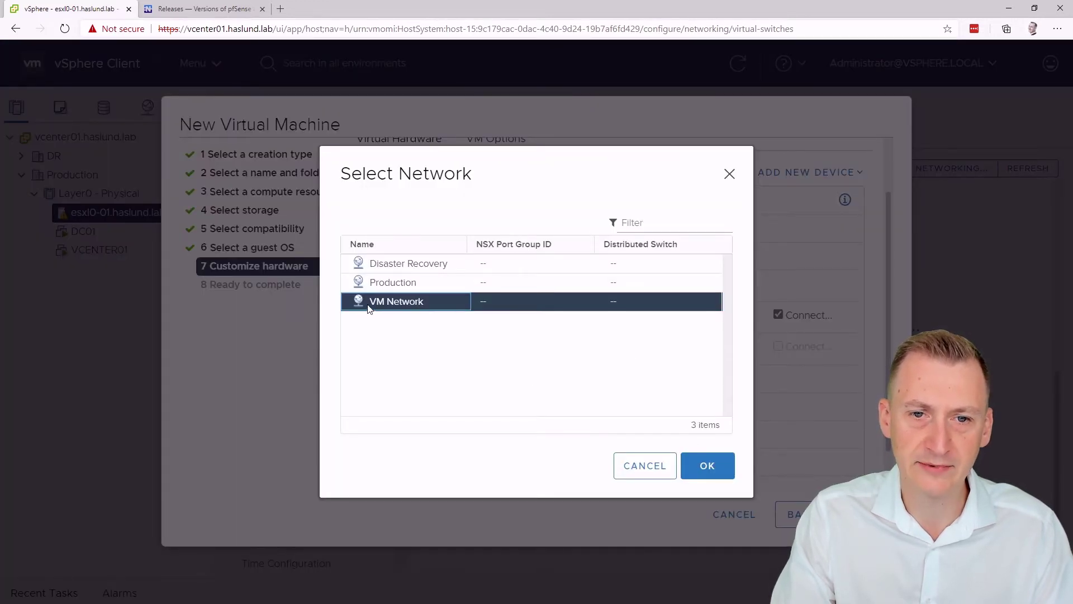
click(706, 466)
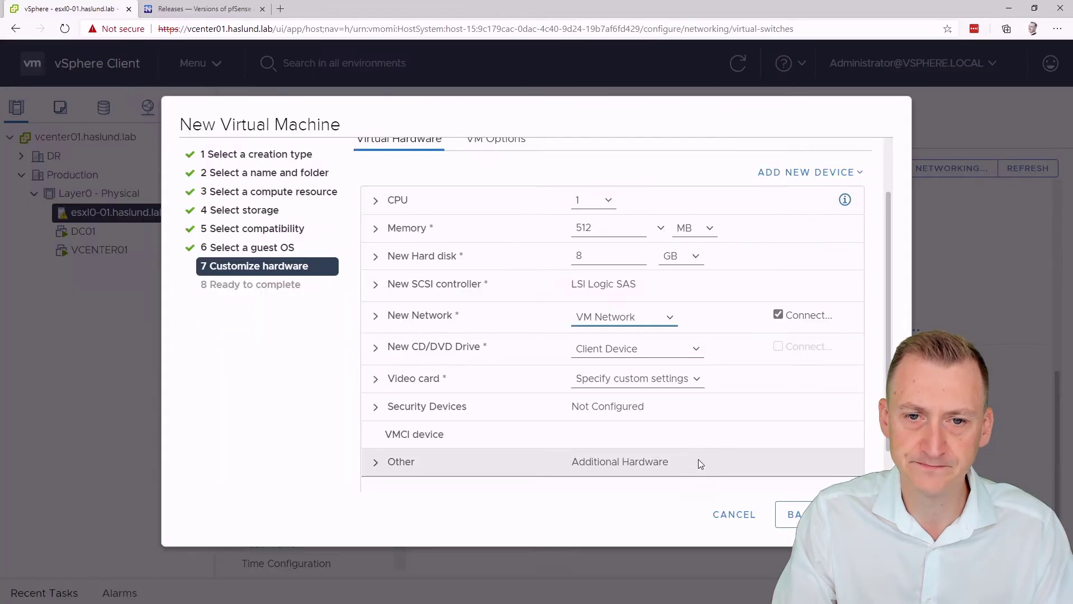
click(376, 318)
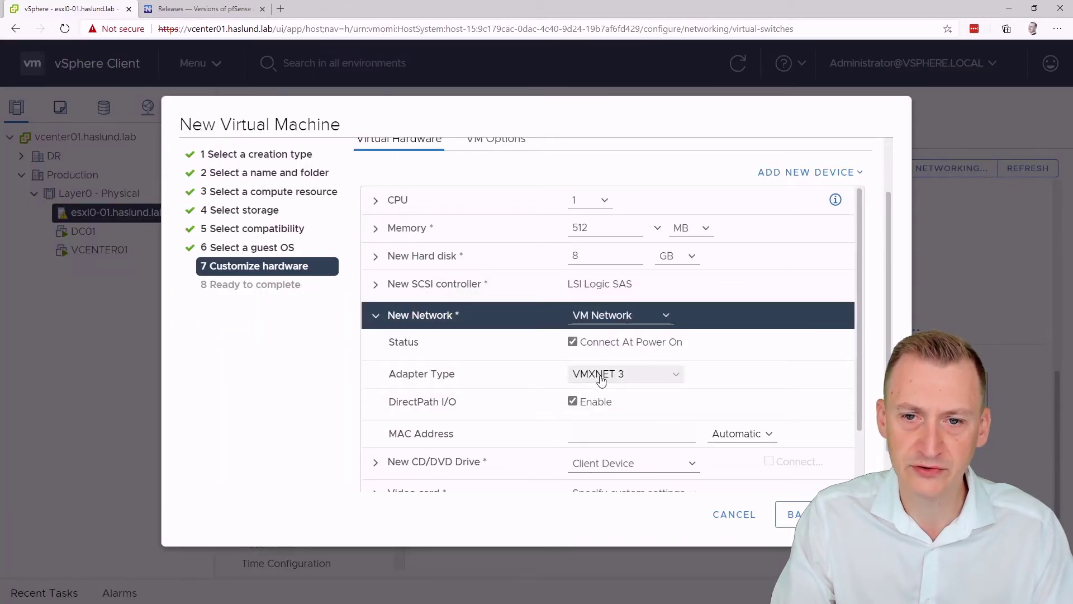
click(378, 317)
Step: Add two more network adapters and connect the second one to Production
click(778, 172)
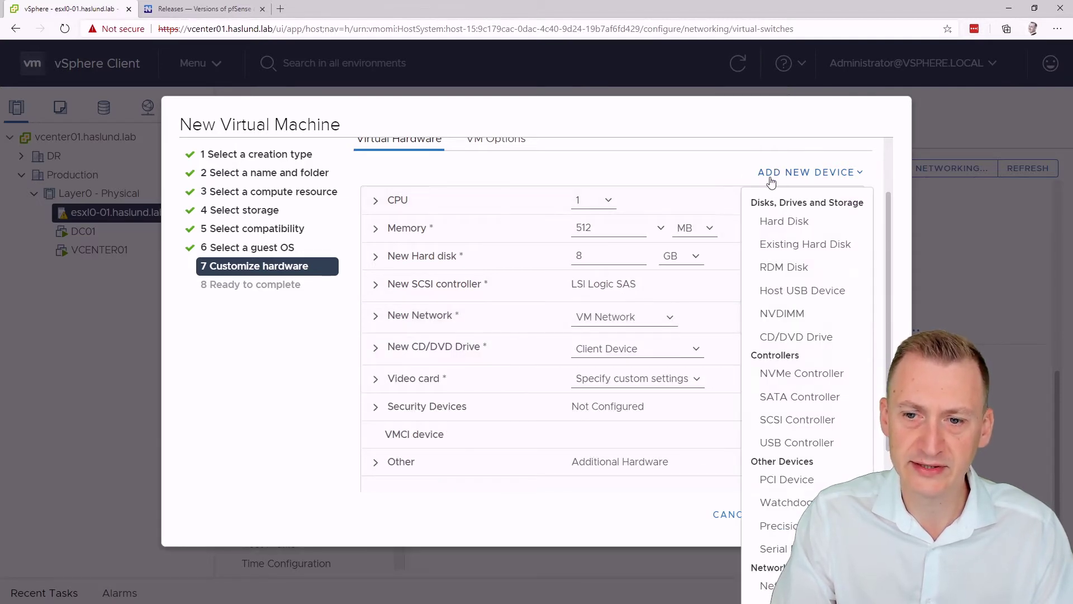
click(783, 584)
click(810, 172)
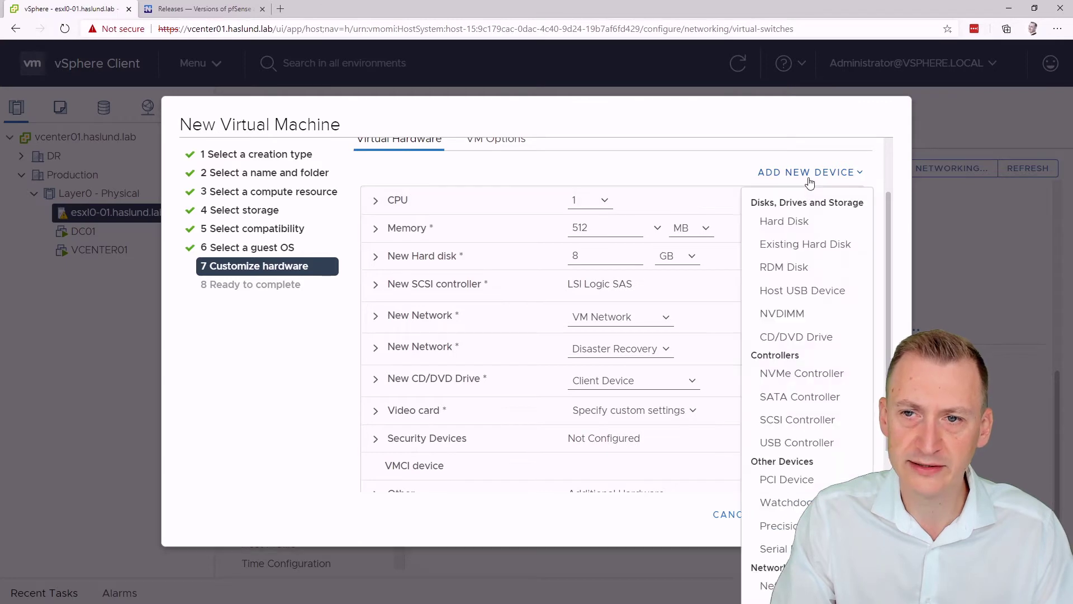
click(778, 586)
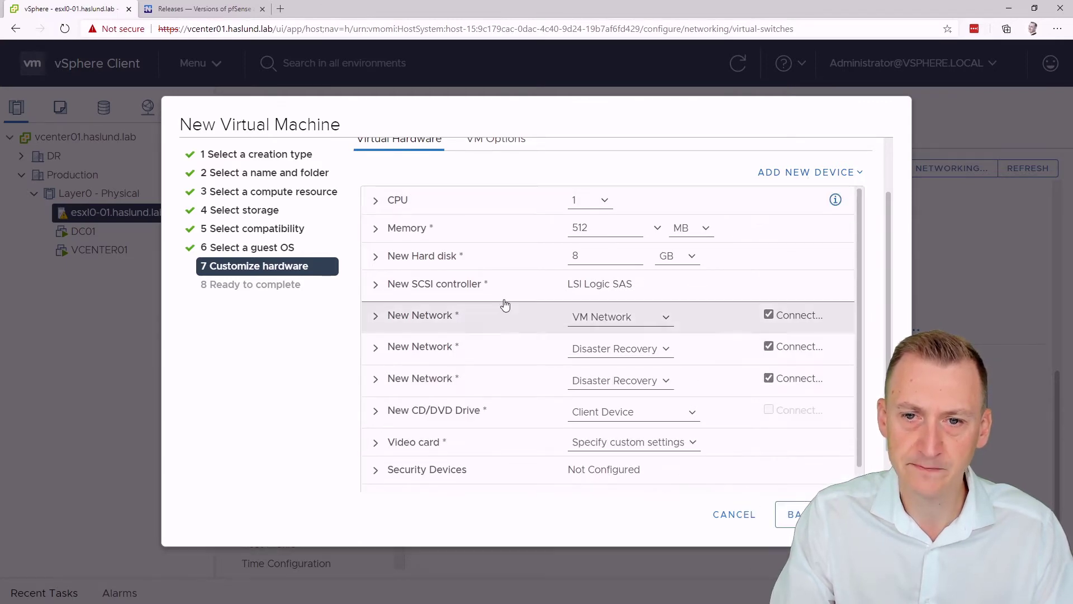
click(621, 348)
click(621, 380)
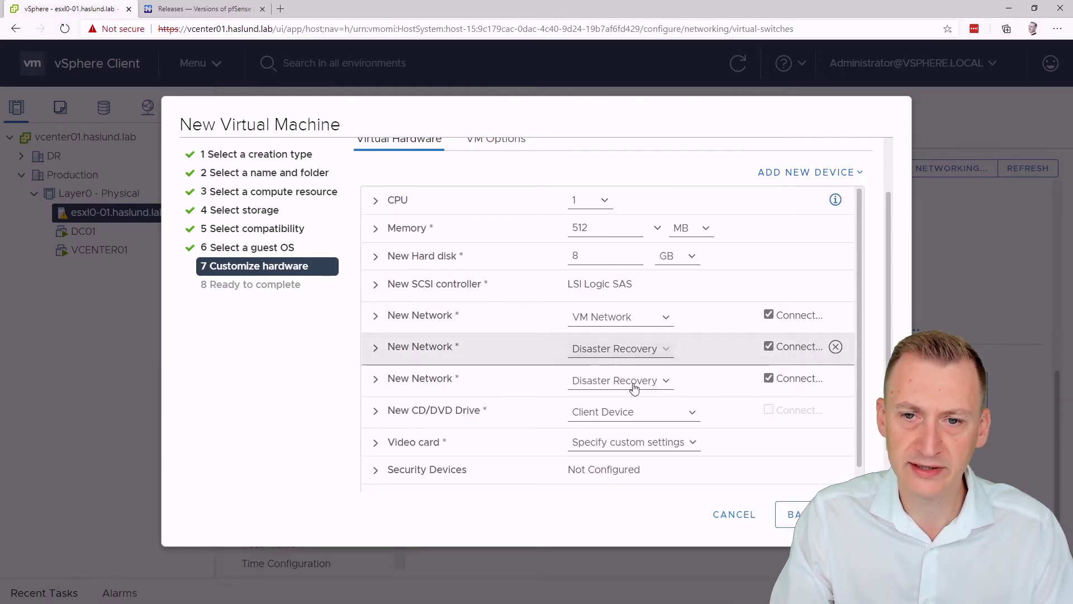
click(401, 283)
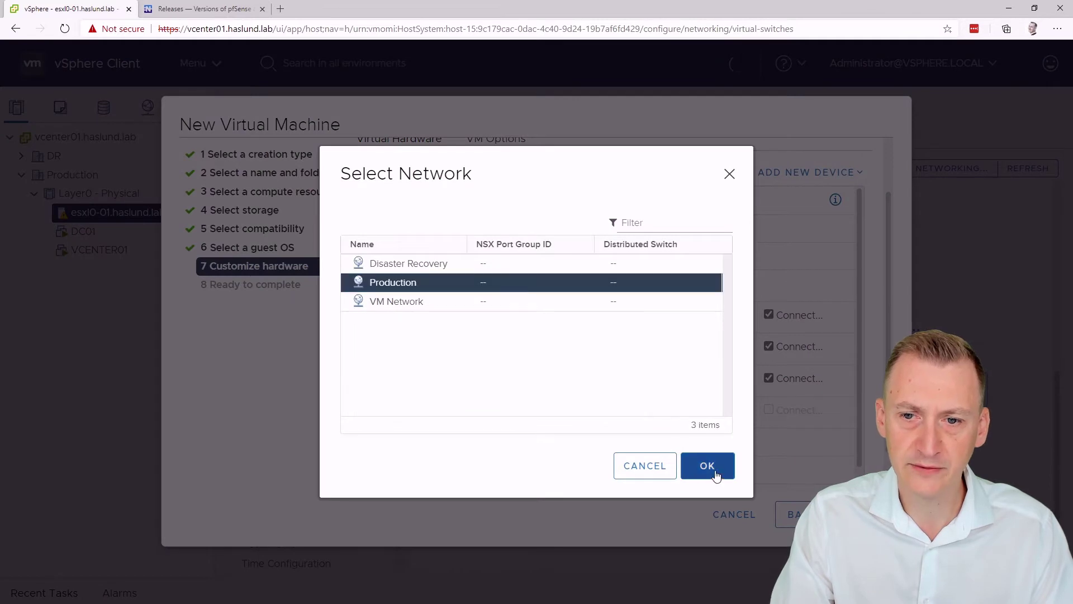
click(706, 466)
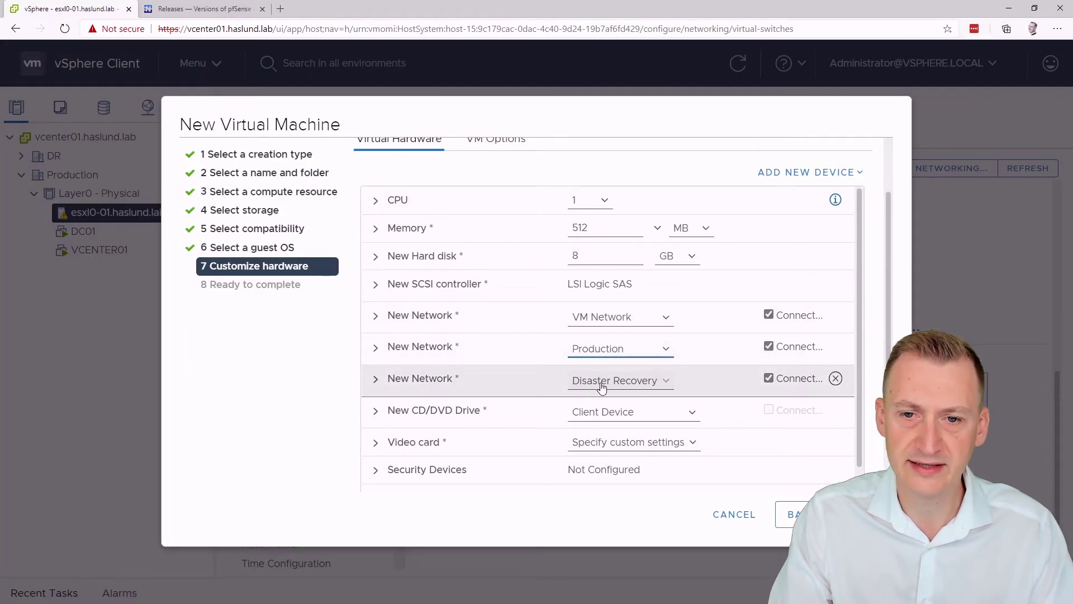
scroll(856, 318, down, 1)
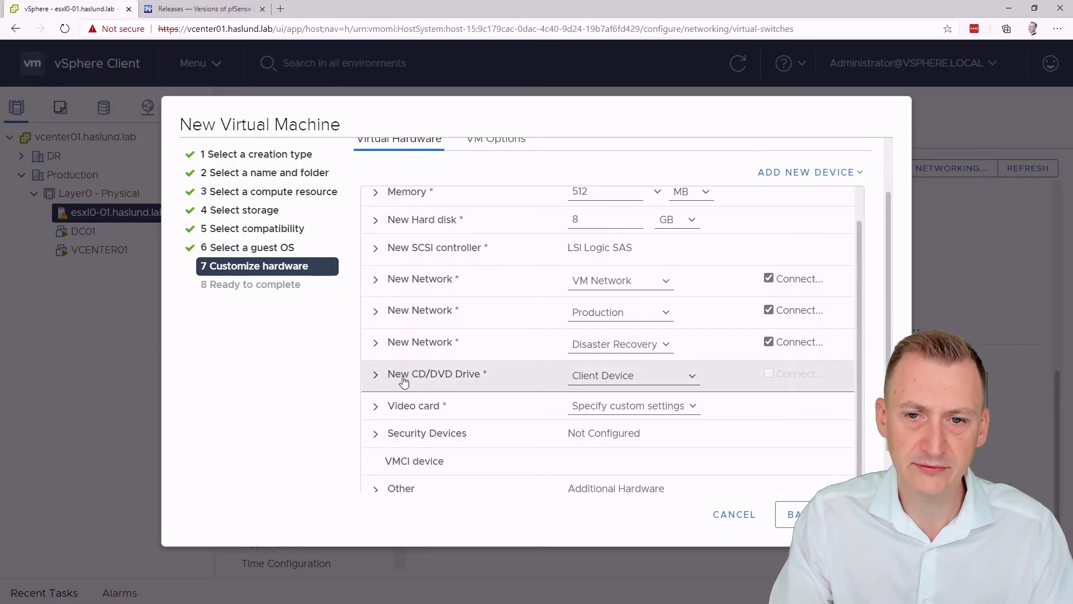
Step: Mount the pfSense 2.4.5 content-library ISO, connected at power on, and proceed to Ready to complete
click(692, 376)
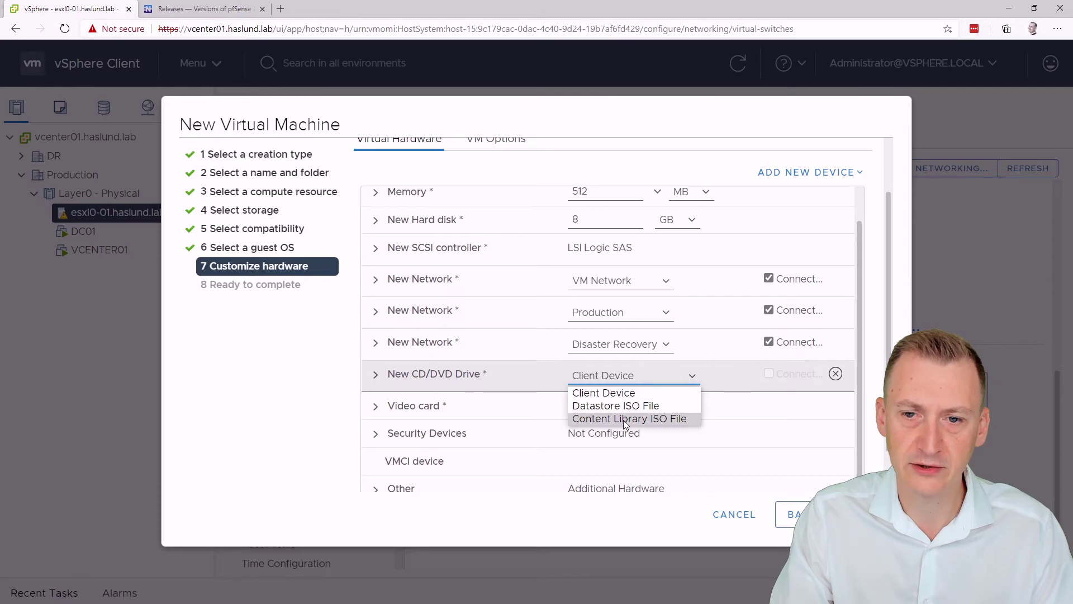
click(623, 420)
click(248, 301)
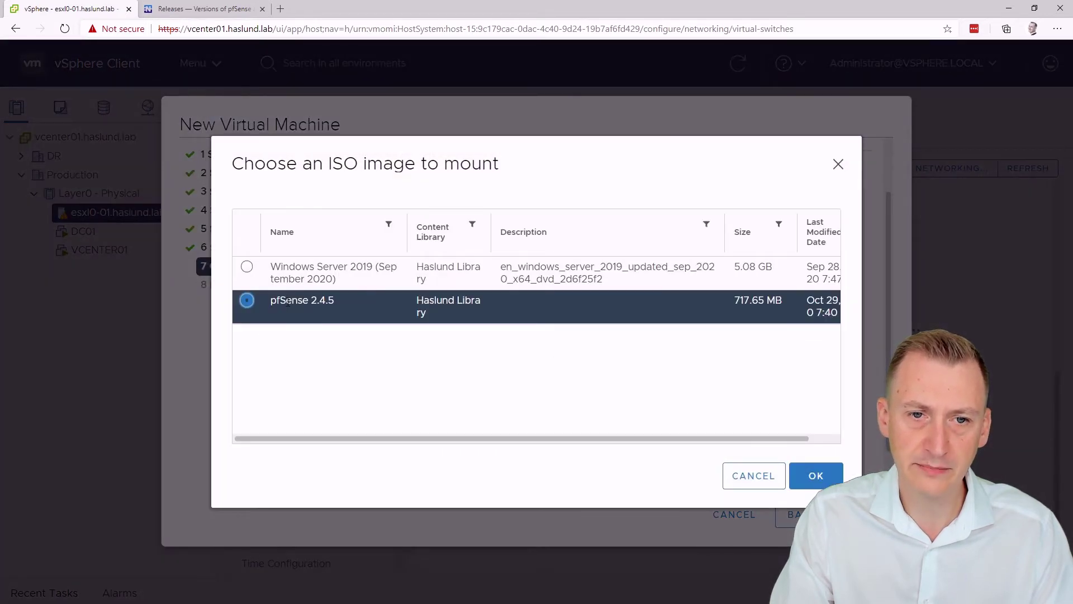
click(815, 474)
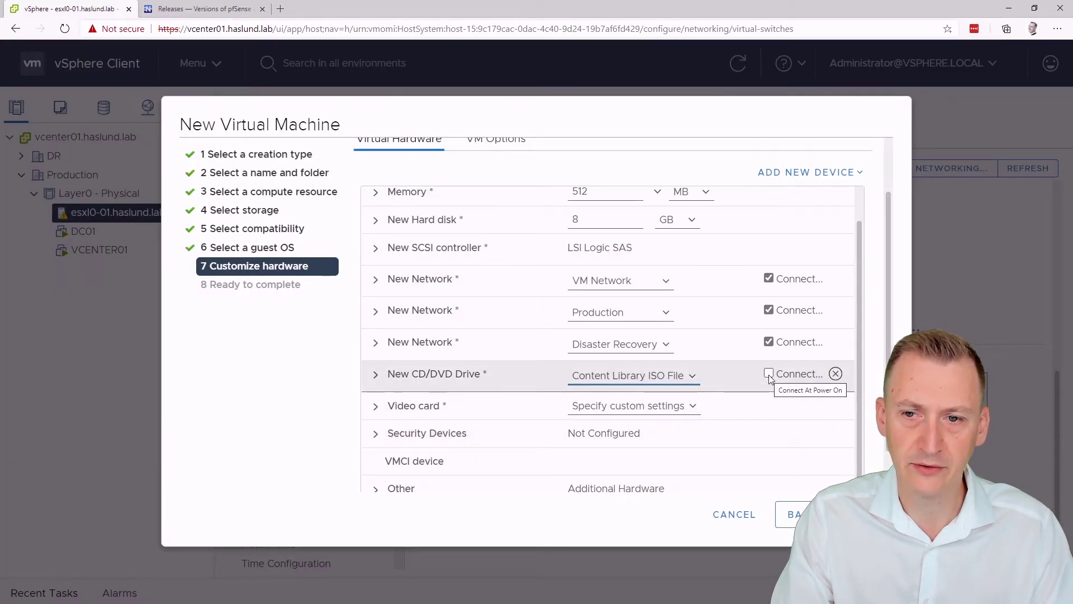
click(770, 373)
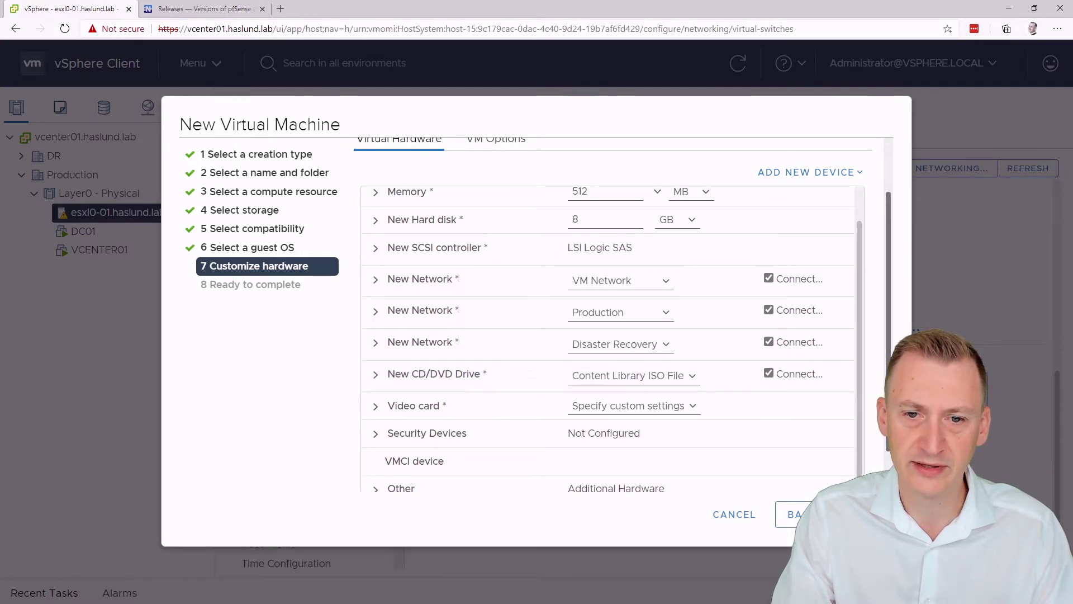
scroll(613, 313, down, 2)
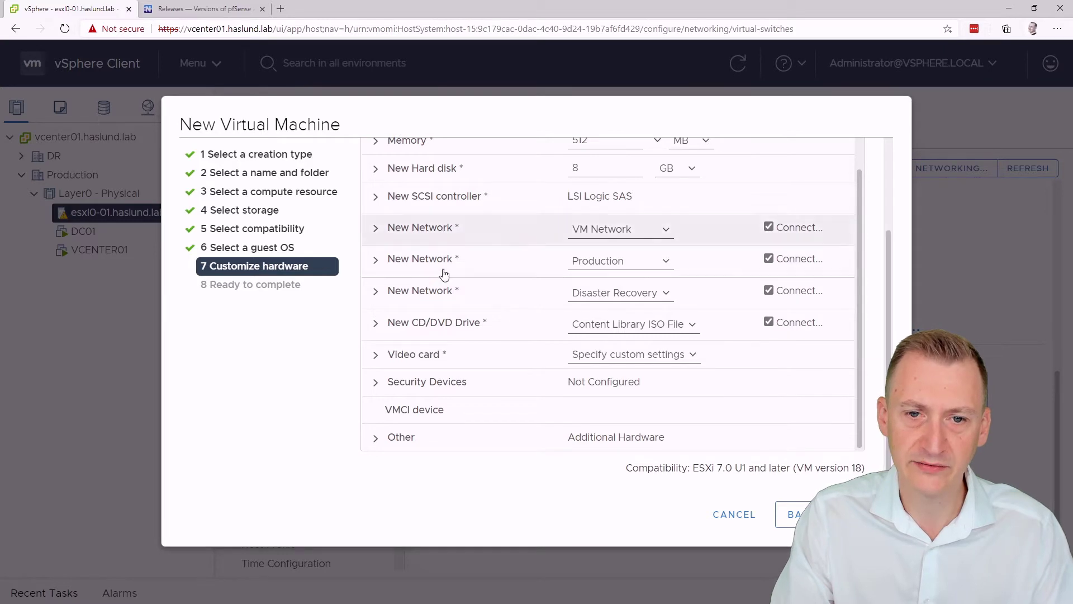
click(865, 515)
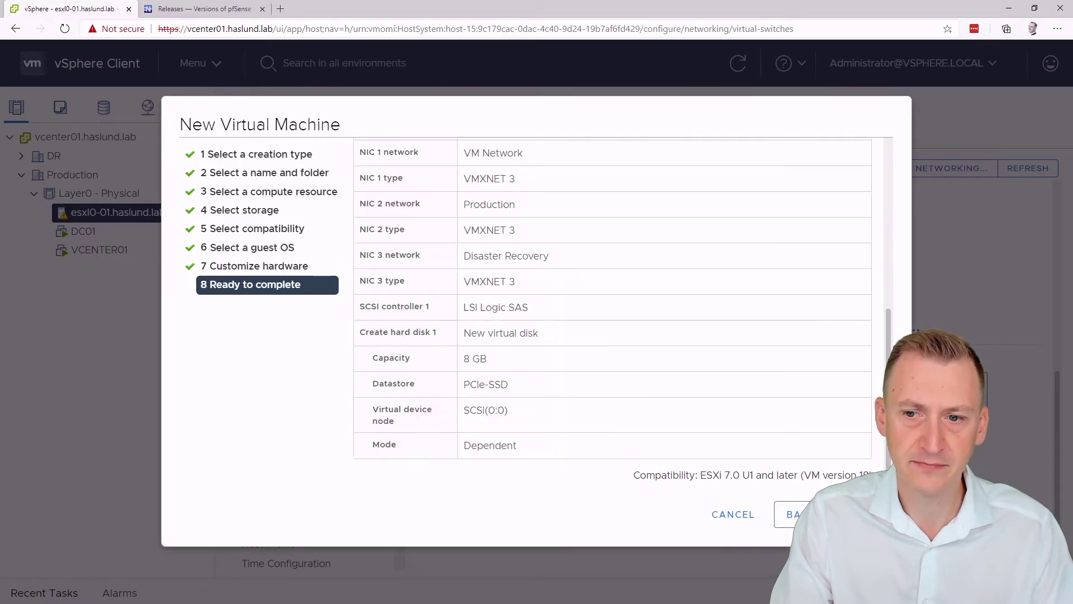
Step: Finish creating Firewall, power it on, and launch its web console
click(864, 515)
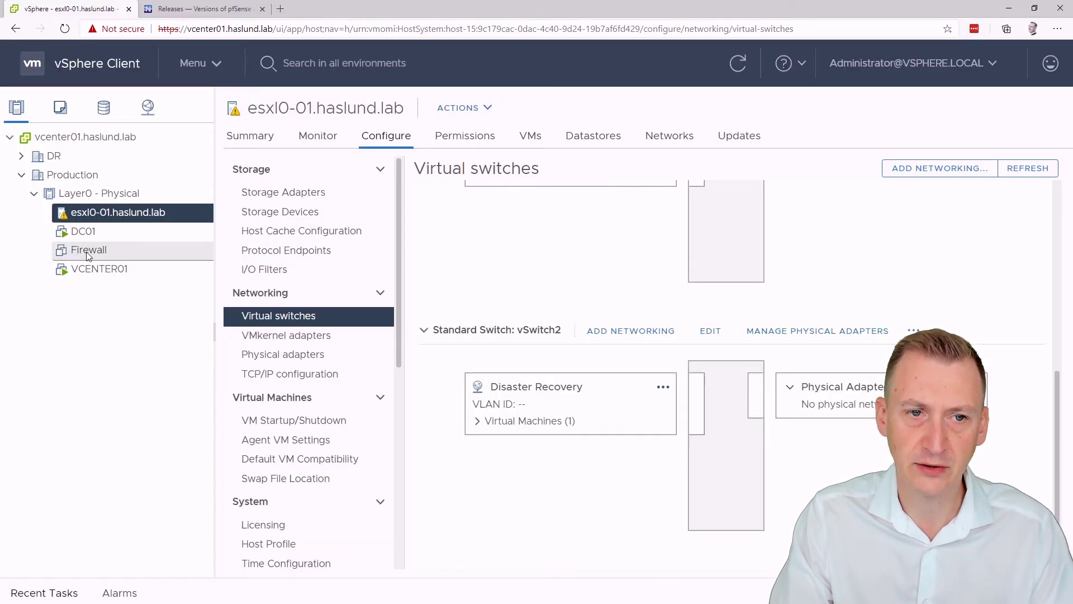
click(90, 254)
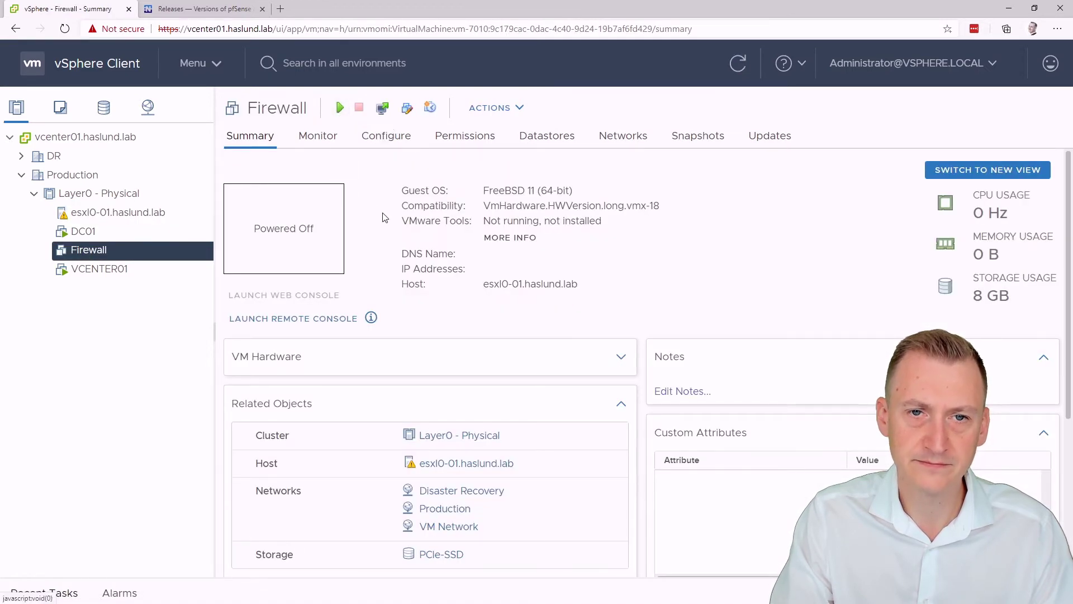
click(263, 9)
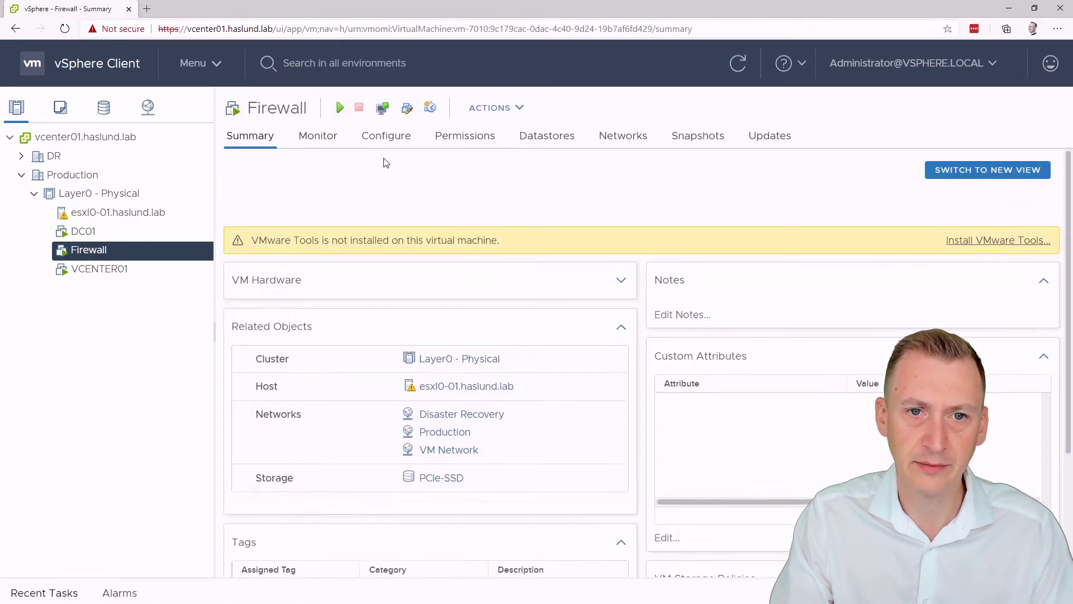
click(289, 296)
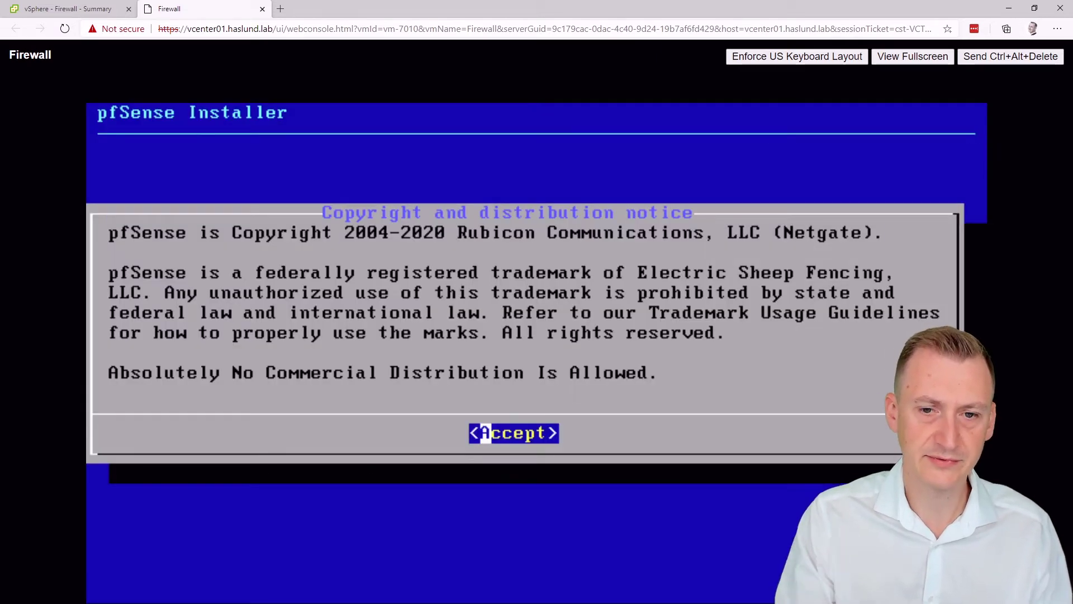
Step: Install pfSense with the default US keymap and Auto (UFS), skip the shell, and reboot
key(Return)
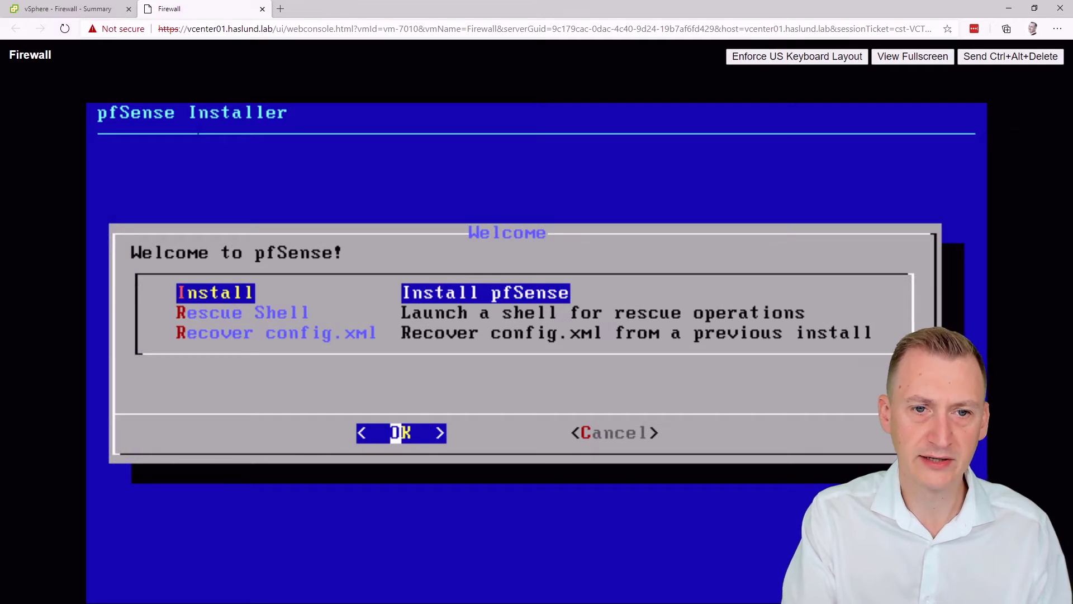
key(Return)
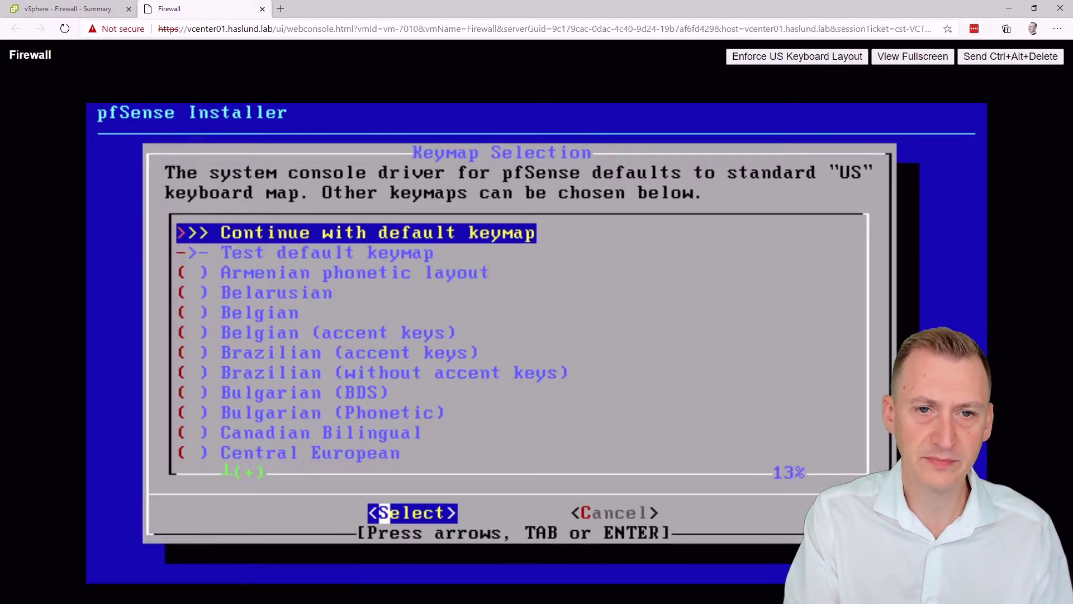
key(Return)
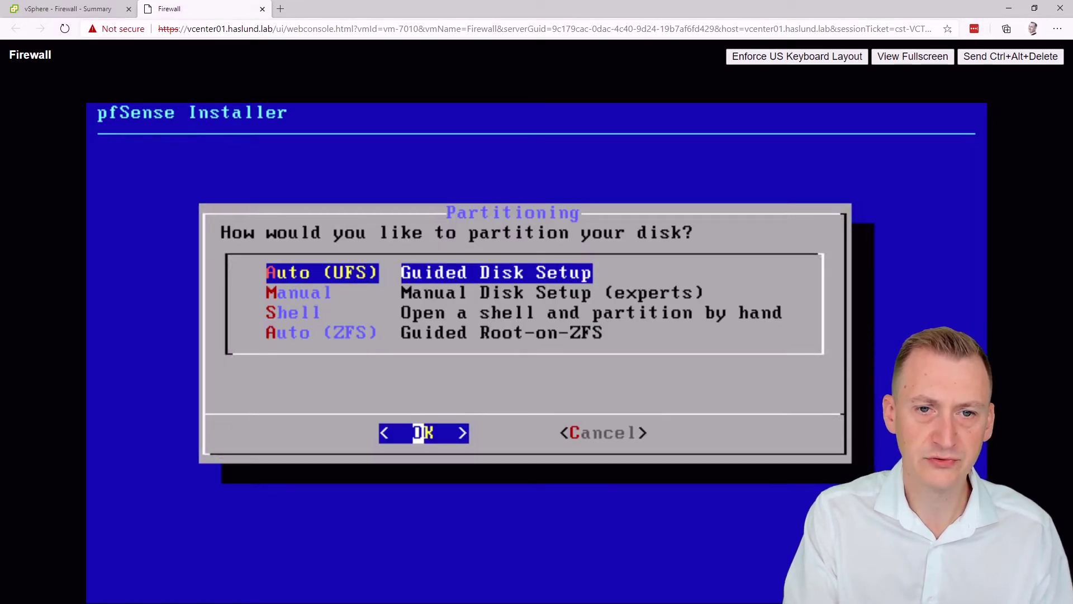
key(Down)
key(Down)
key(Down)
key(Up)
key(Up)
key(Up)
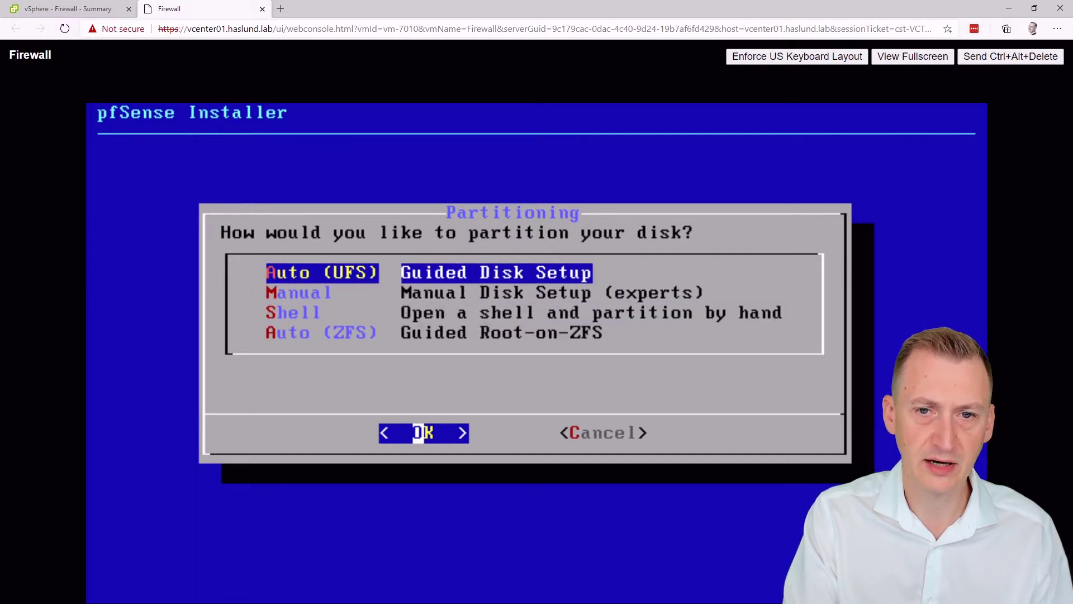
key(Return)
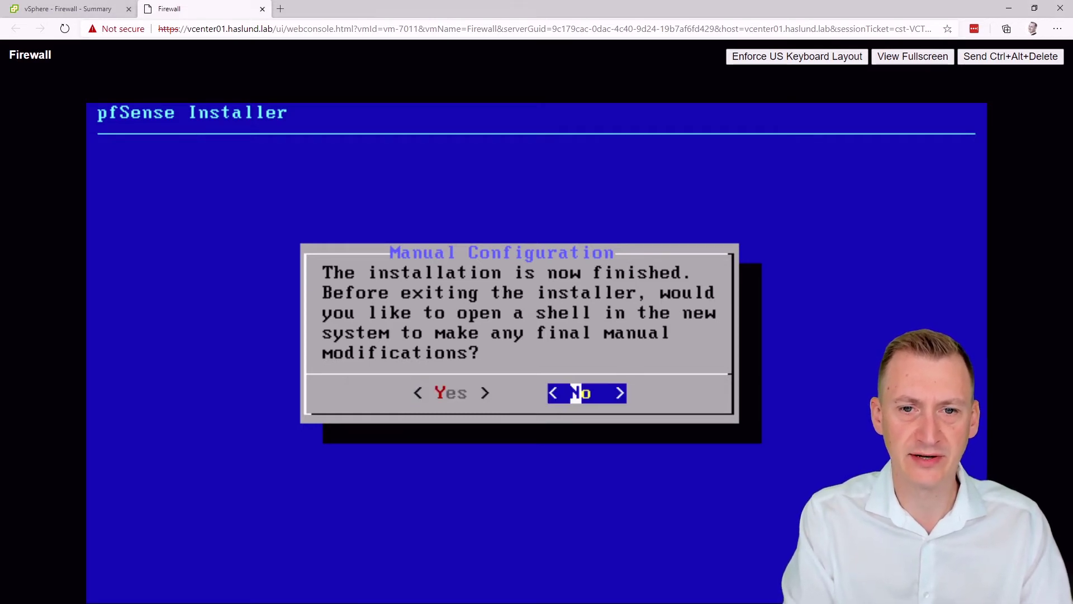
key(Return)
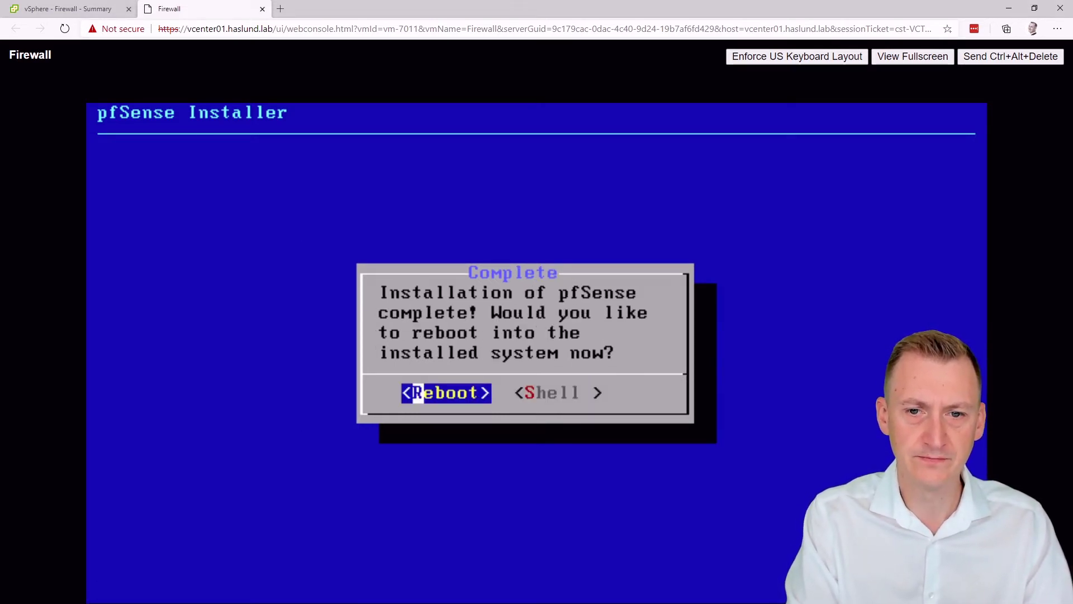
key(Return)
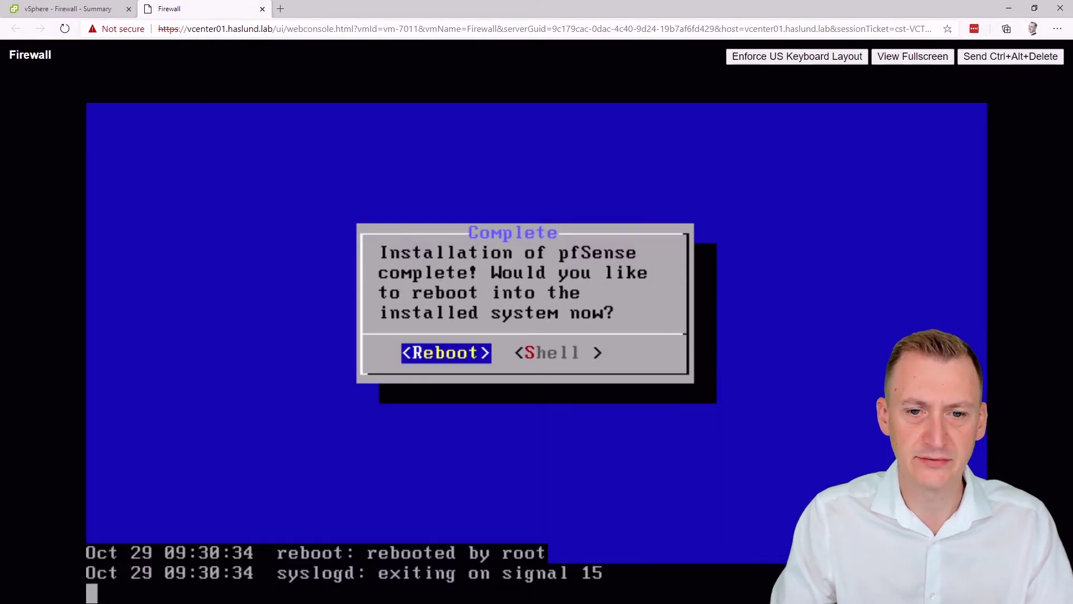
click(62, 8)
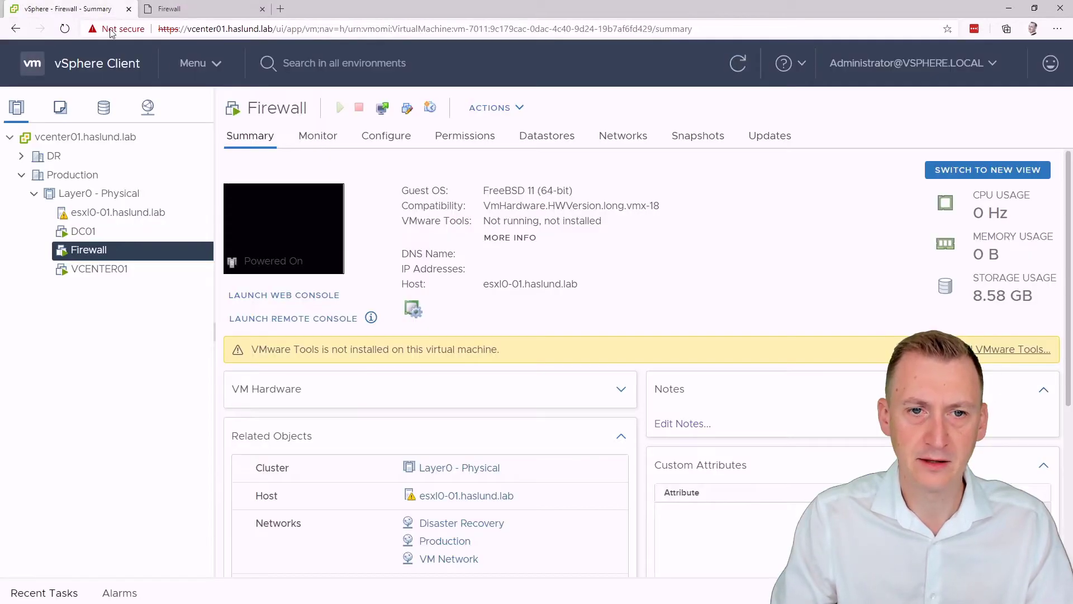
Step: Switch the Firewall VM's CD/DVD drive 1 to Client Device and reset the VM
click(407, 110)
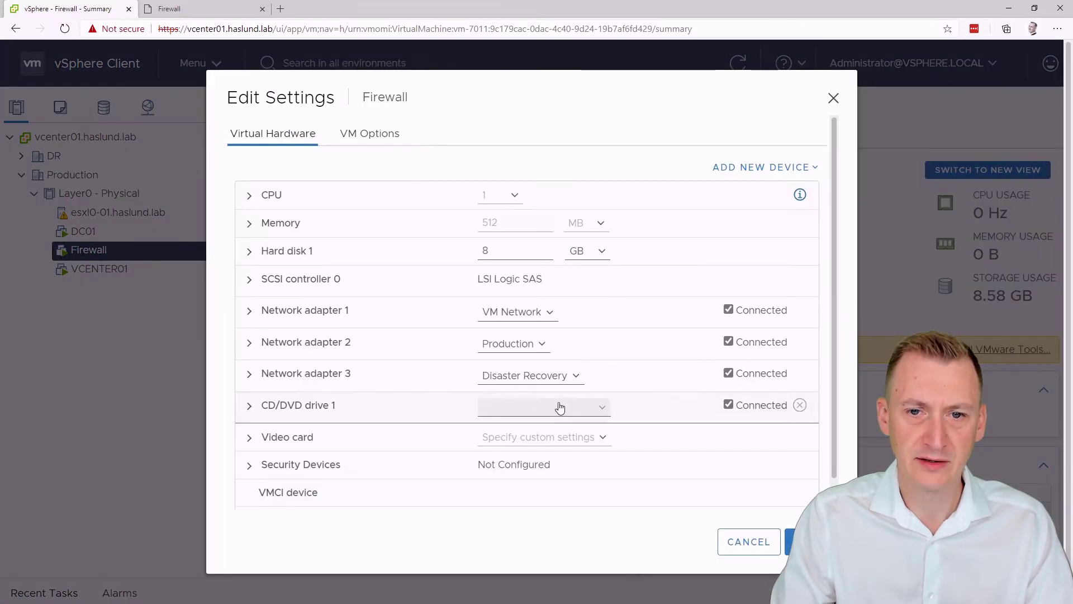
click(586, 410)
click(567, 424)
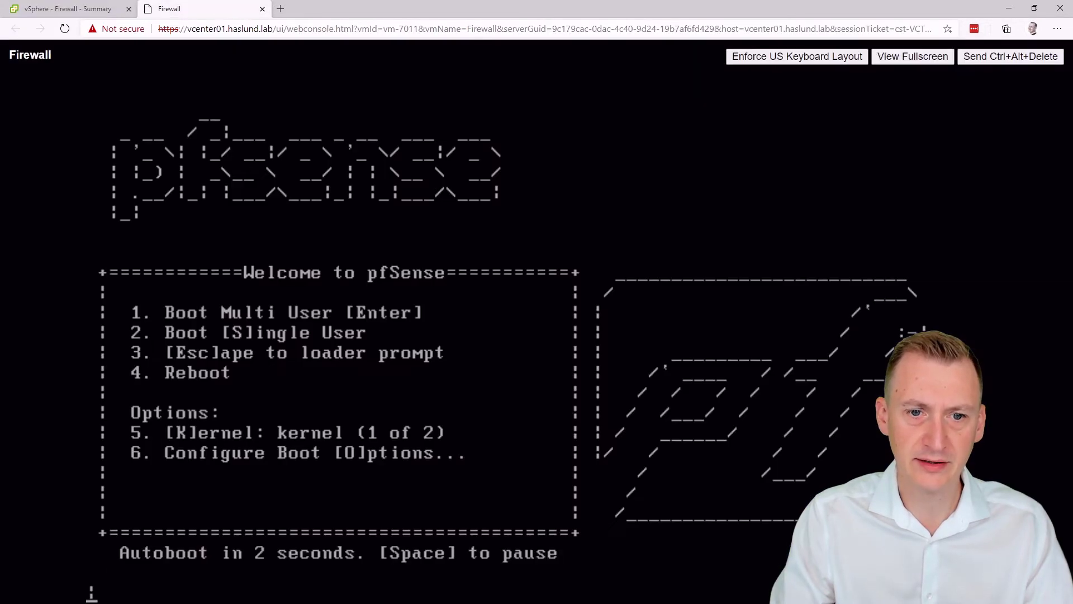
click(1011, 56)
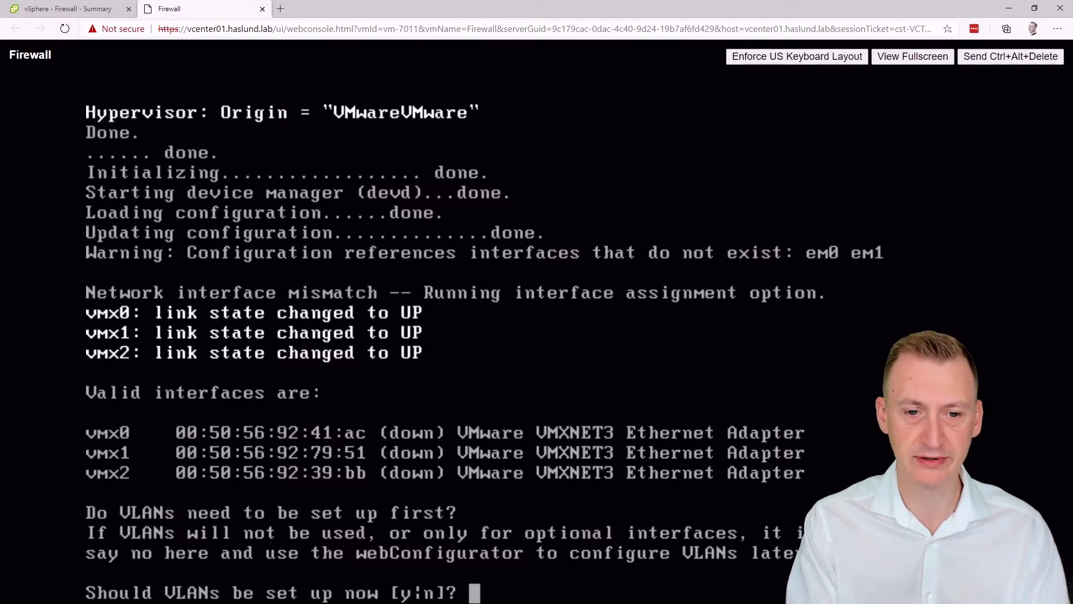
Step: Decline VLANs, assign vmx0 as WAN, vmx1 as LAN, vmx2 as Optional 1, and confirm
text(n)
key(Return)
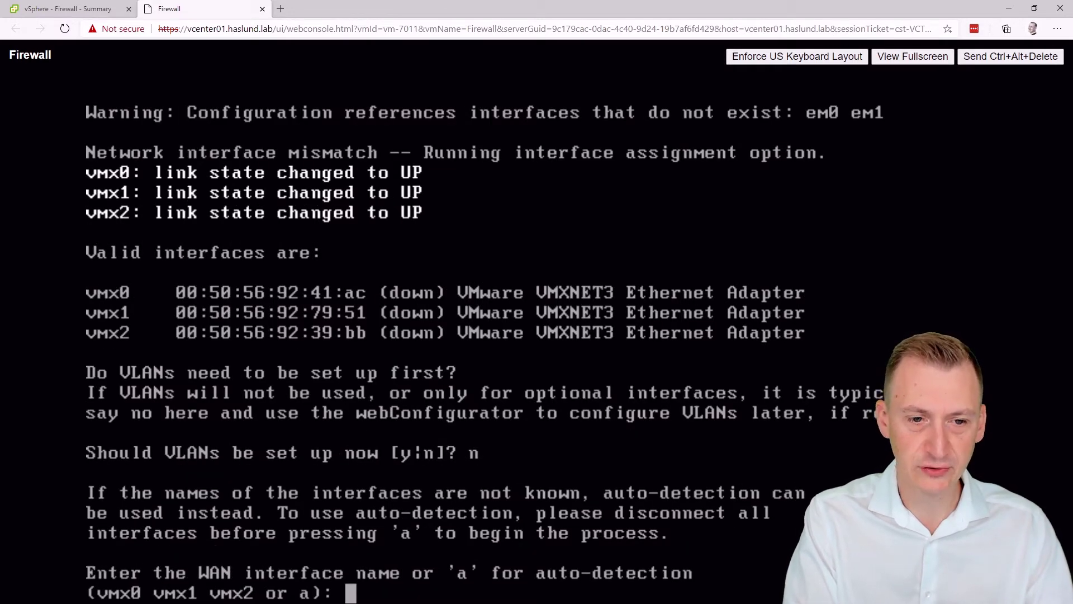
text(vmx)
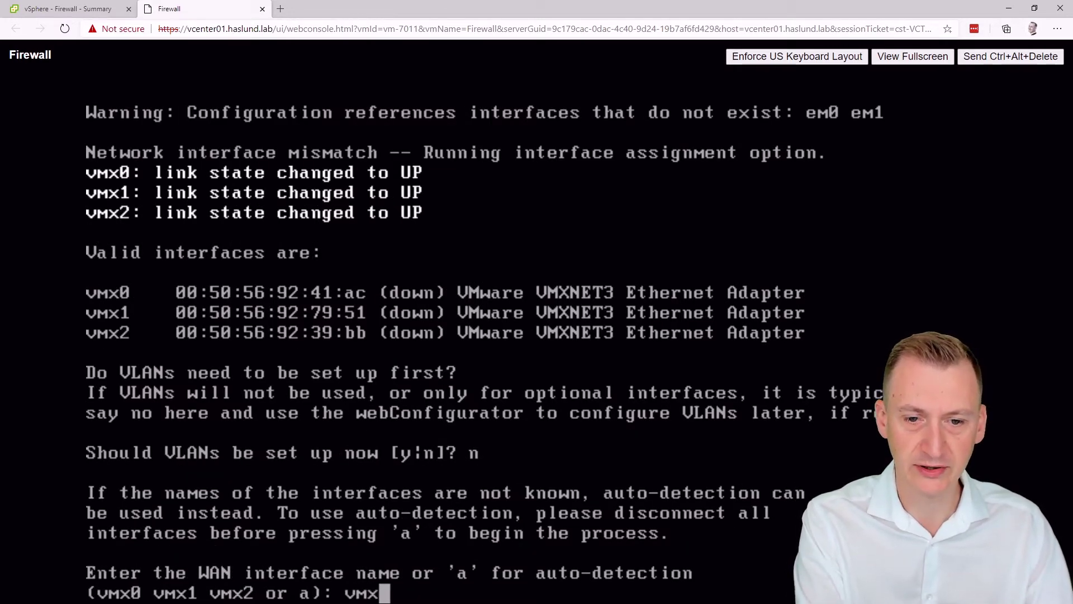
text(0)
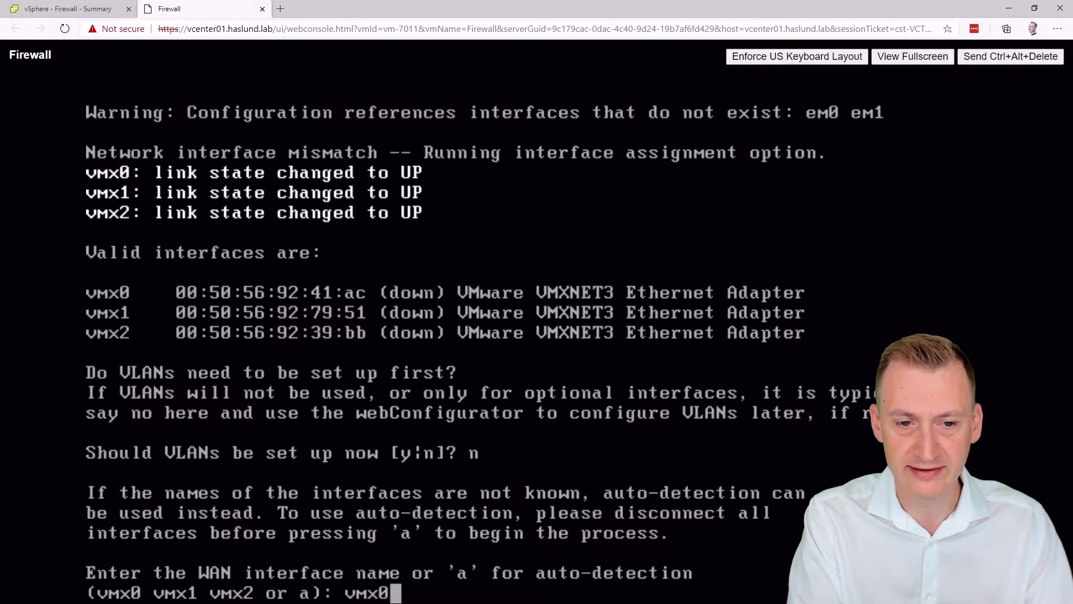
key(Return)
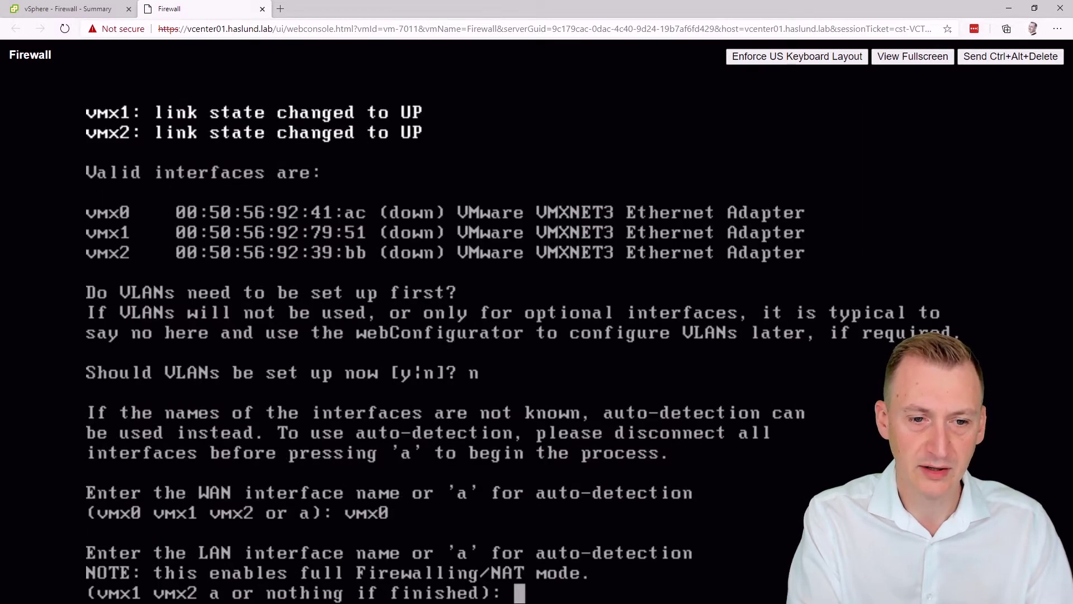
text(vmx2)
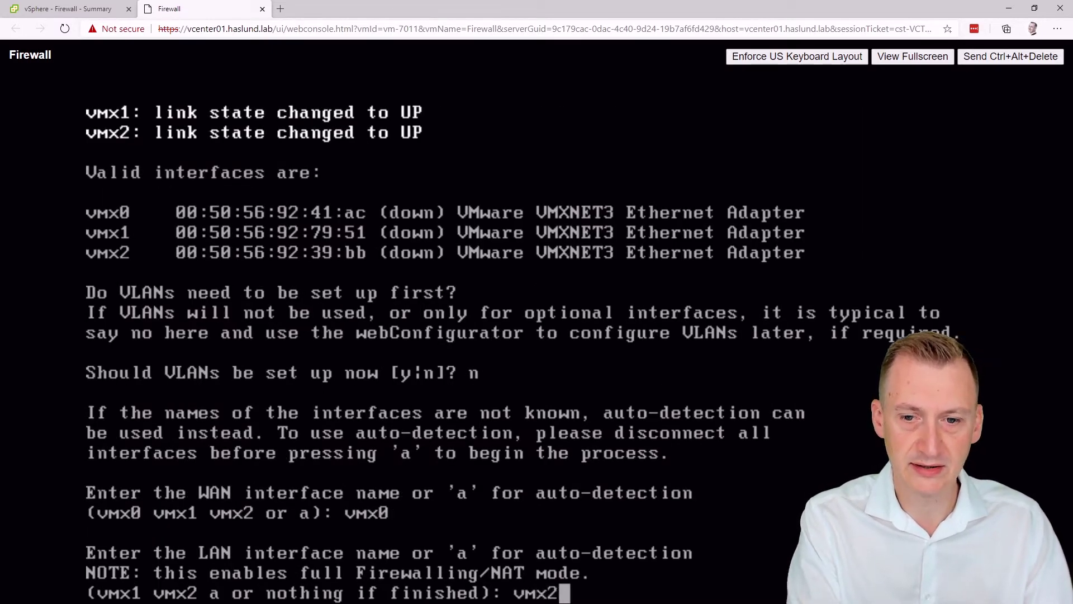
key(BackSpace)
text(1)
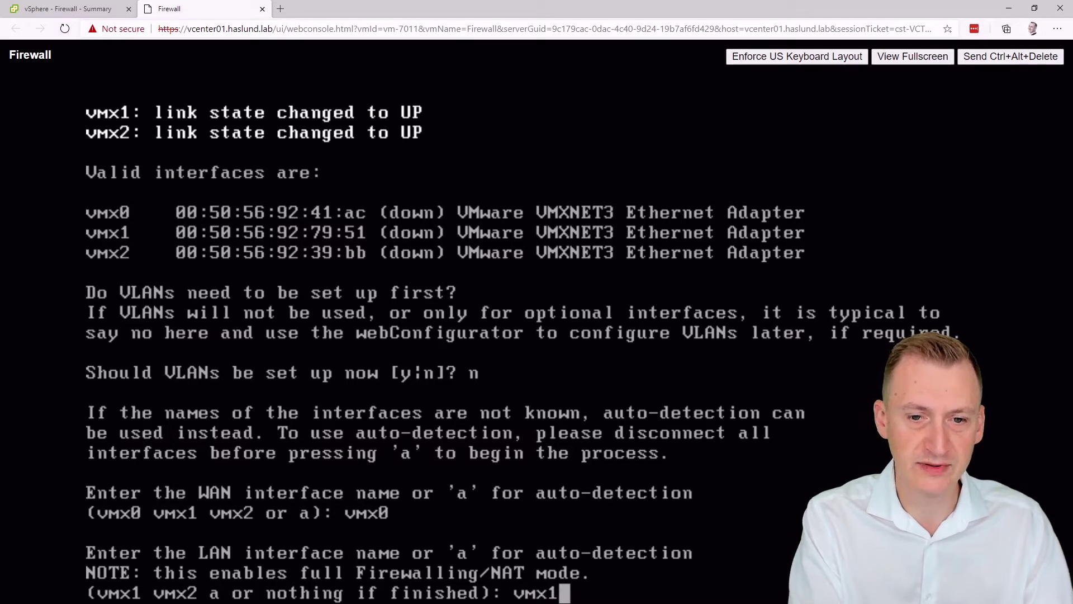
key(Return)
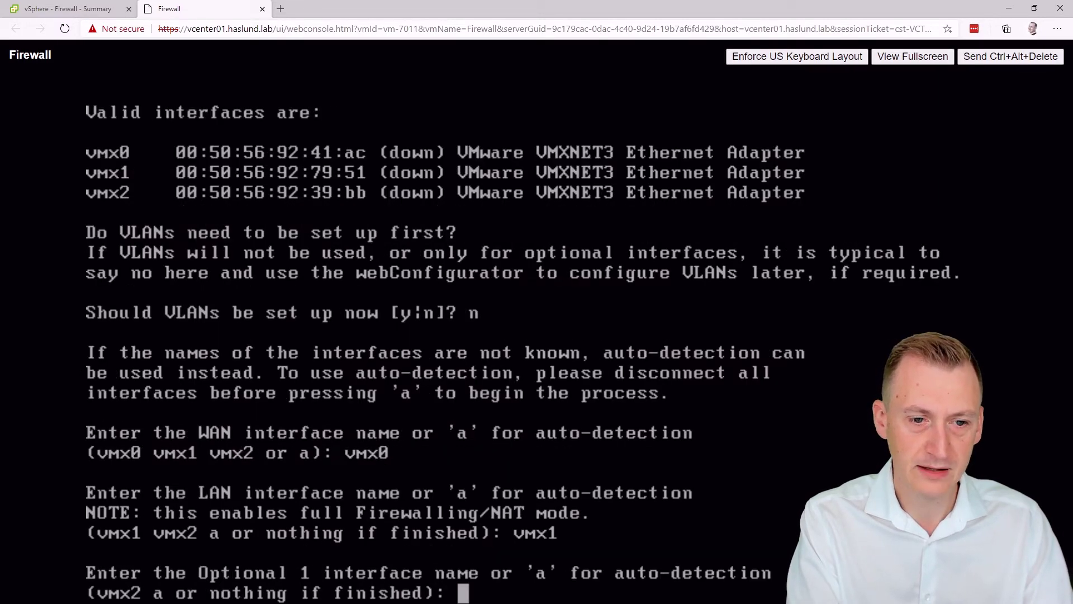
text(vmx2)
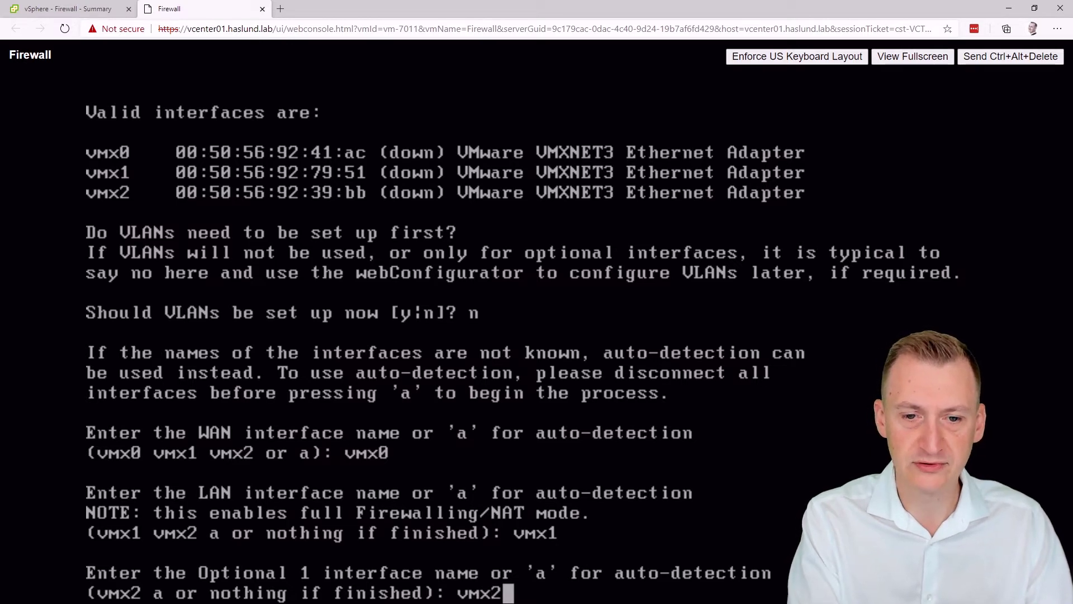
key(Return)
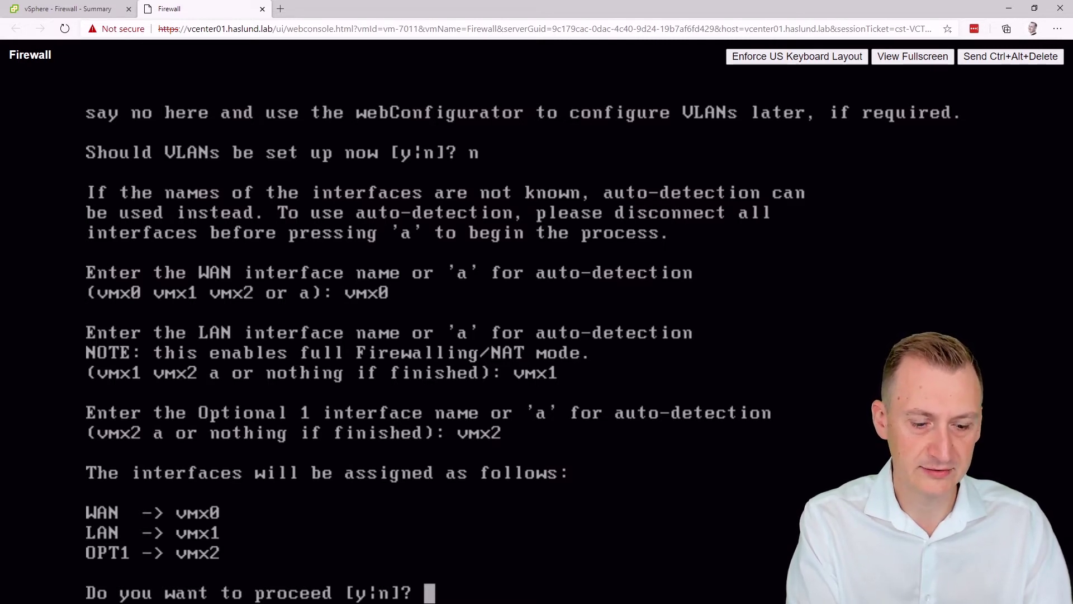
text(y)
key(Return)
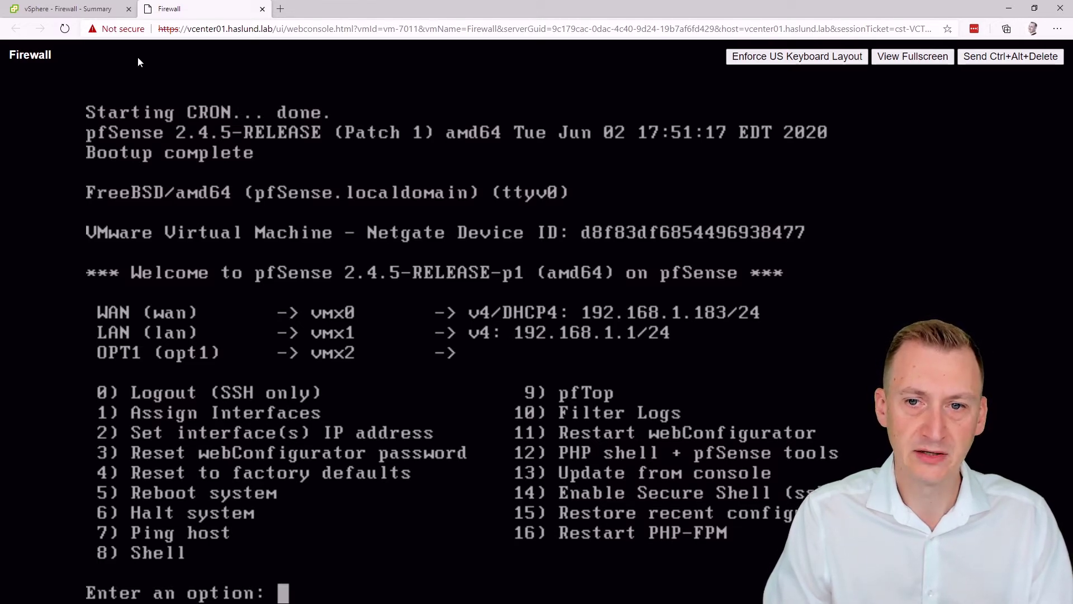
click(281, 9)
text(h)
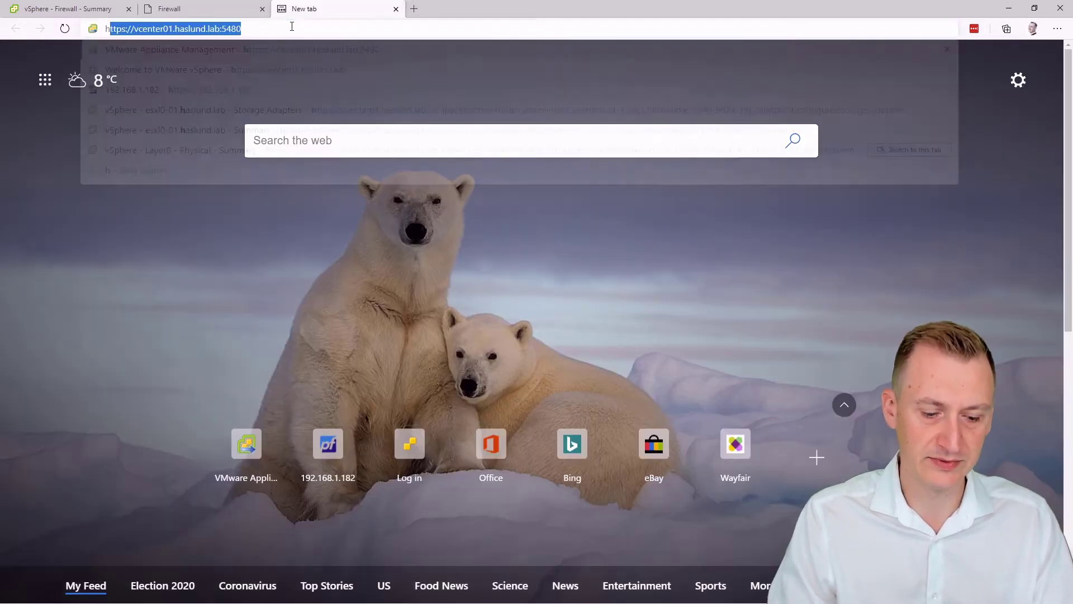
text(ttps://192.1)
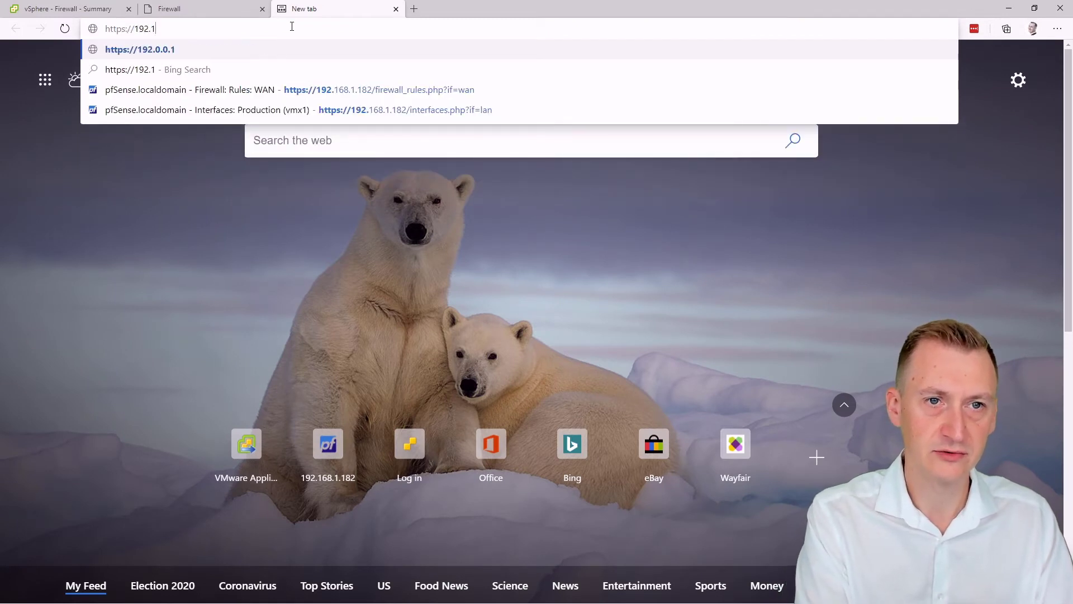
text(68.1.183)
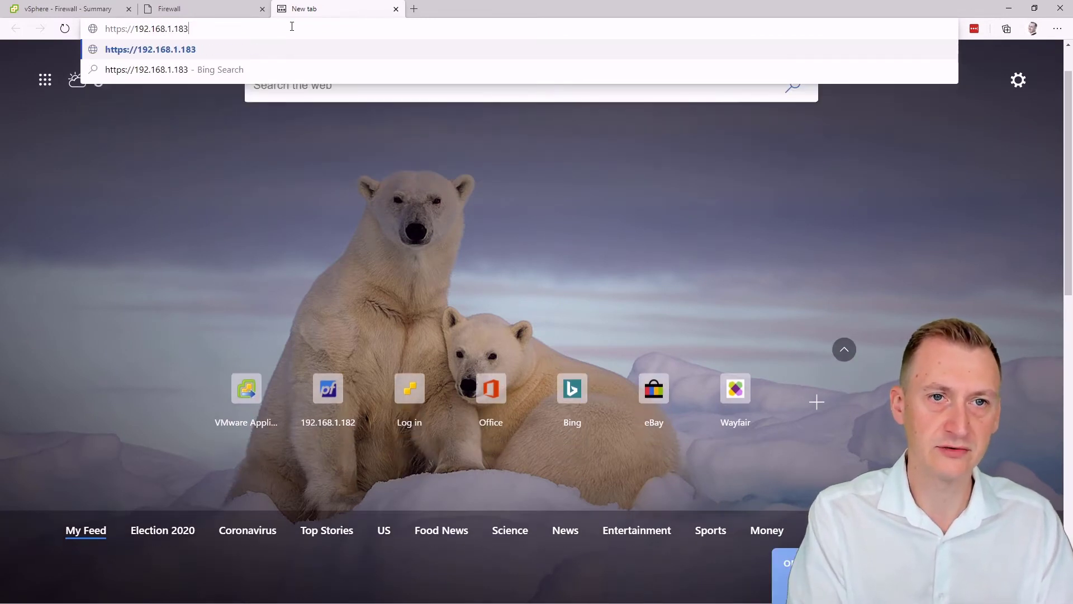
key(Return)
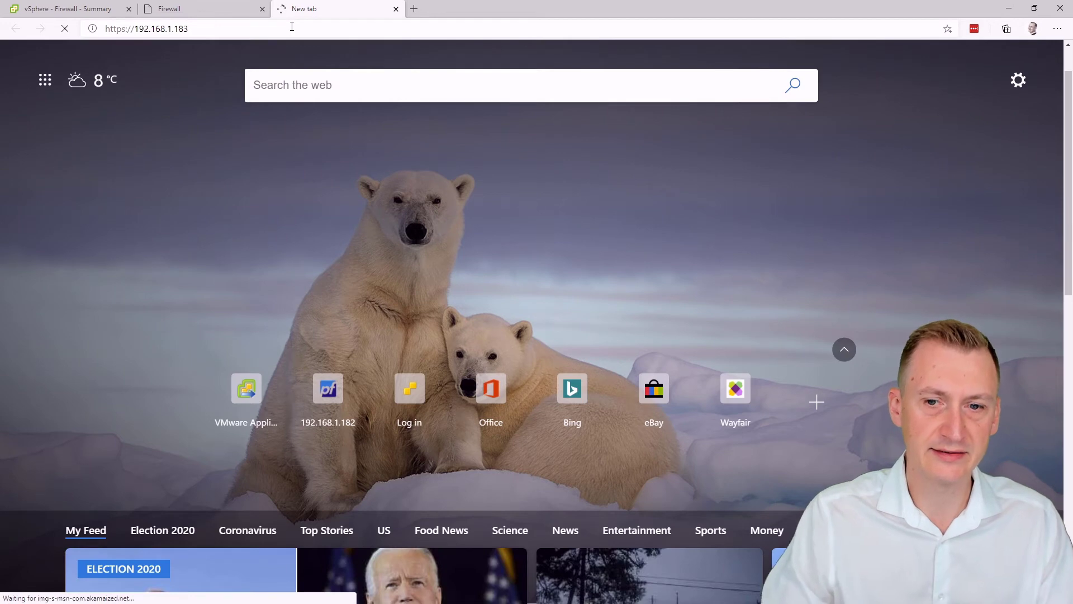
Step: Run pfctl -d from the console shell (option 8), then reload the 192.168.1.183 page
click(210, 14)
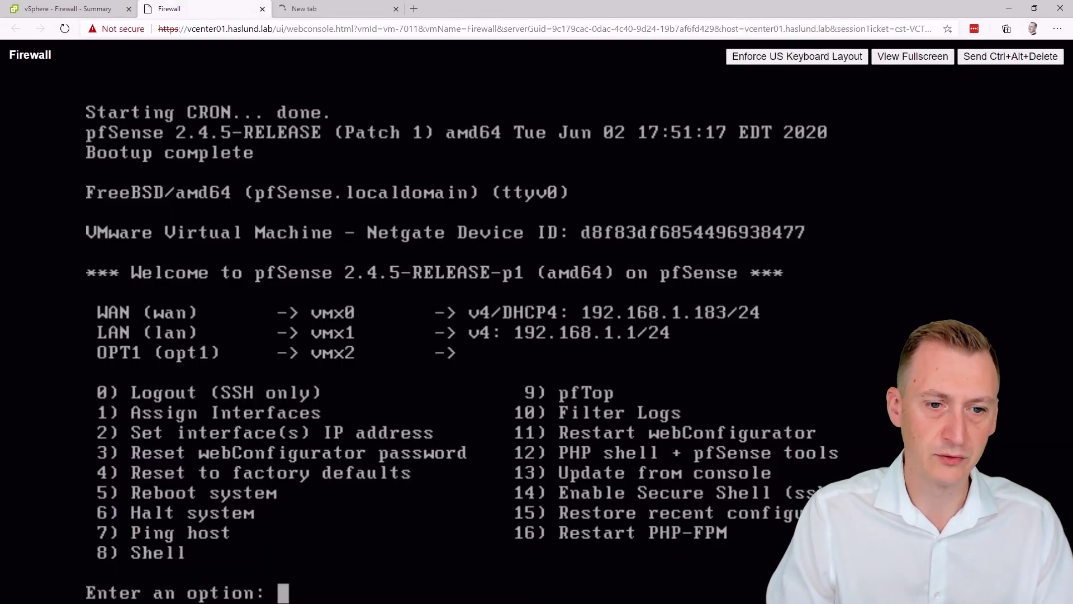
text(8)
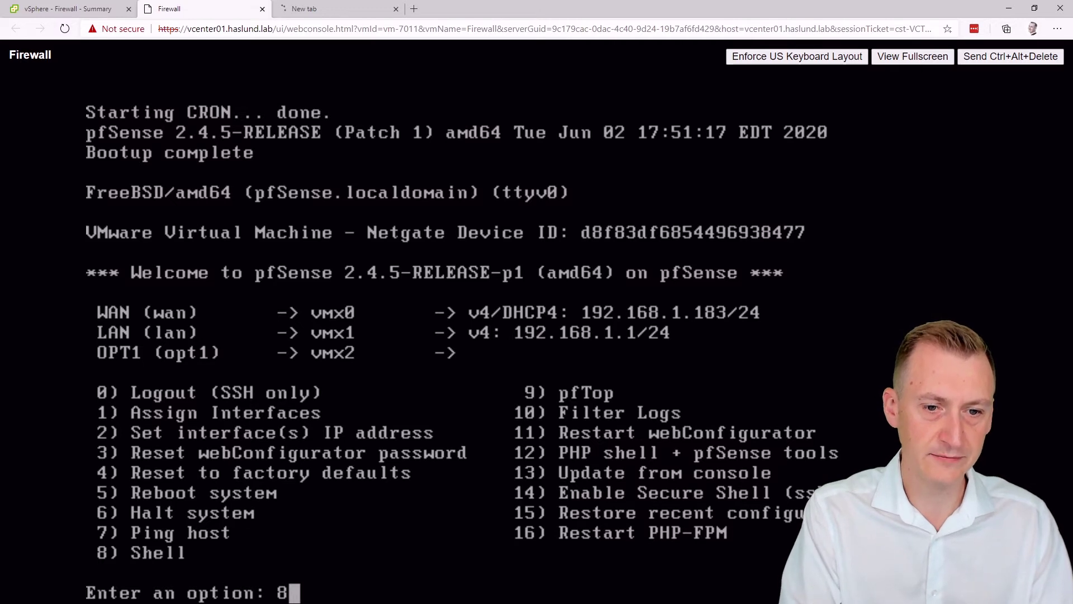
key(Return)
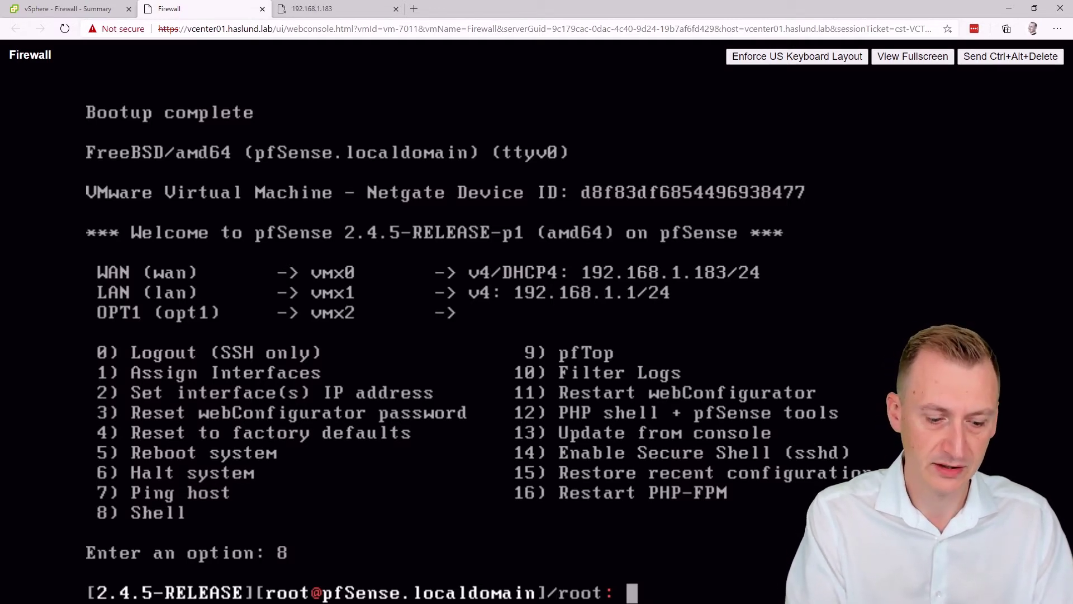
text(pfctl -d)
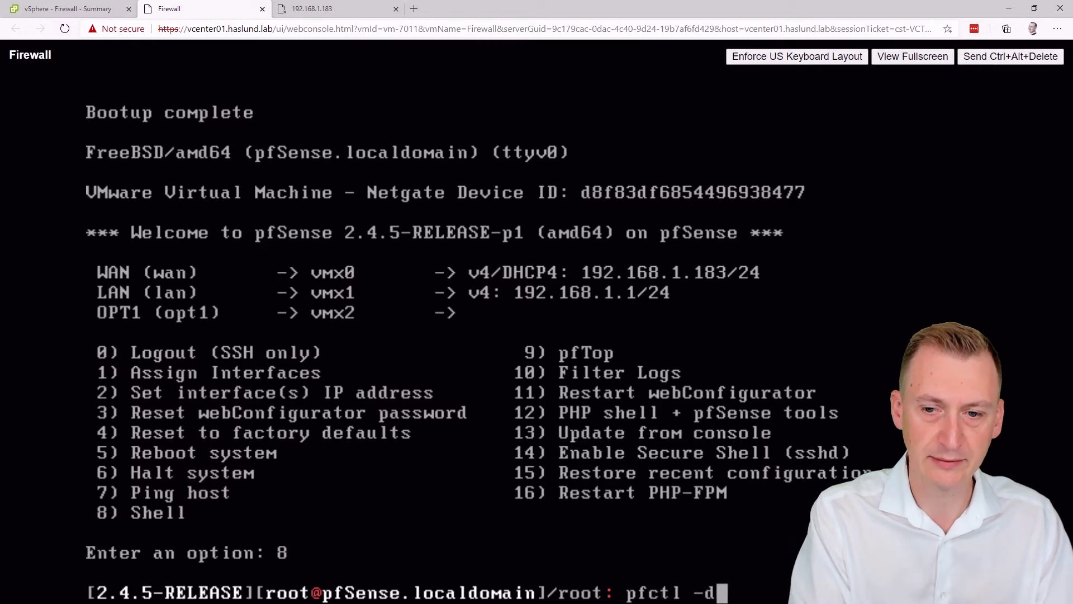
key(Return)
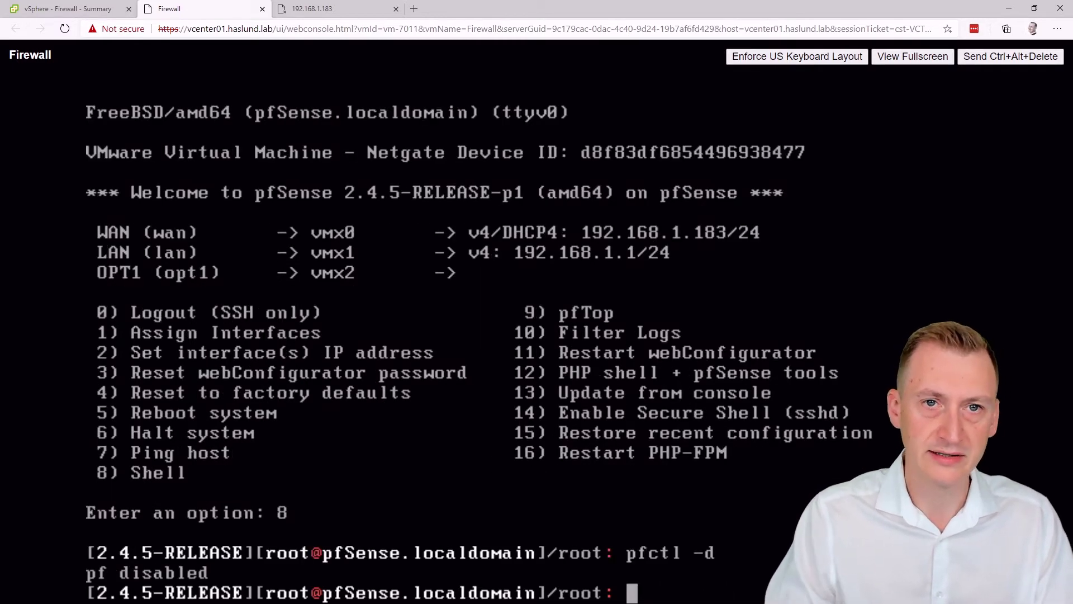
click(335, 9)
click(343, 28)
key(Return)
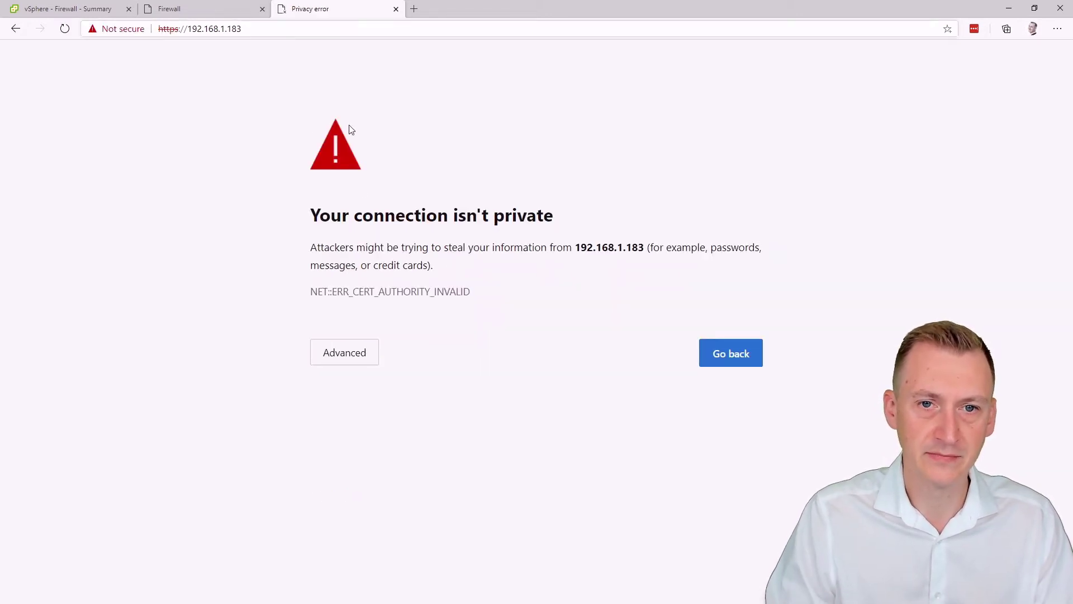
Step: Bypass the certificate warning and sign in as admin with the default password
click(364, 356)
click(382, 468)
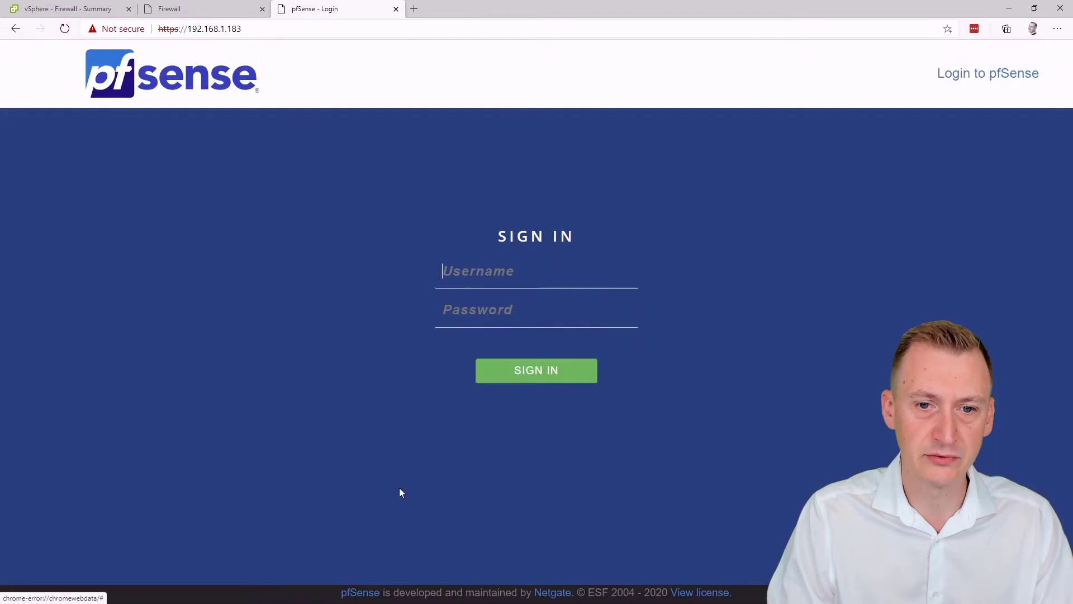
click(510, 272)
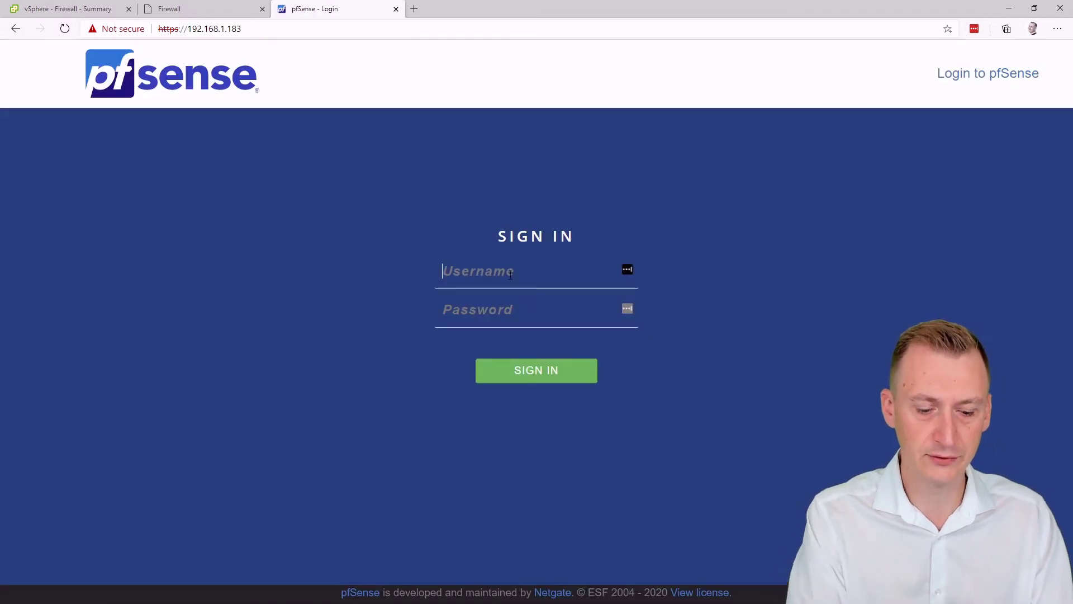
text(admin)
key(Tab)
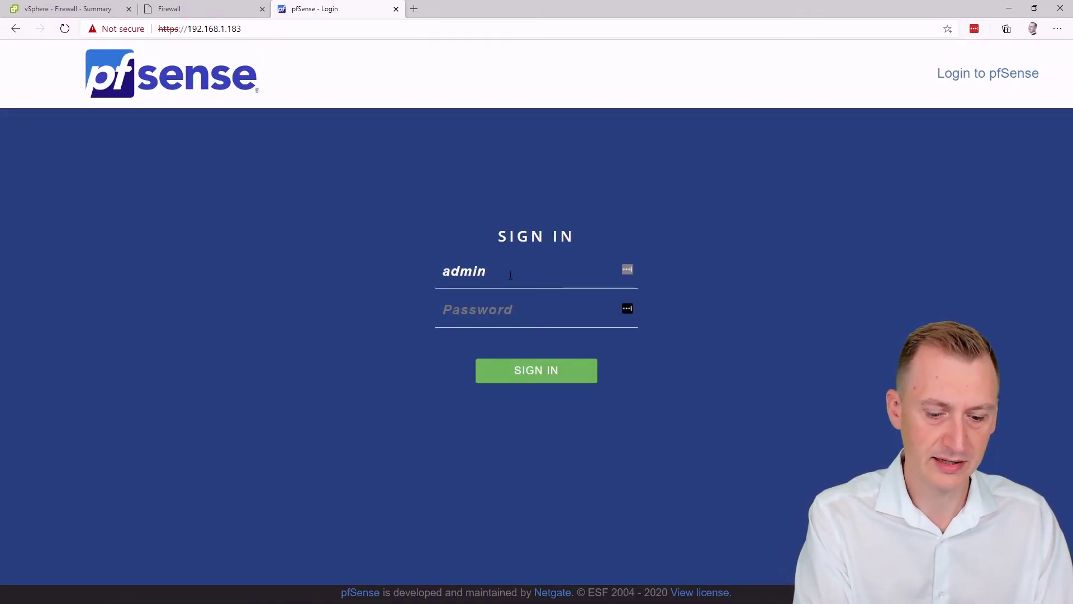
text(pfsense)
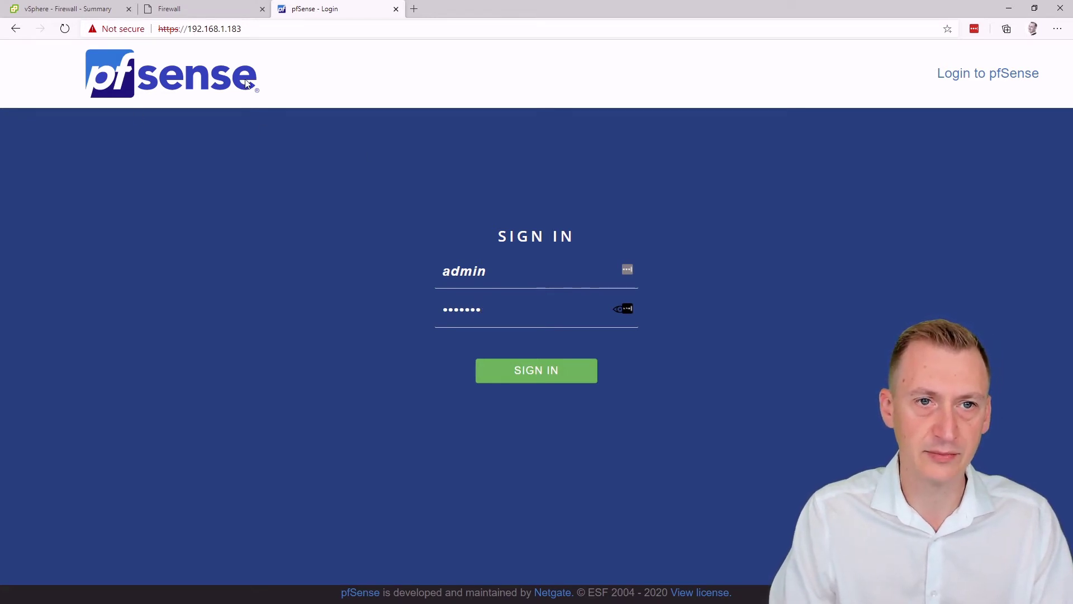
click(548, 371)
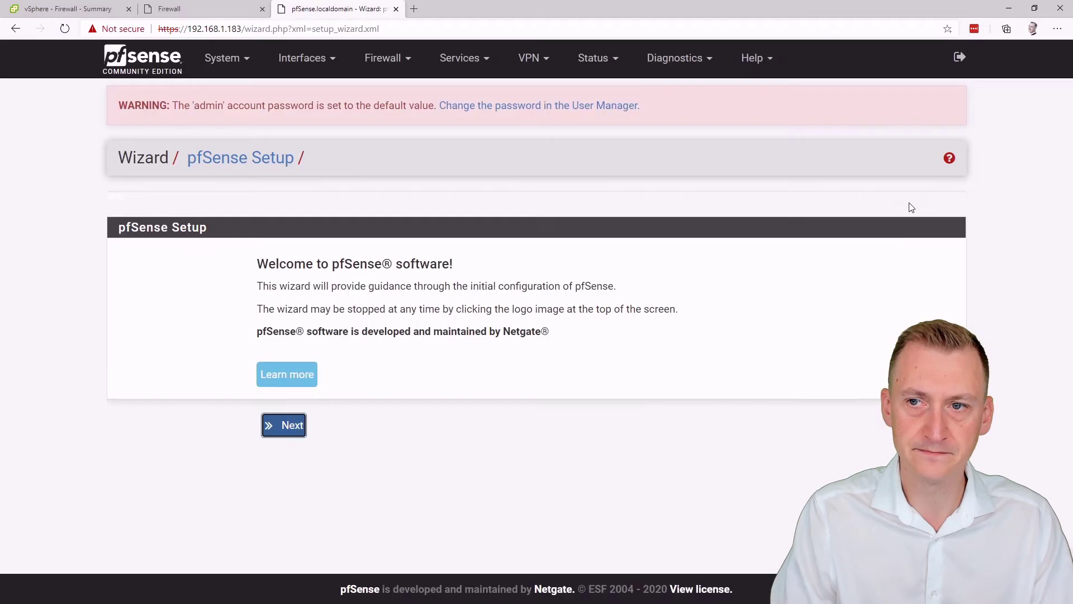
click(943, 154)
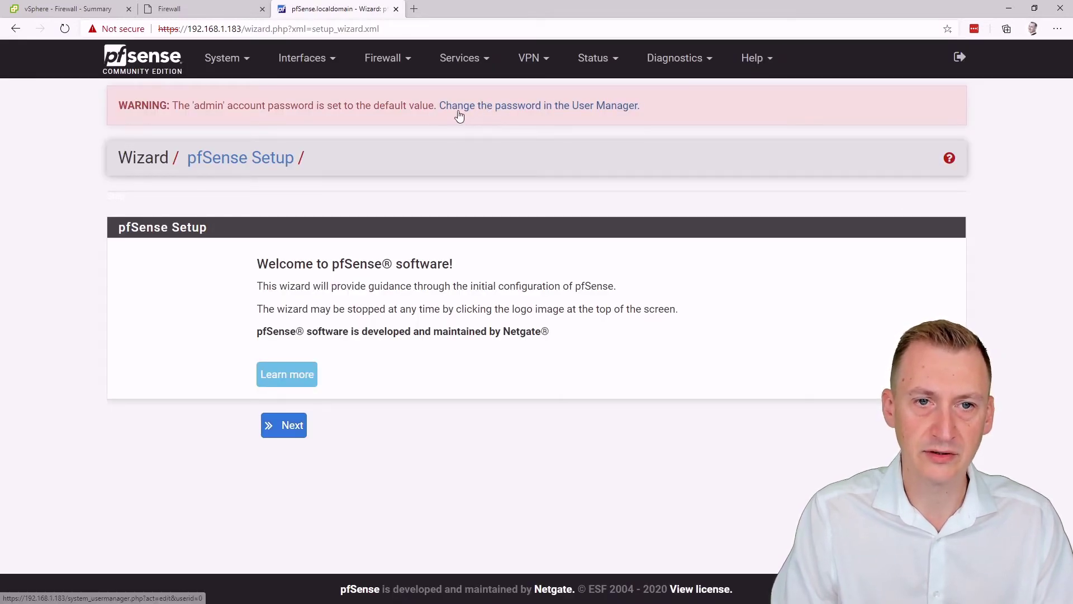
Step: Start the setup wizard and advance past the Netgate support and General Information steps
click(281, 426)
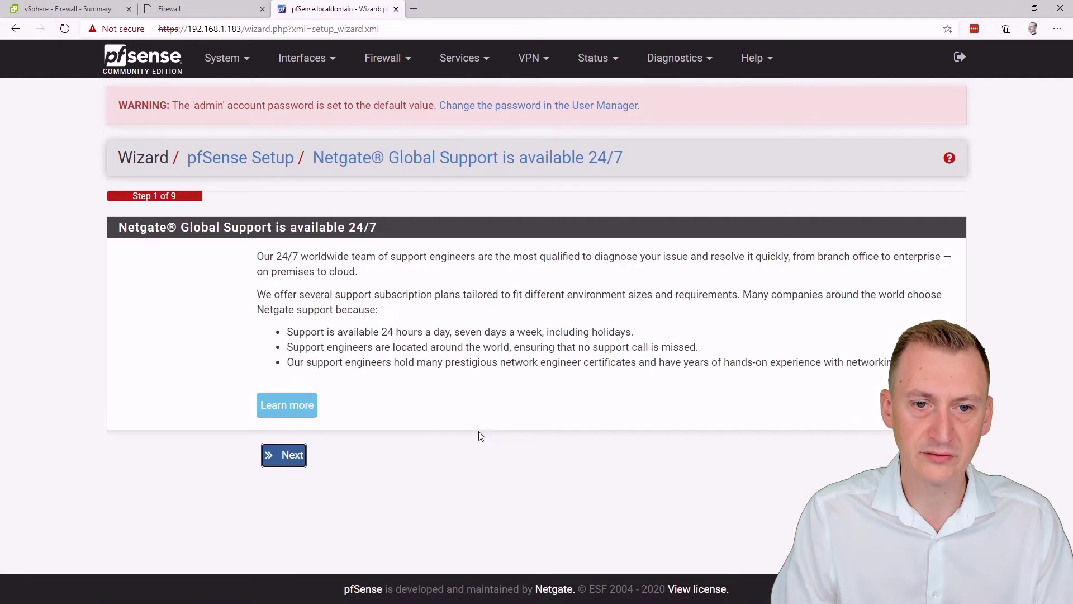
click(282, 457)
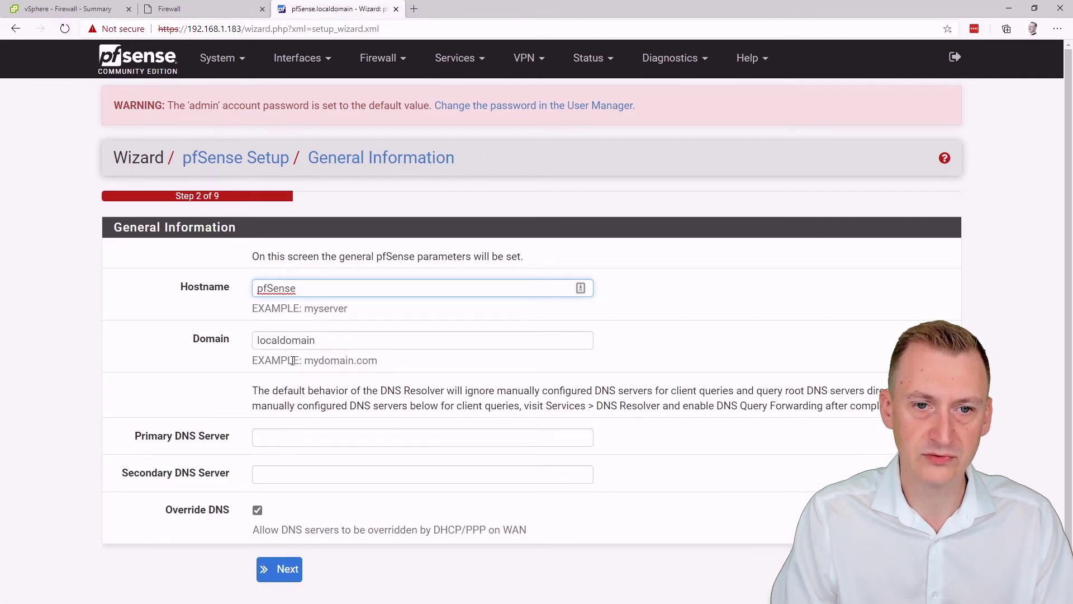
click(288, 575)
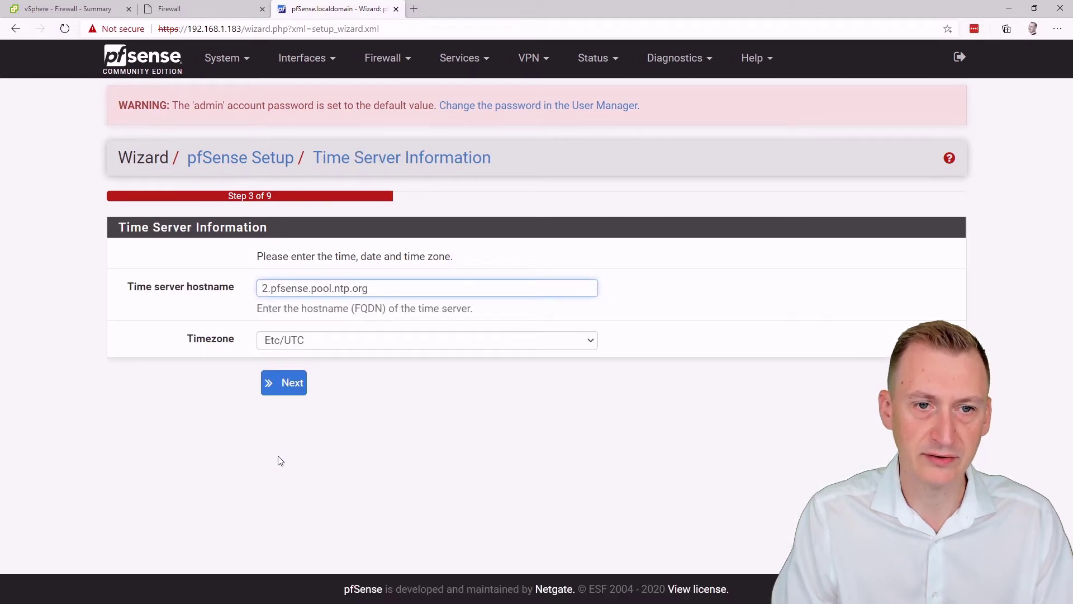
Step: On the WAN step, untick Block RFC1918 private networks and Block bogon networks
click(272, 382)
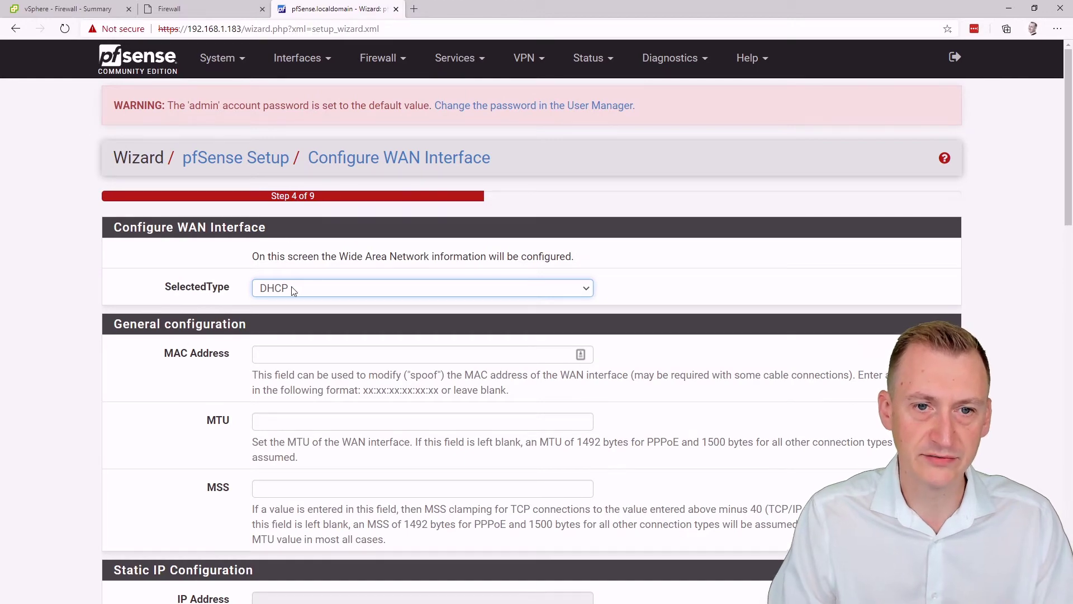
scroll(211, 347, down, 15)
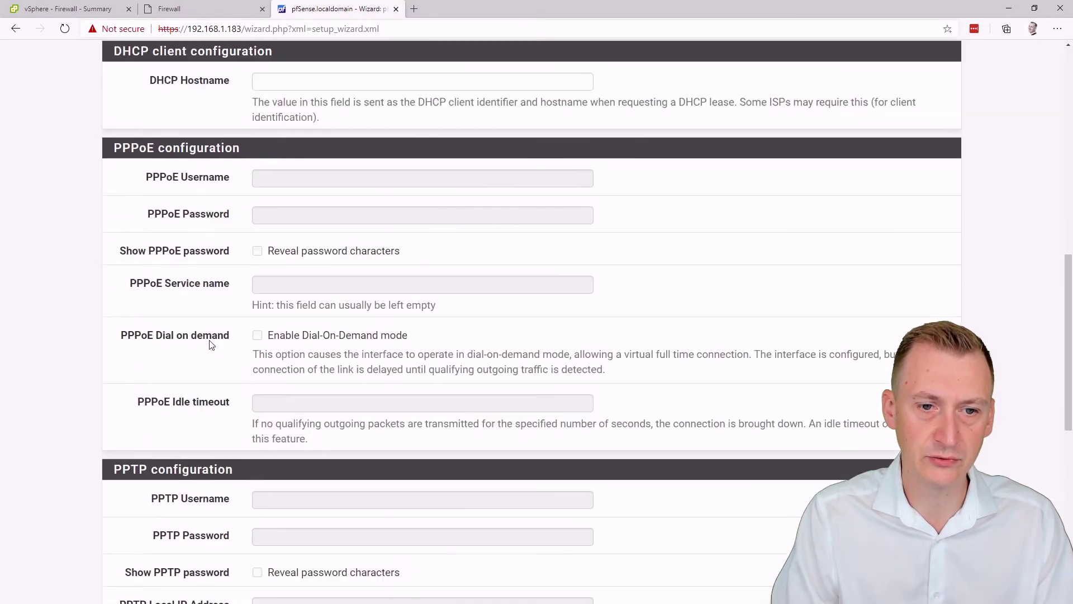
scroll(210, 340, down, 5)
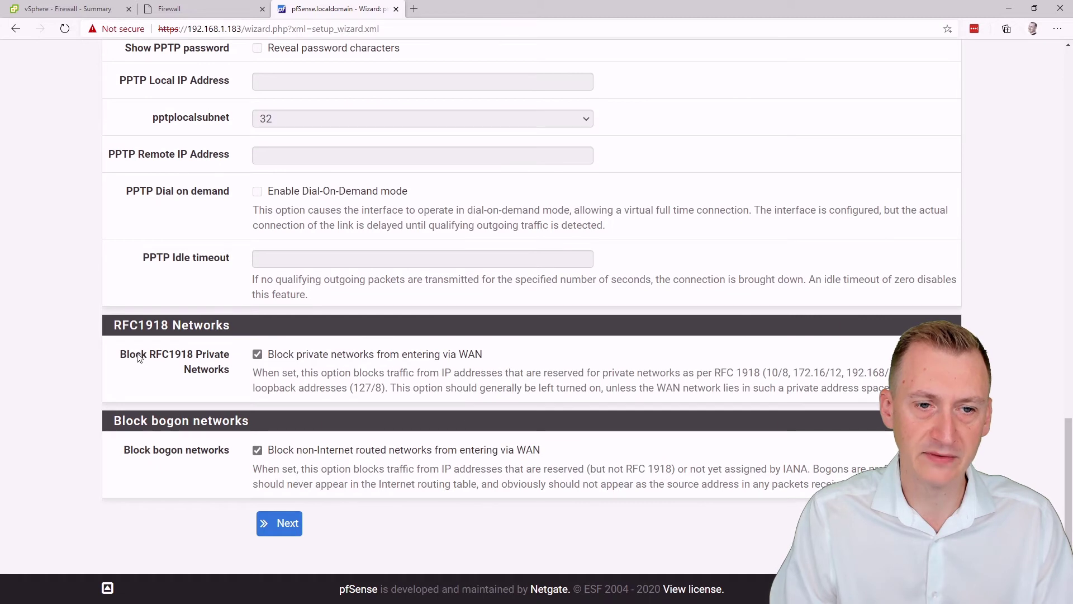
click(258, 355)
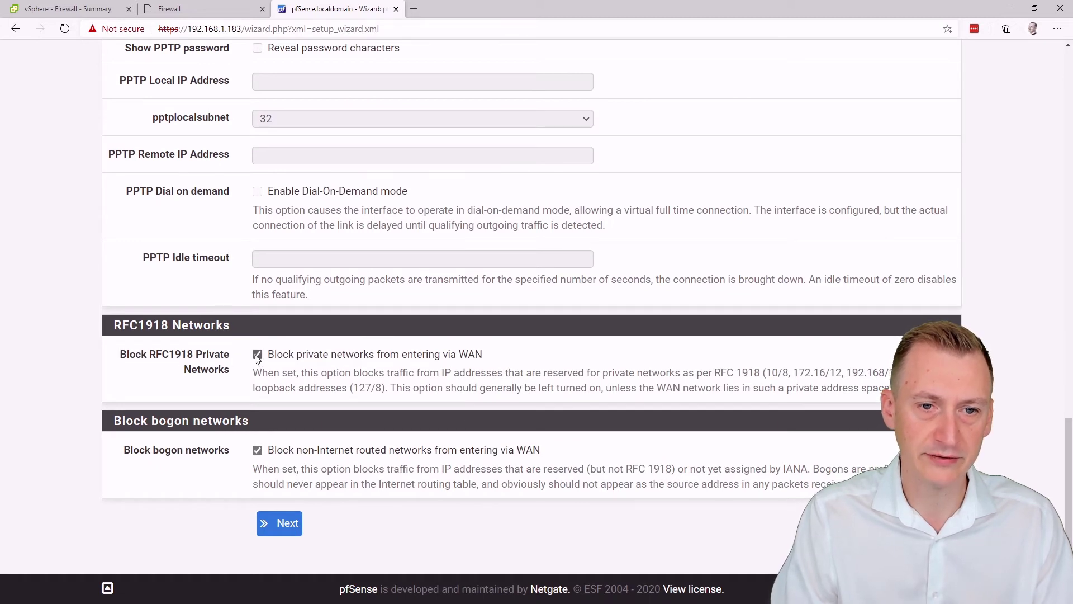
click(258, 449)
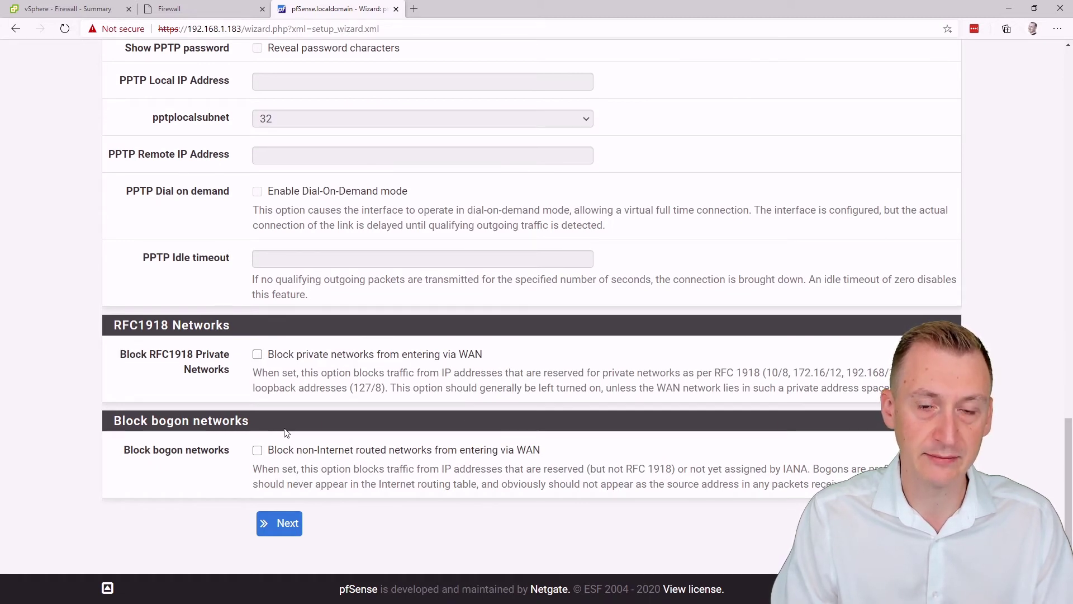
click(287, 523)
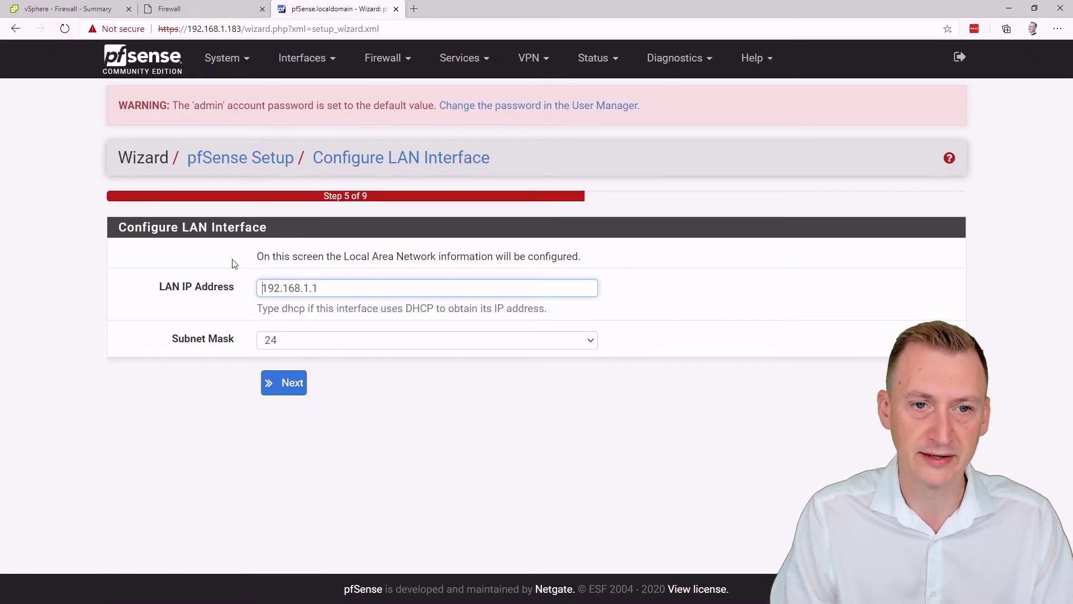
Step: Change the LAN IP address to 192.168.2.1 and continue to the admin password step
double_click(306, 289)
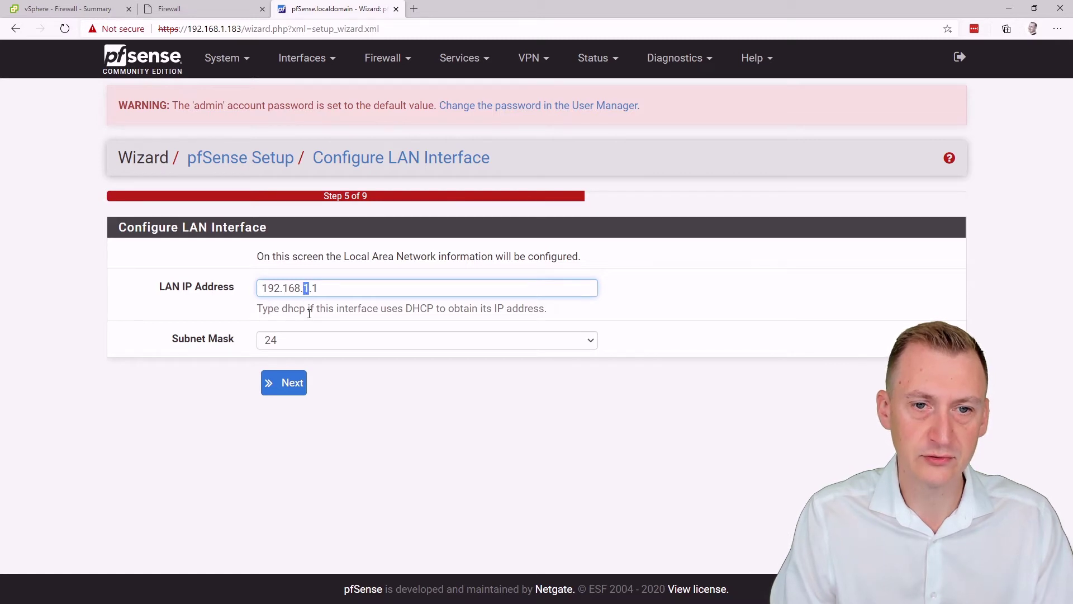
text(2)
click(310, 314)
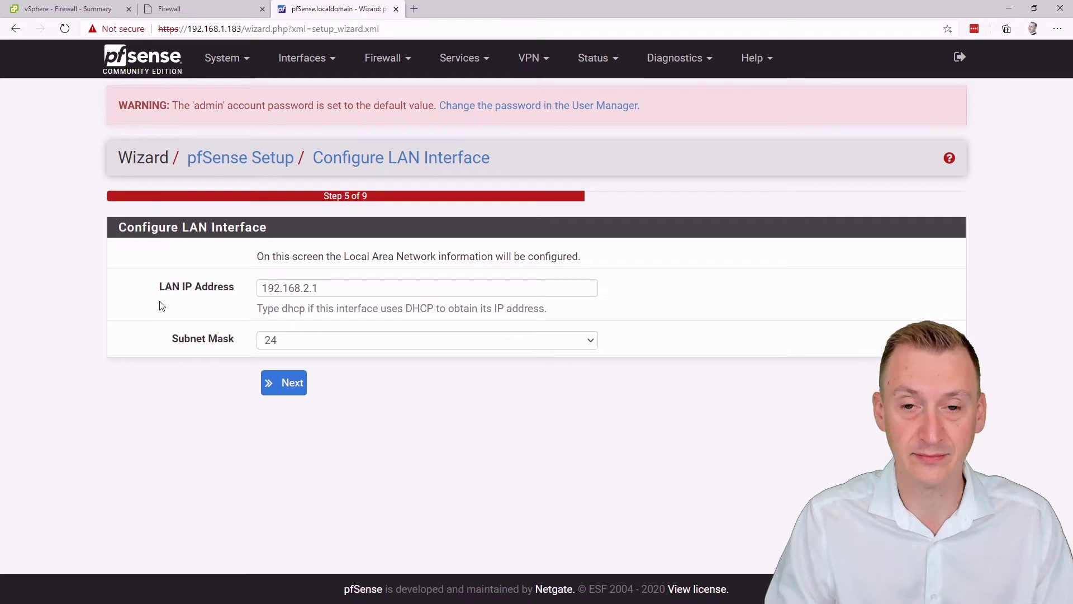
click(285, 391)
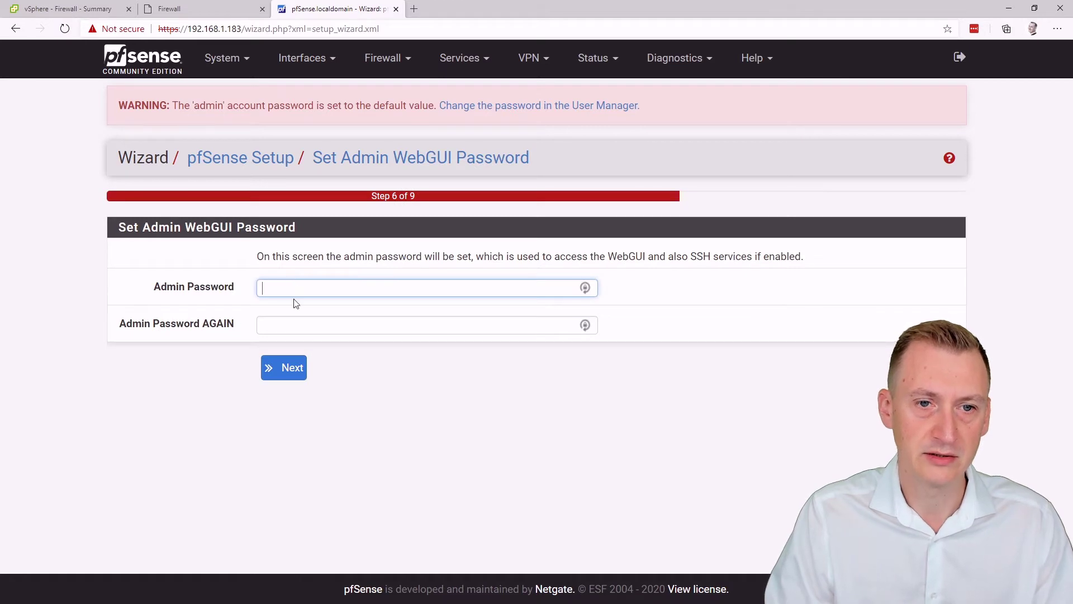
Step: Enter the new admin password twice, decline saving it, and reload pfSense
text(p)
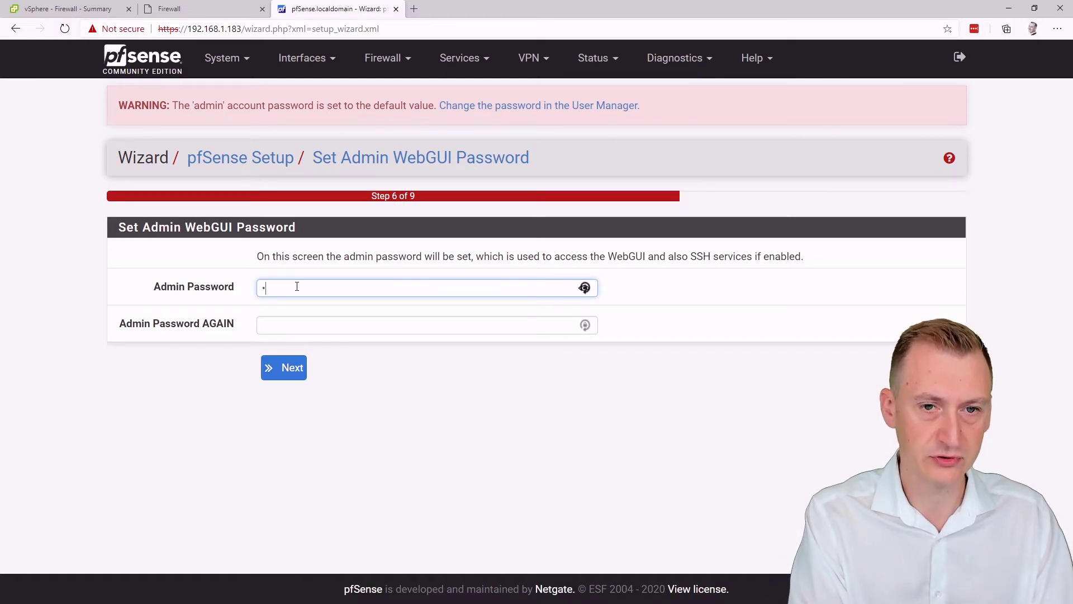
text(assword)
key(Tab)
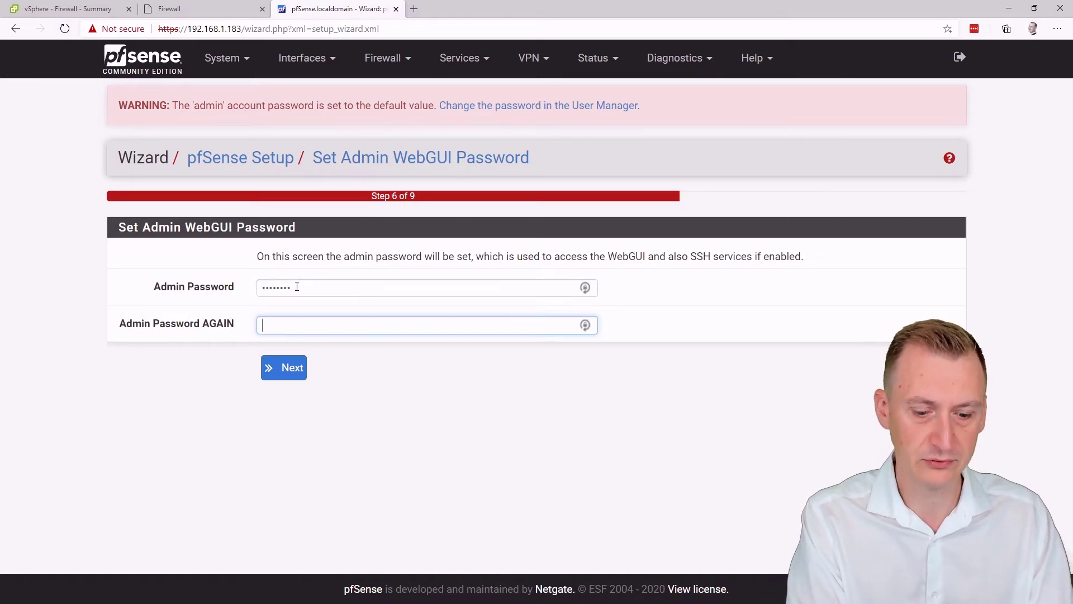
text(password)
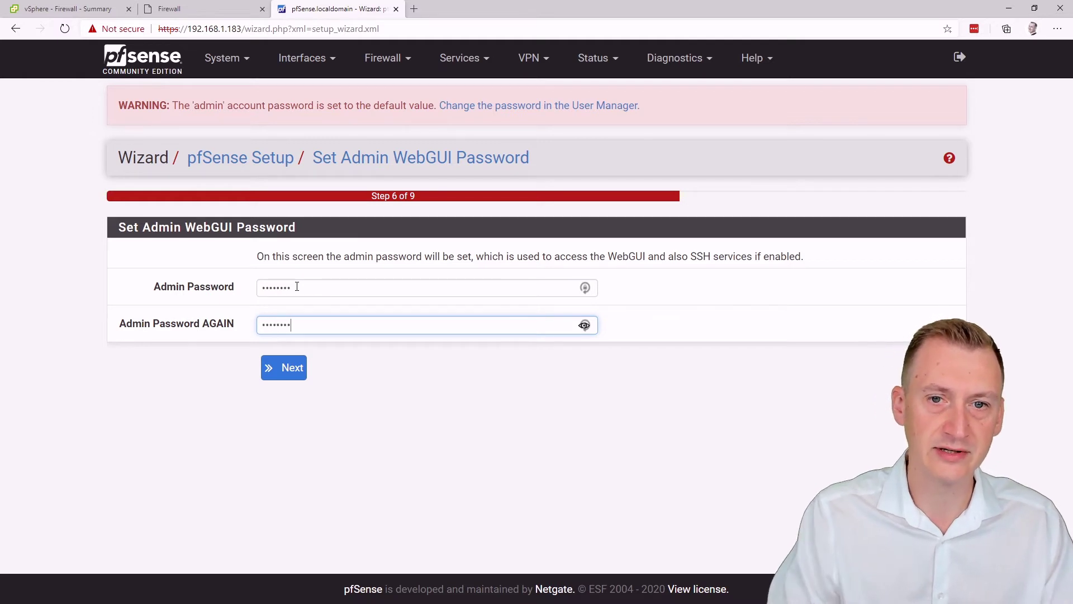
click(287, 375)
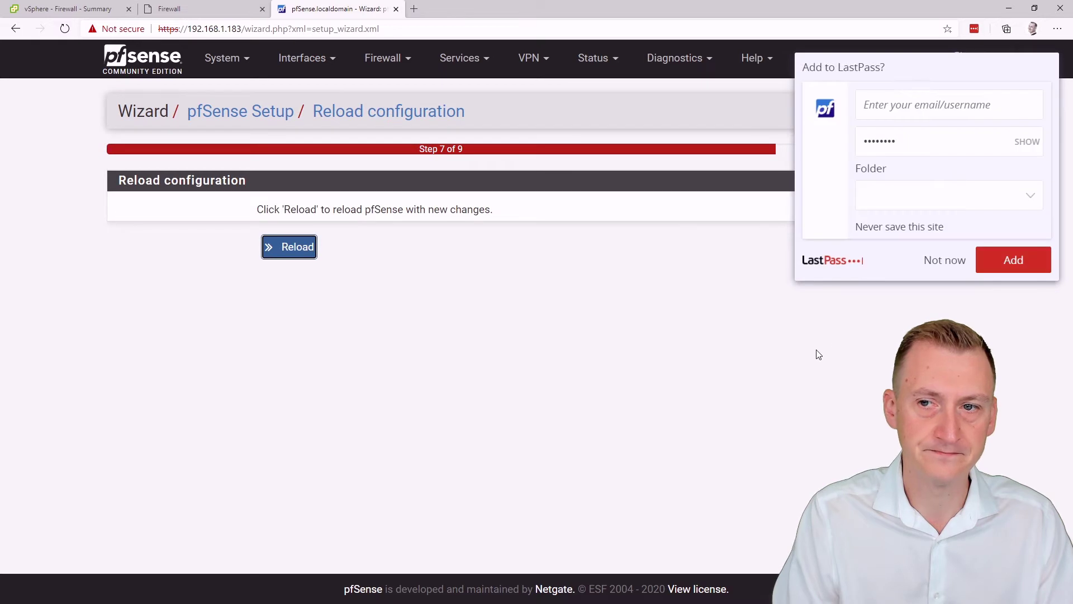
click(939, 261)
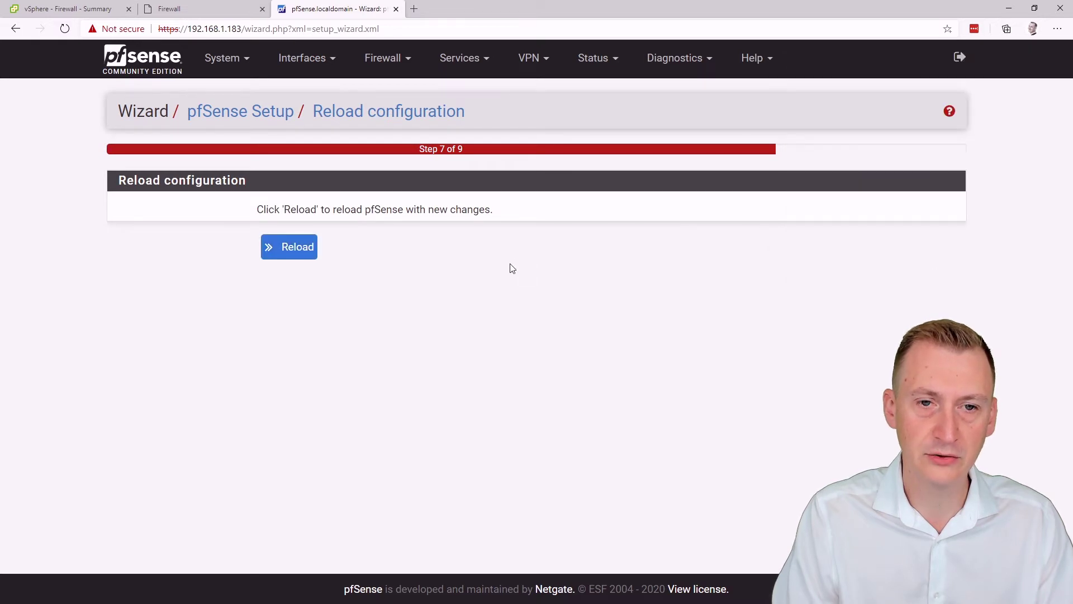
click(286, 254)
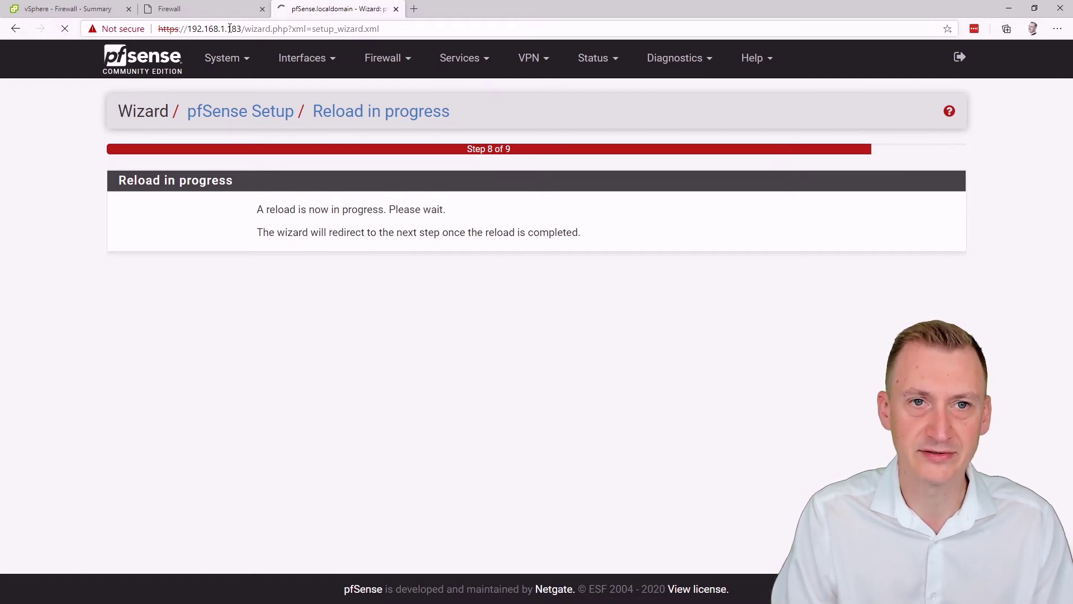
Step: Rerun pfctl -d twice in the Firewall console while the wizard reload finishes
click(205, 6)
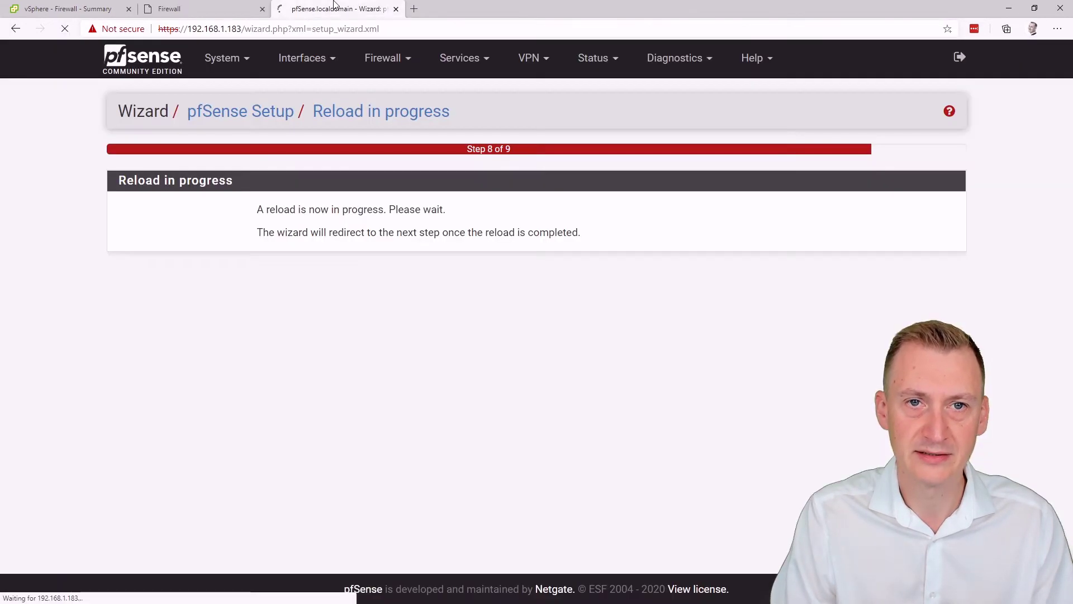
click(335, 9)
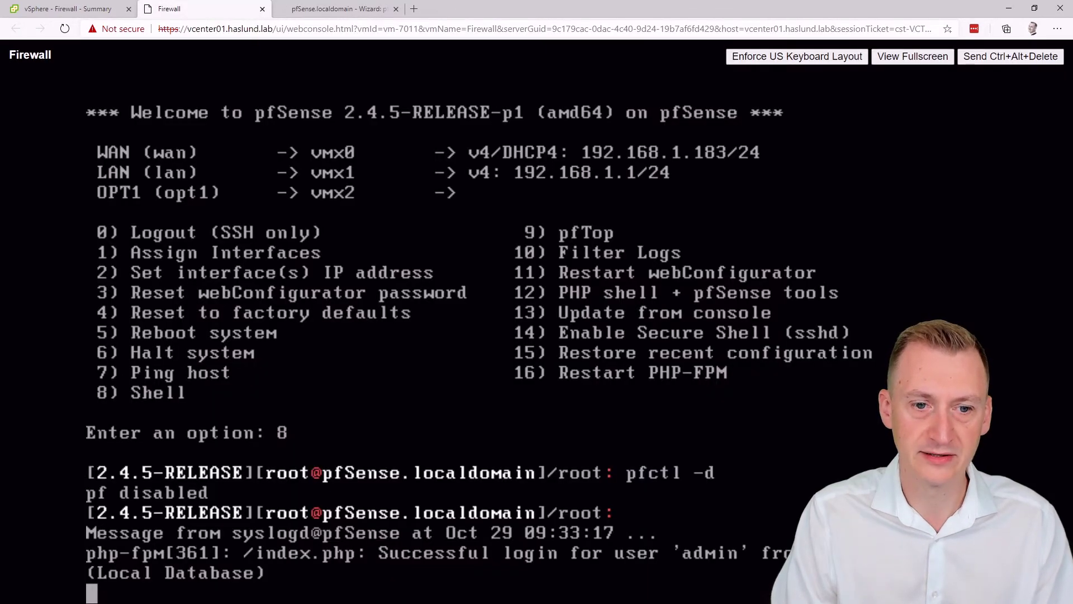
key(Up)
key(Return)
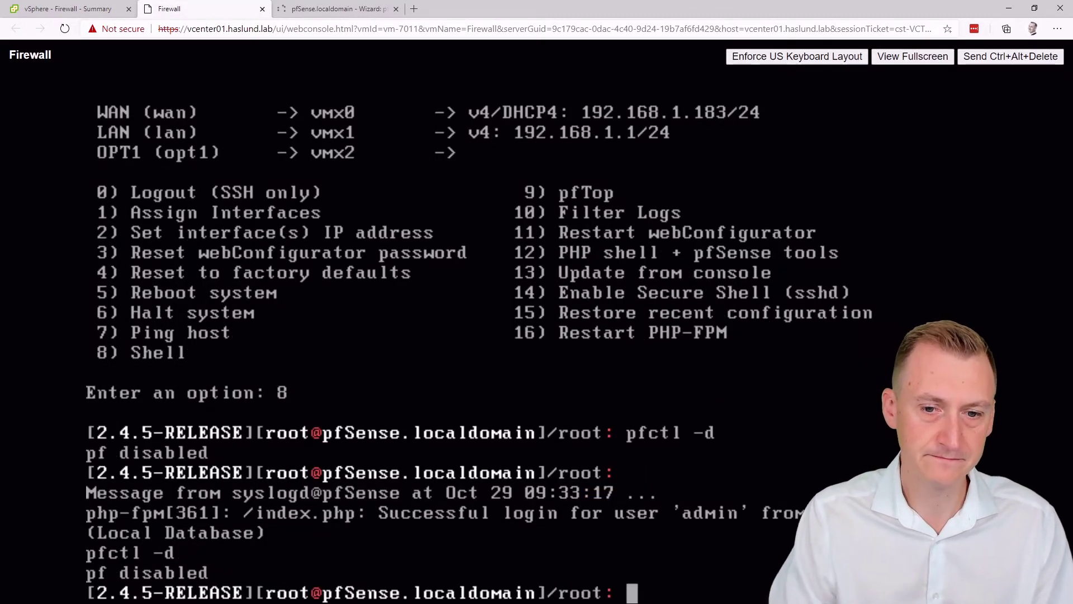
click(367, 16)
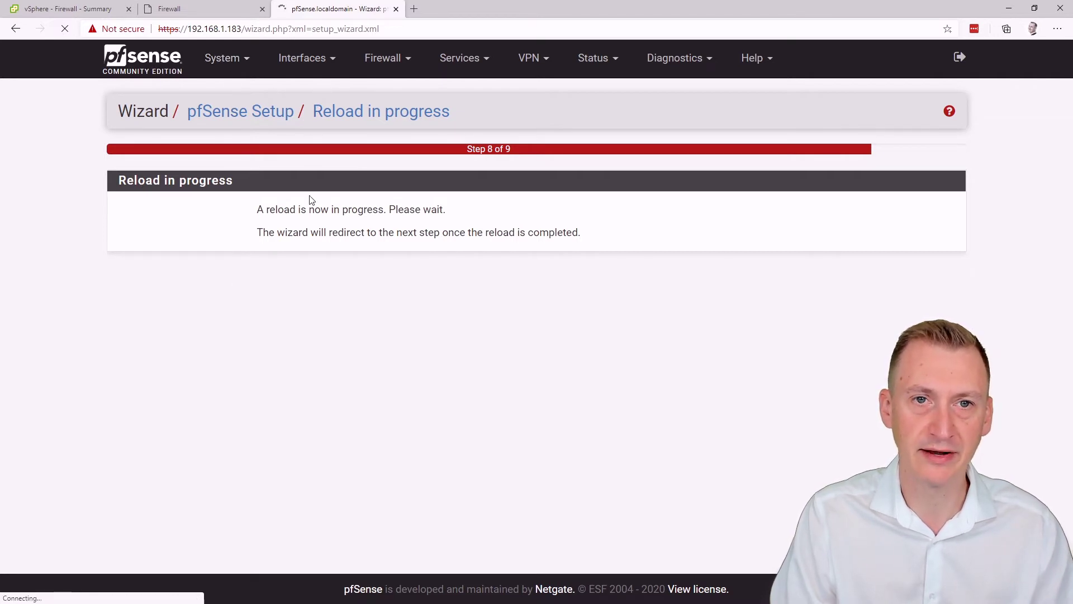
click(204, 13)
key(Up)
key(Return)
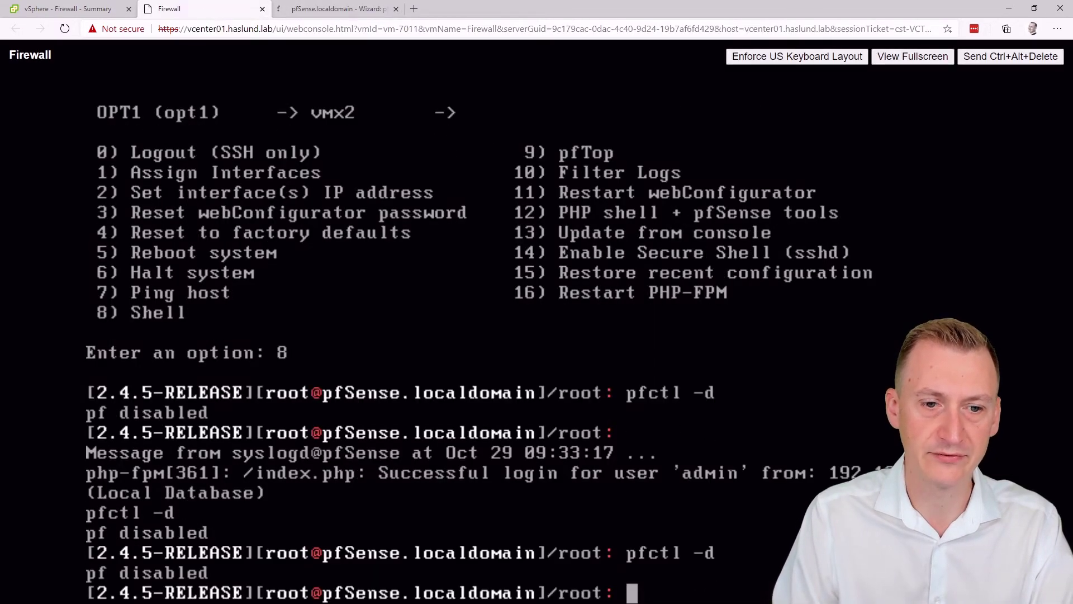
click(334, 9)
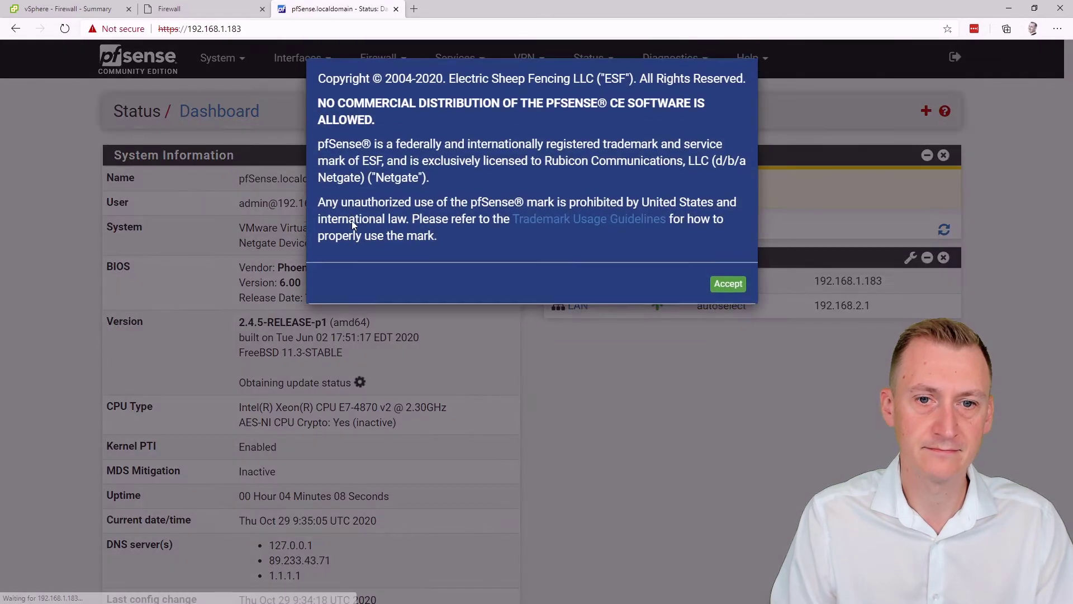
Step: Accept the copyright notice, close the survey, and open Firewall > Rules for WAN
click(728, 289)
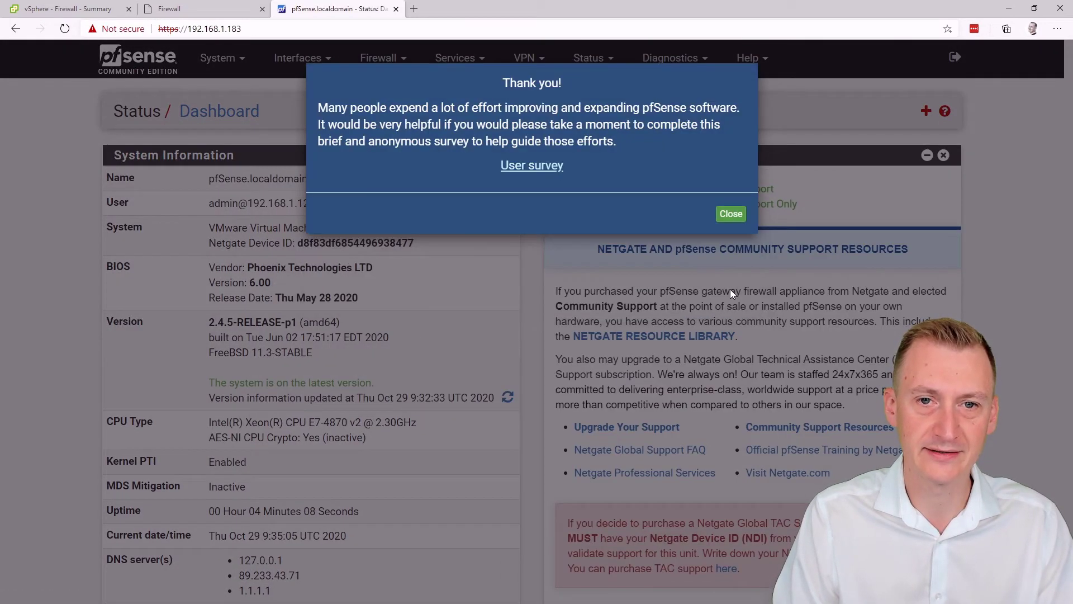
click(732, 214)
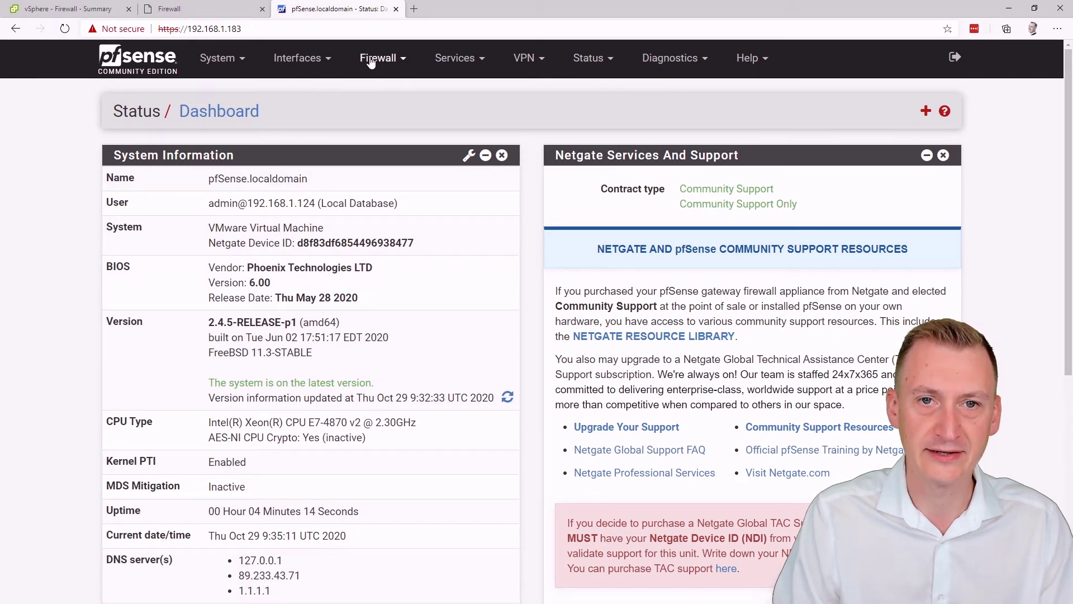
click(399, 62)
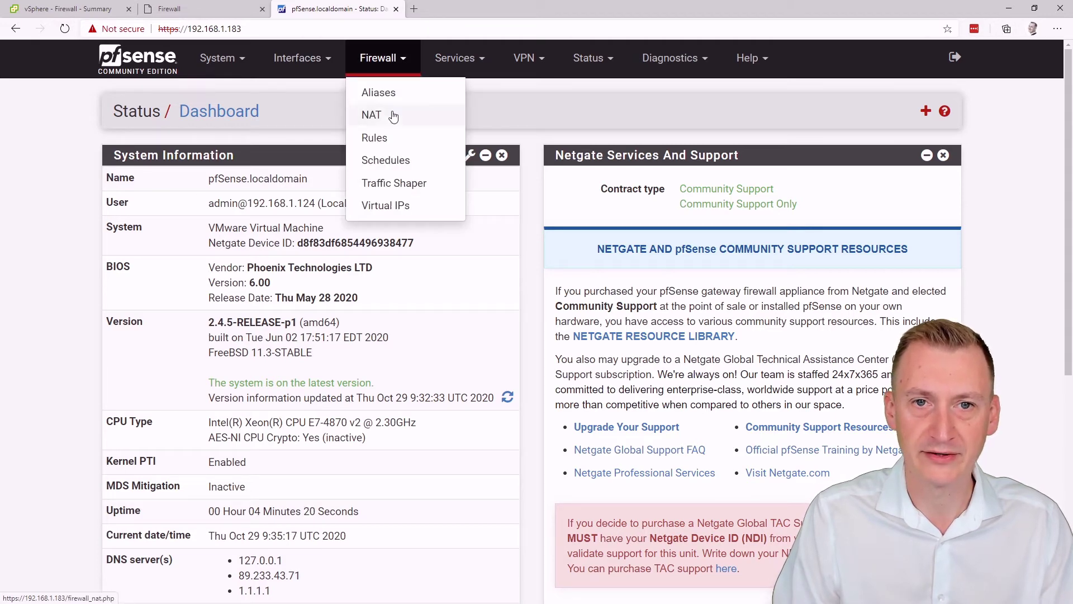
click(376, 138)
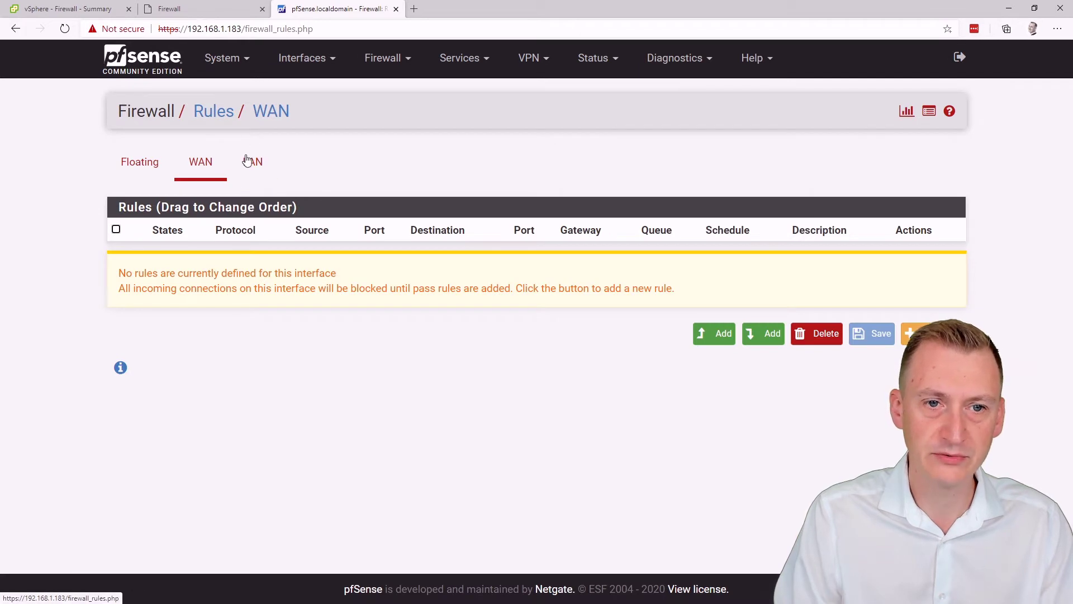
drag(119, 289, 387, 293)
click(387, 293)
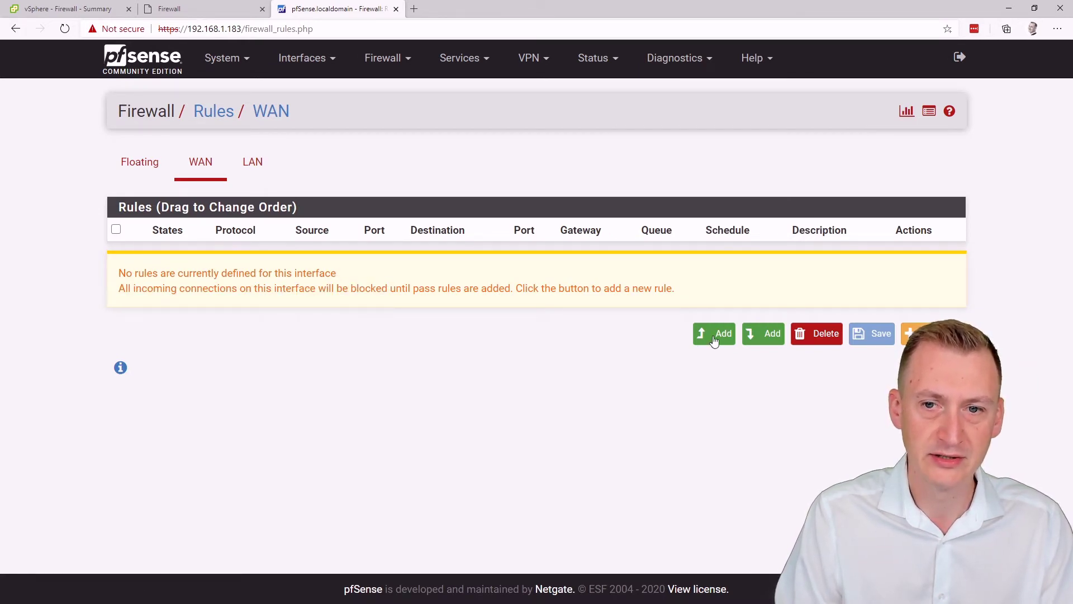
Step: Add a WAN rule from any source to This Firewall on port HTTPS (443)
click(714, 335)
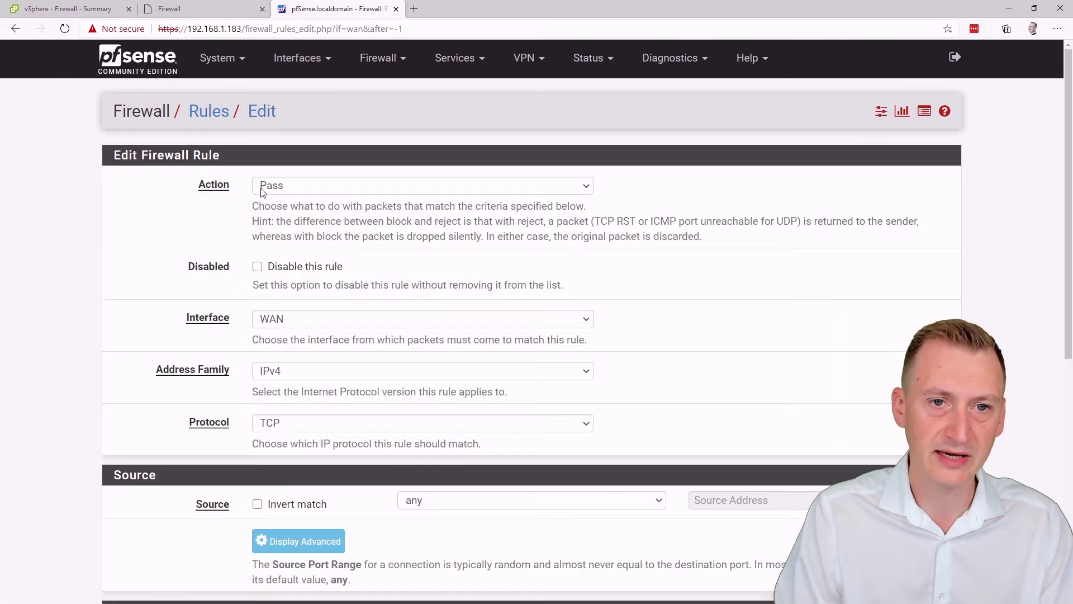
scroll(162, 224, down, 1)
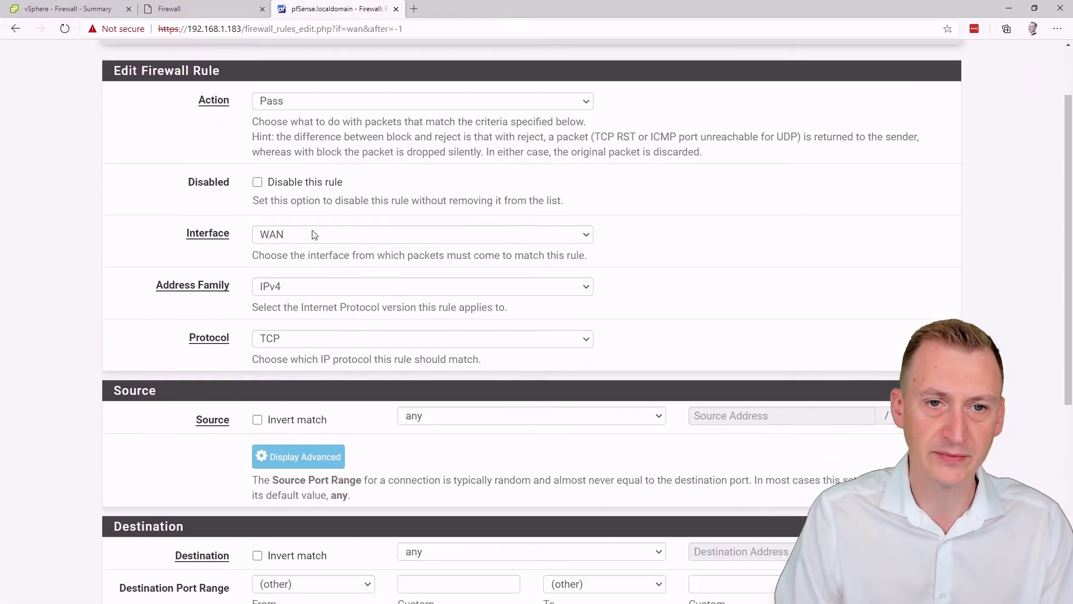
scroll(272, 342, down, 1)
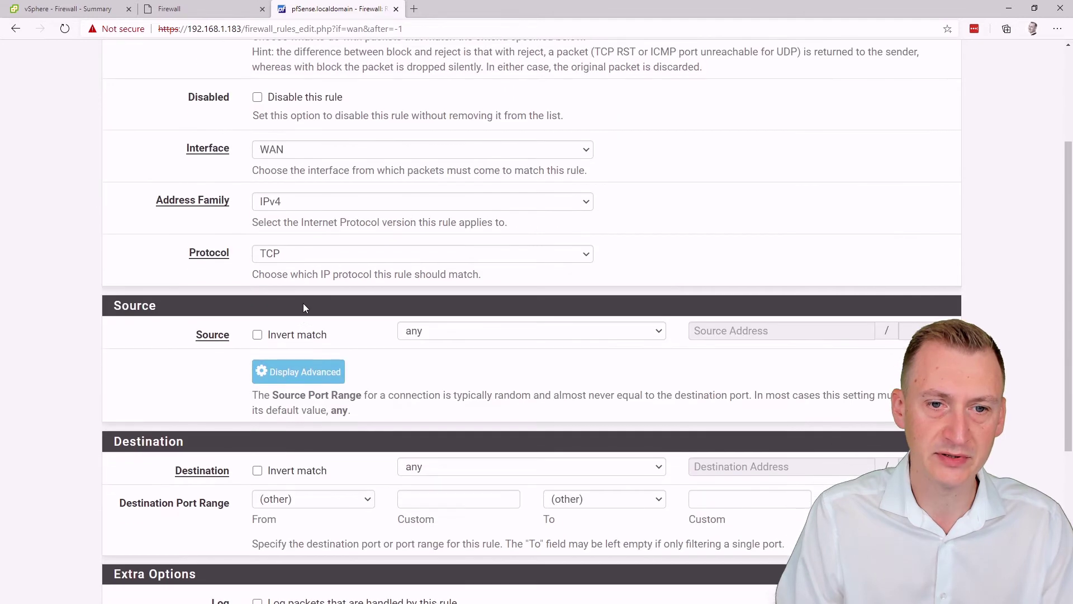
click(453, 331)
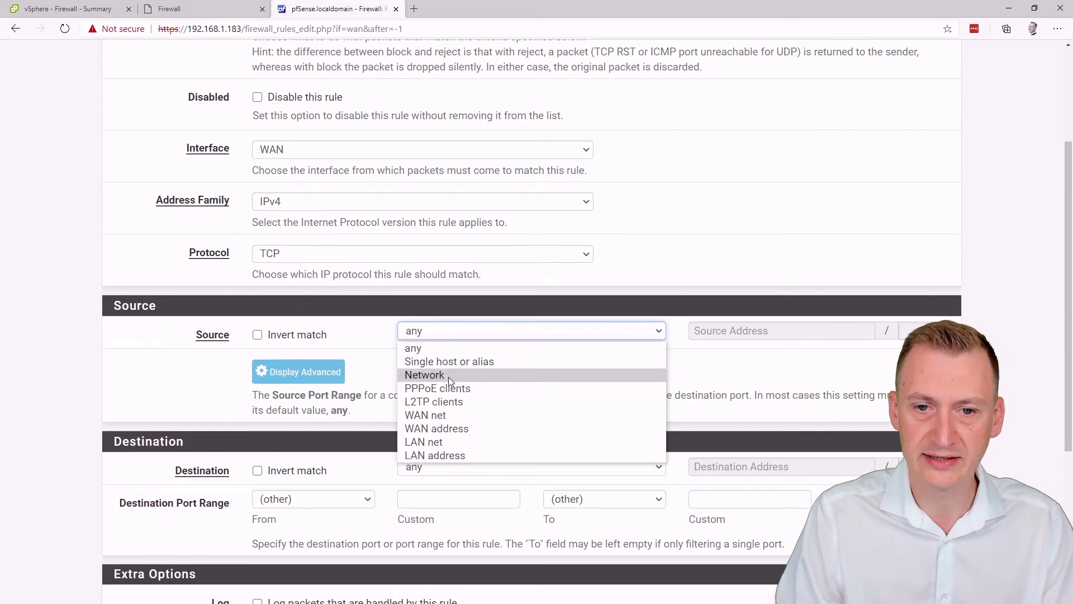
click(443, 320)
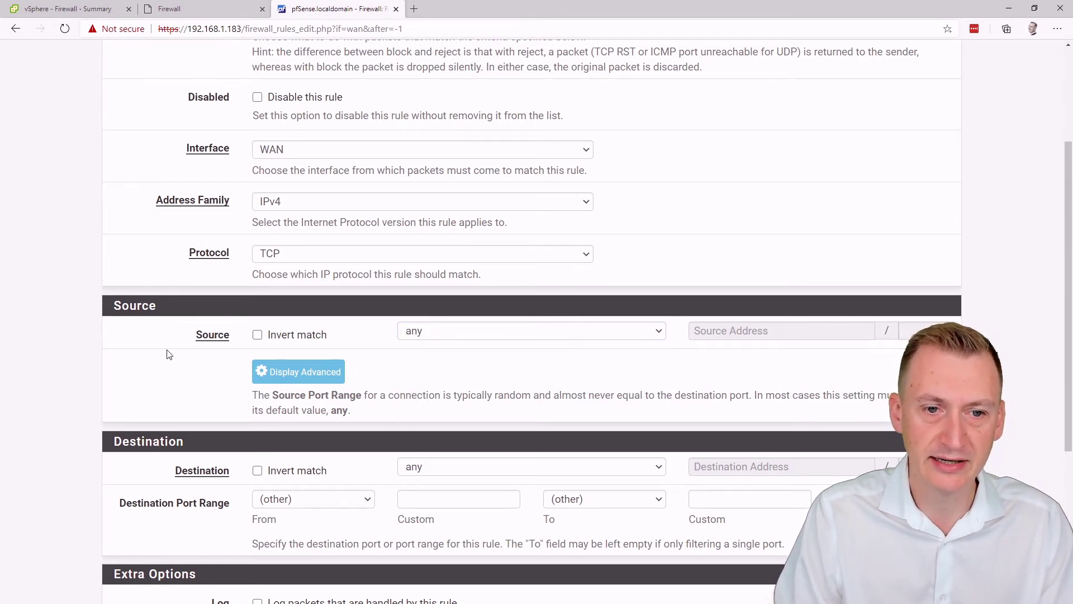
scroll(169, 355, down, 3)
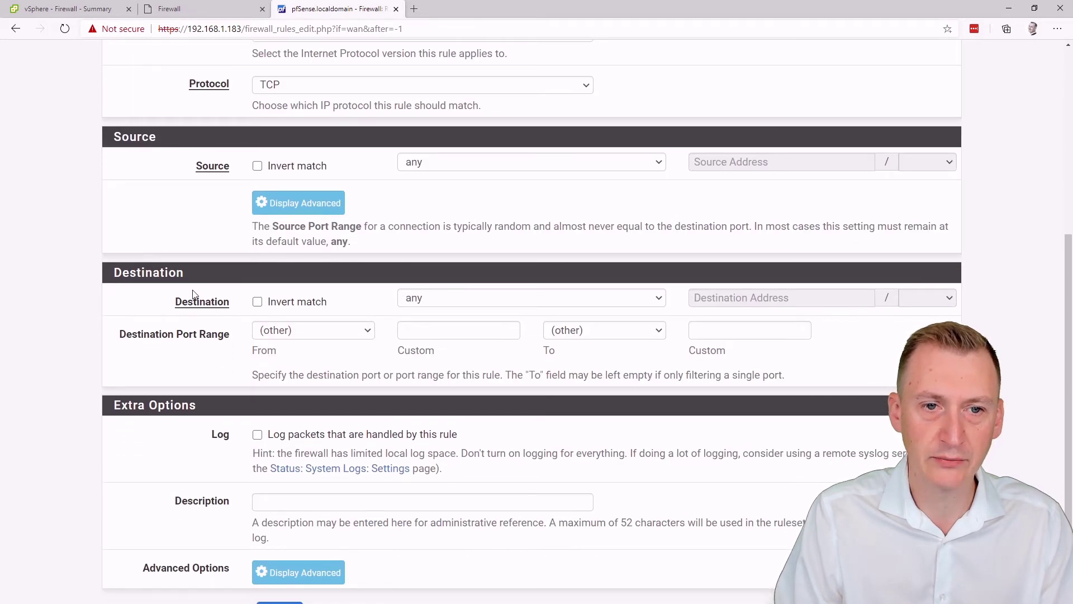
click(434, 301)
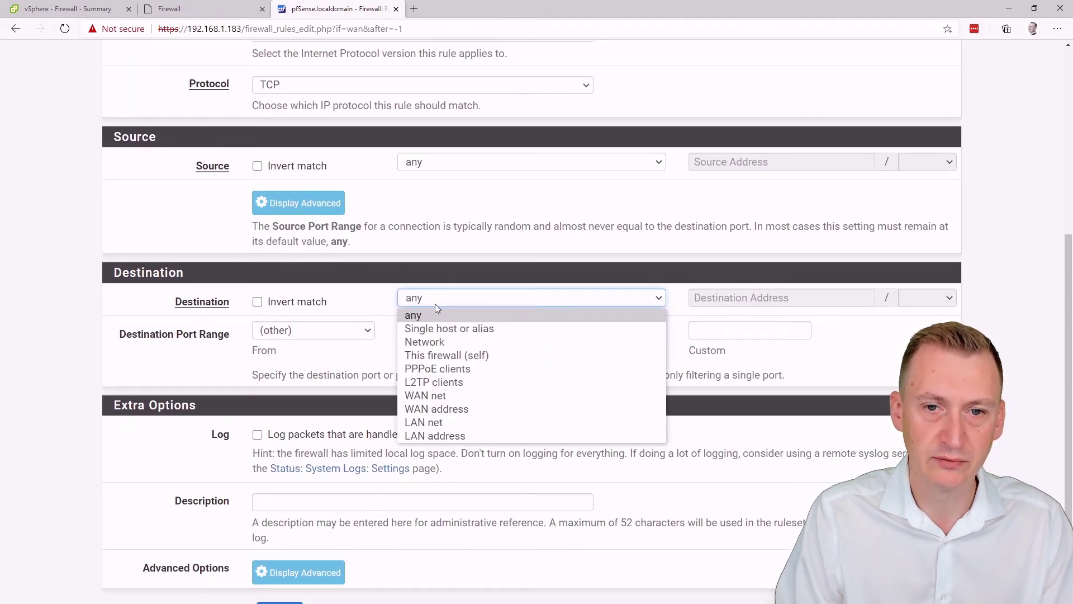
click(452, 355)
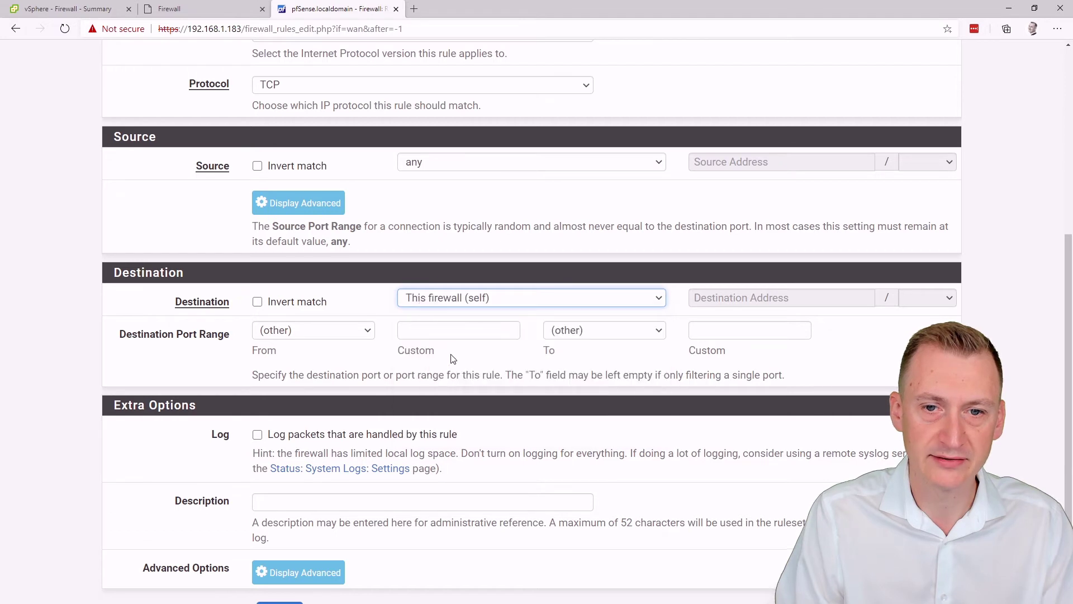
click(321, 336)
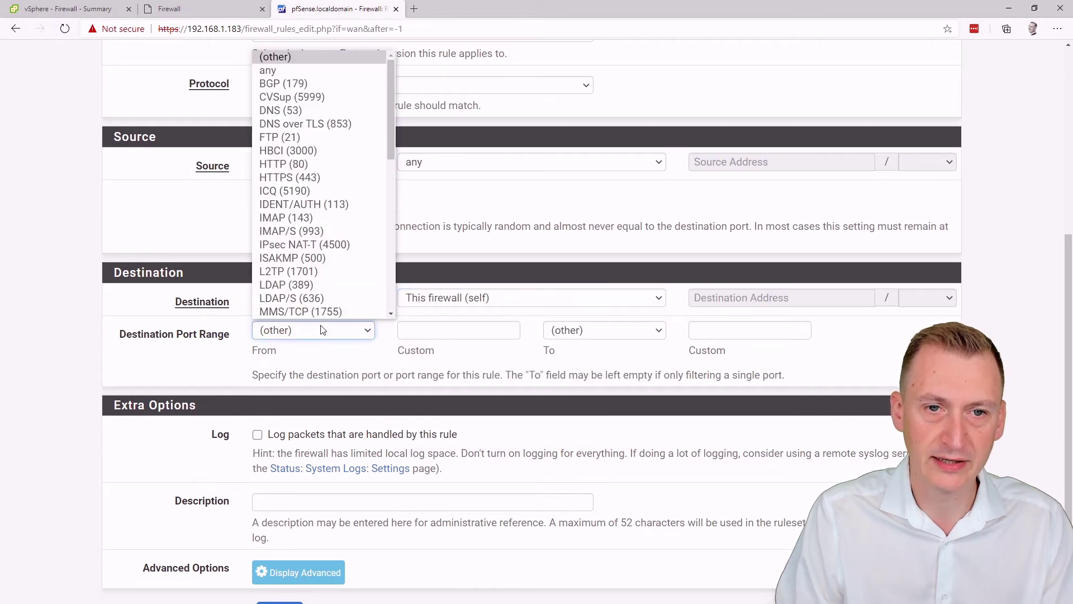
click(294, 177)
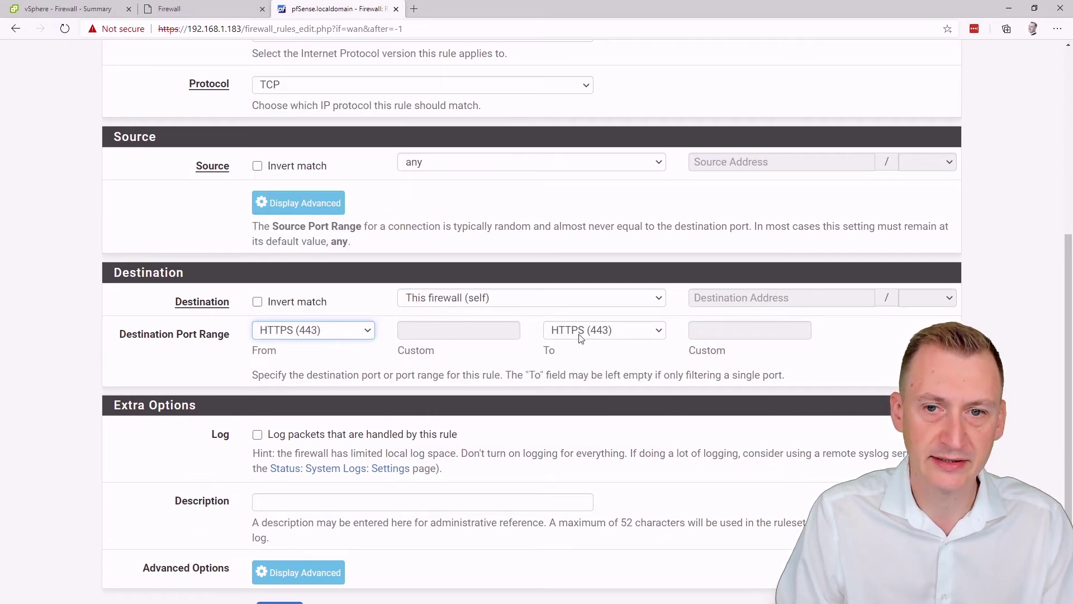
Step: Describe the rule 'Allow webgui from WAN interface' and save it
click(171, 375)
scroll(171, 374, down, 3)
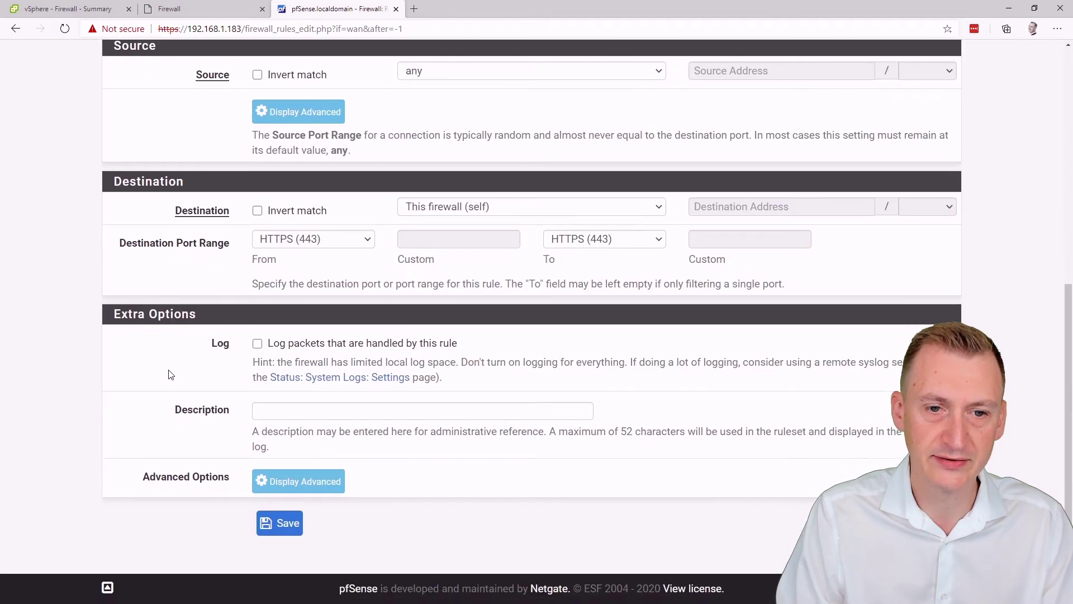
click(300, 414)
text(A)
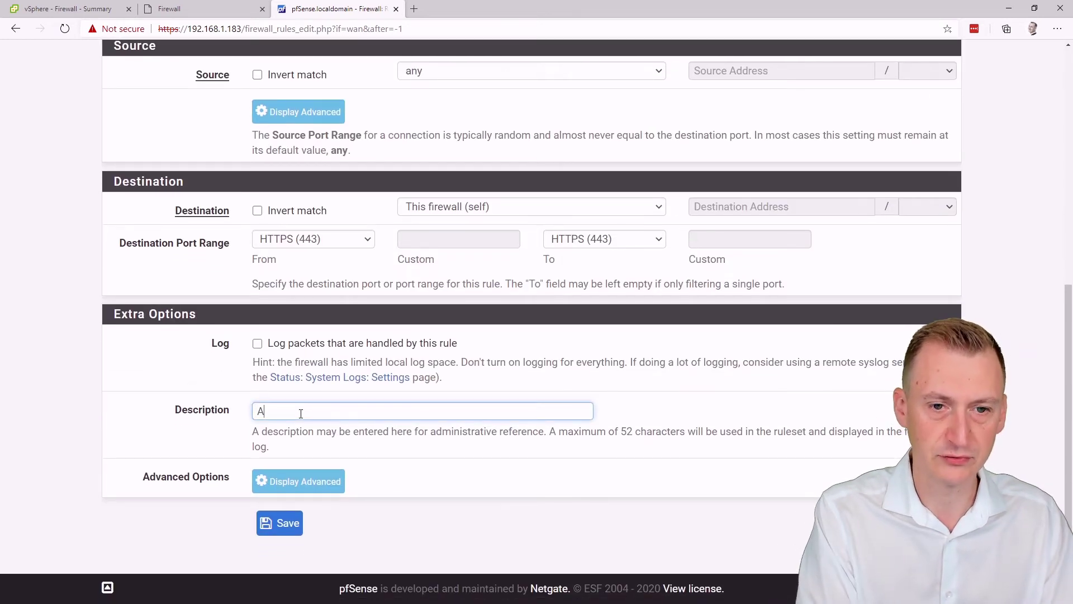
text(llow webgu)
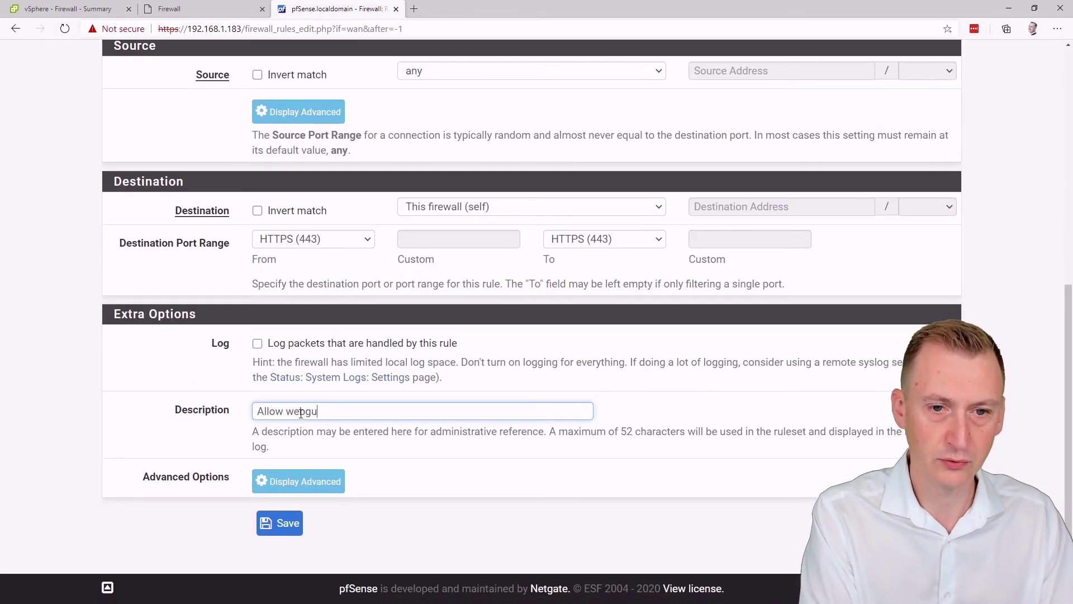
text(i from )
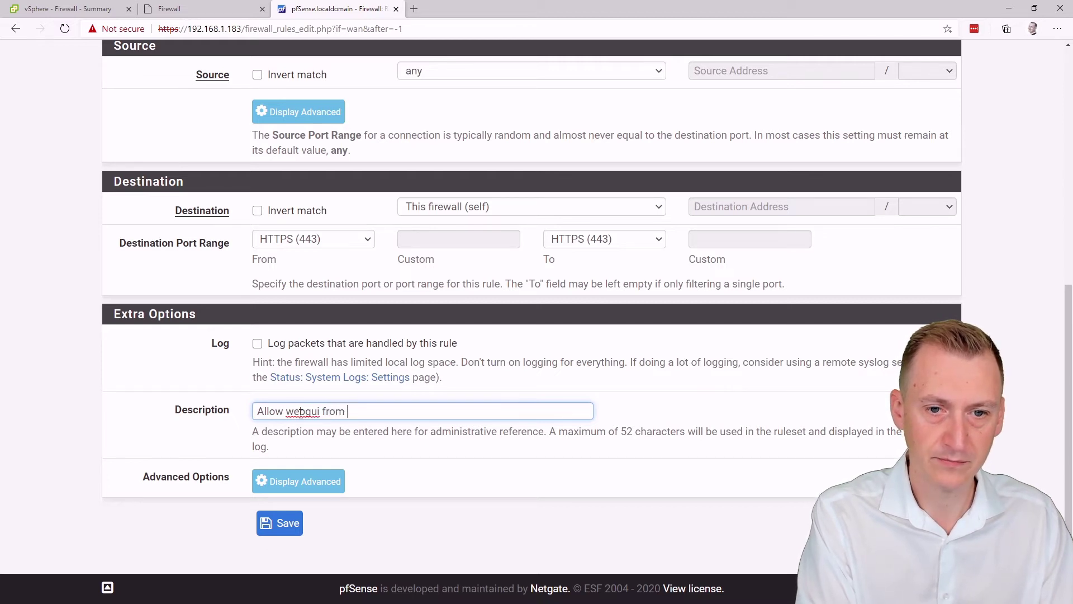
text(WAN interfac)
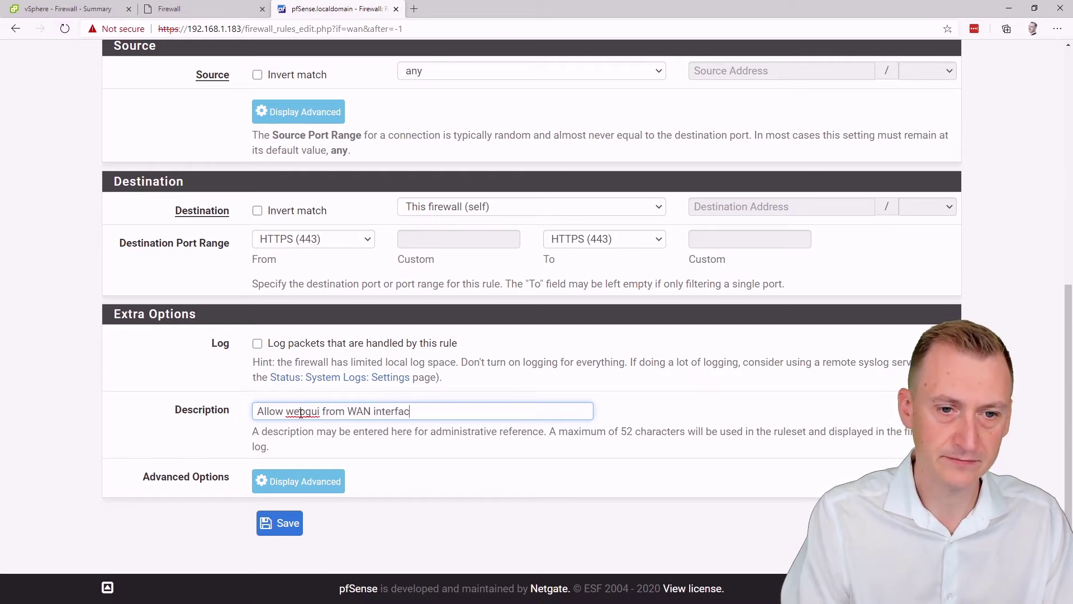
text(e)
click(280, 523)
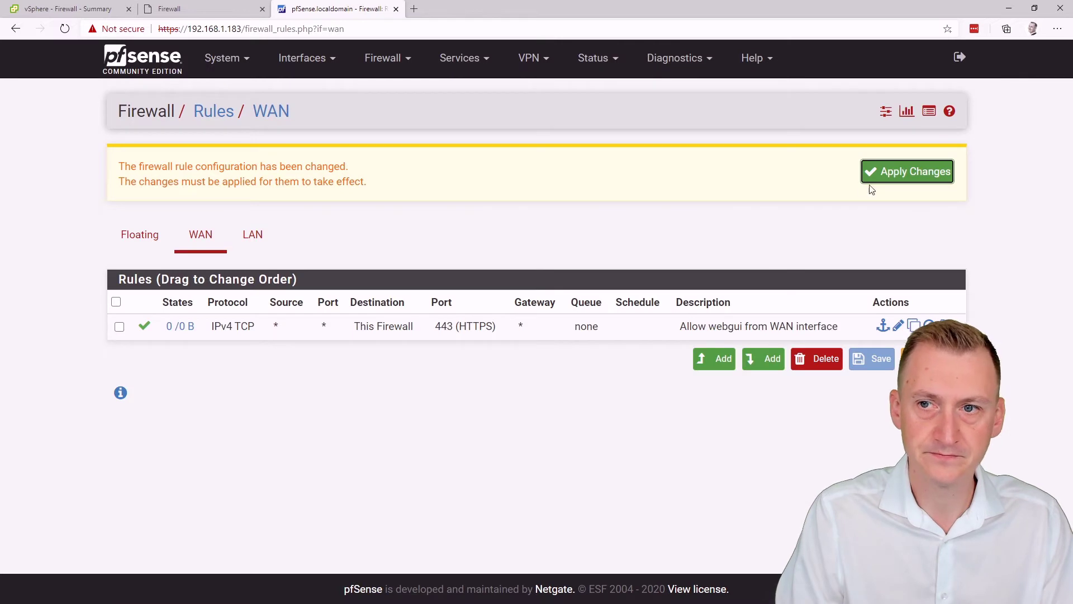
Step: Apply the pending firewall rule changes
click(887, 179)
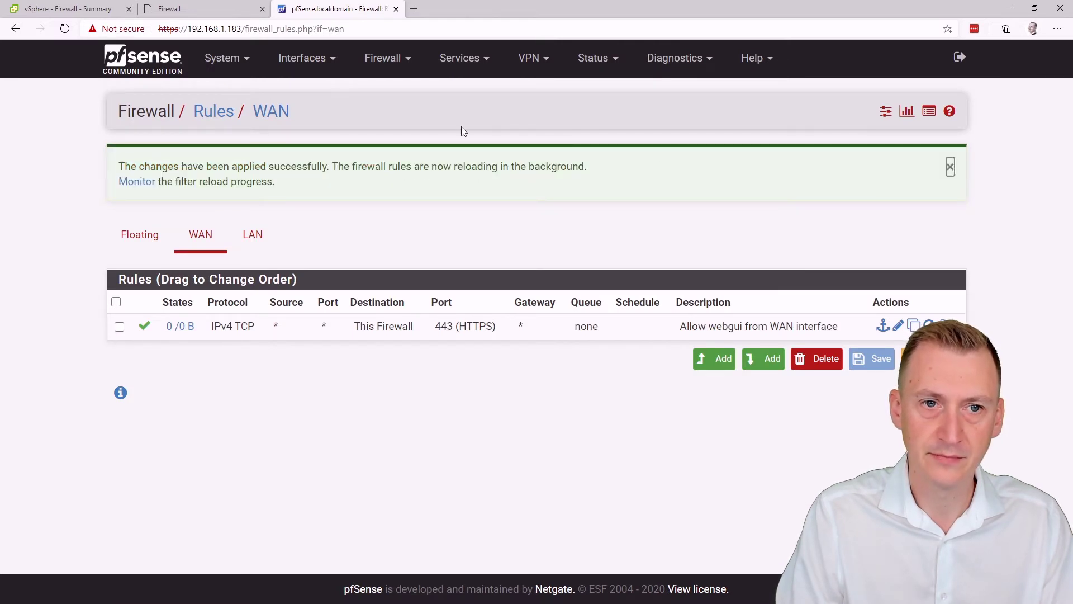
triple_click(351, 184)
click(351, 188)
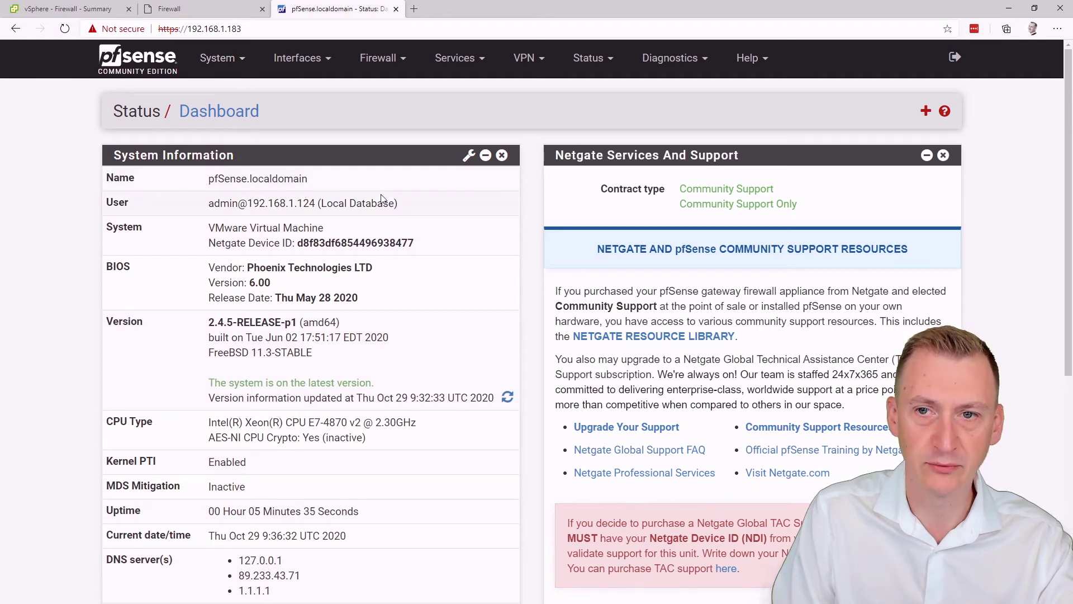
scroll(378, 231, down, 5)
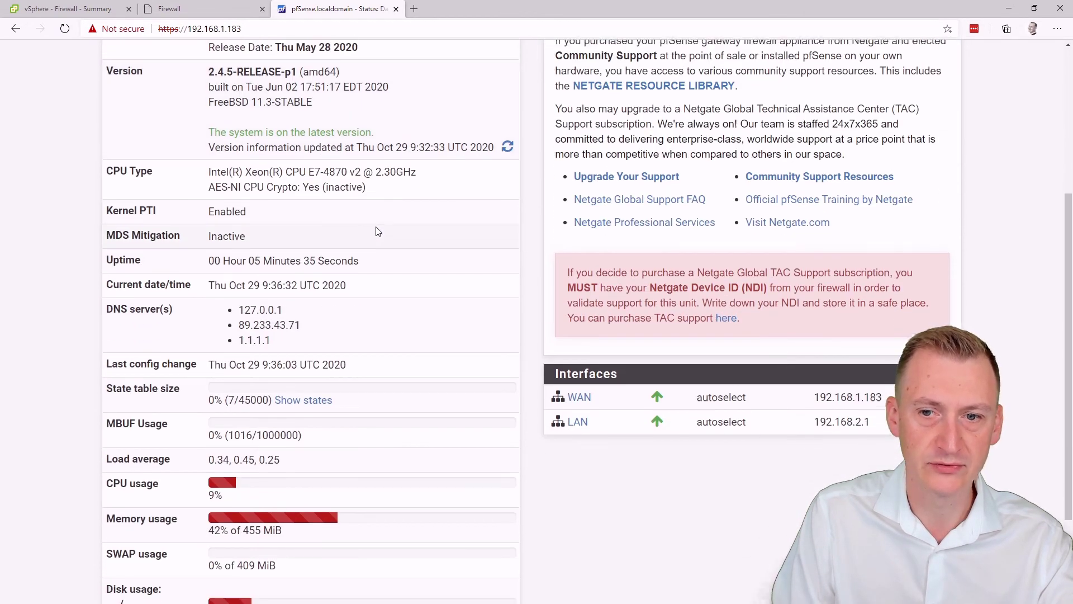
scroll(378, 231, up, 5)
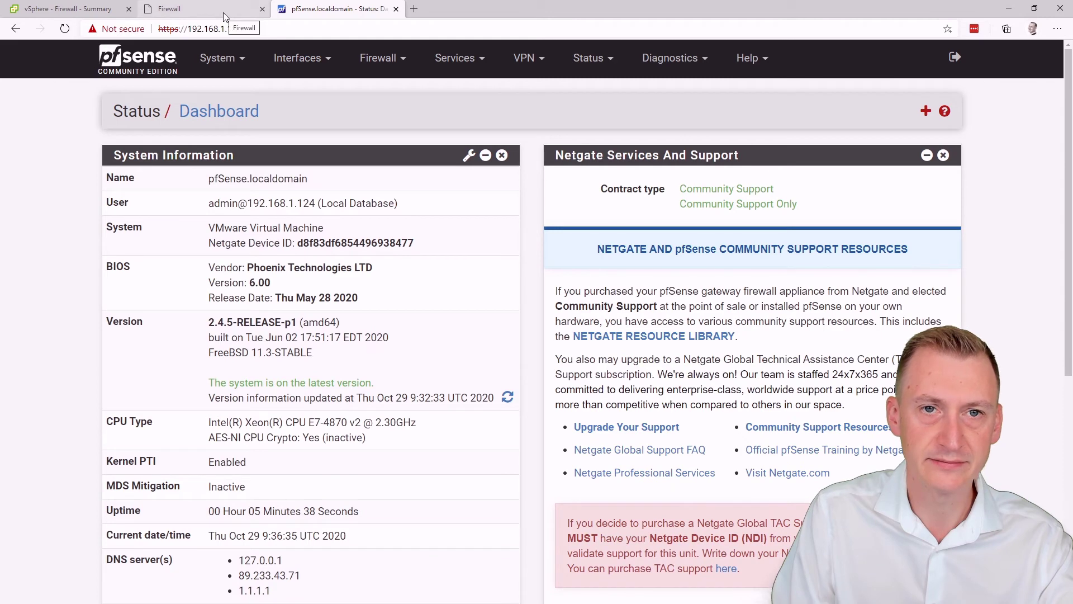
Step: Visit Firewall > Aliases, return to the Dashboard, then go back to the Firewall VM console
click(377, 59)
click(379, 92)
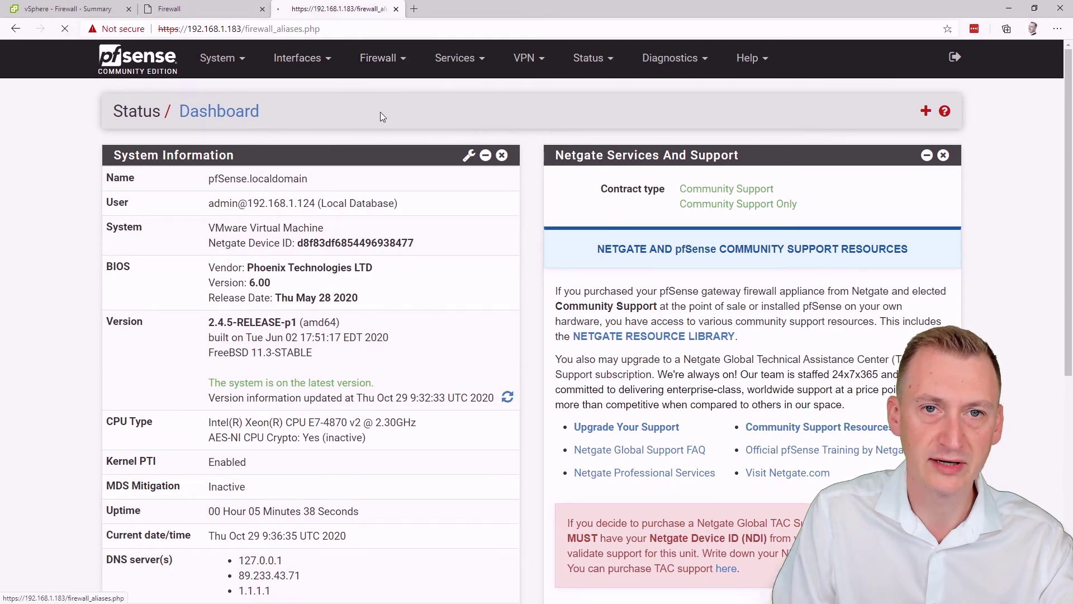
click(148, 61)
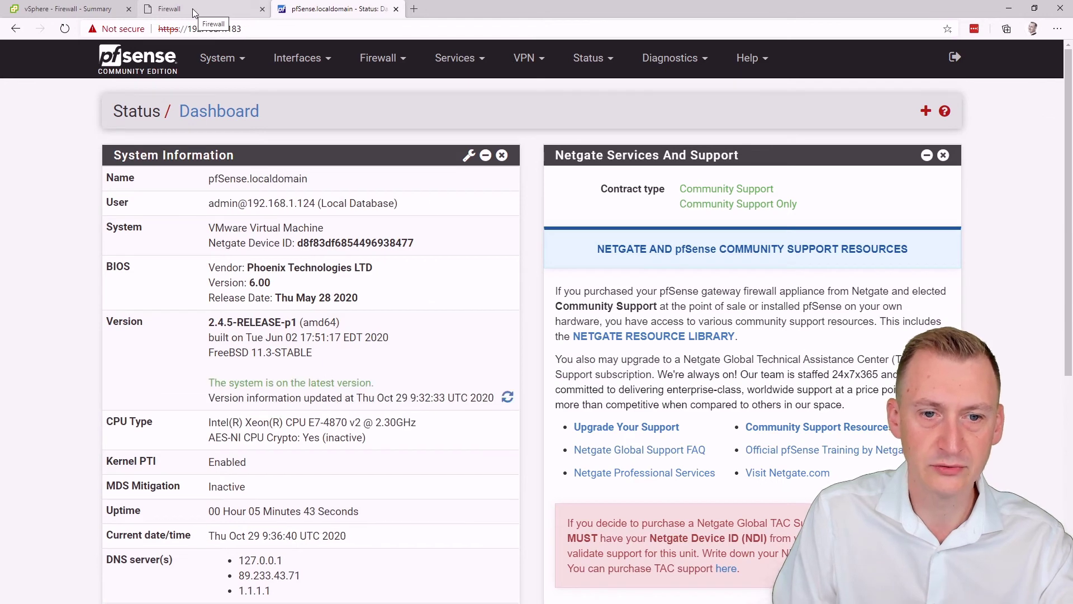
click(192, 9)
Step: Rerun the recalled pfctl command as 'pfctl -e' in the Firewall console to re-enable pf
key(Up)
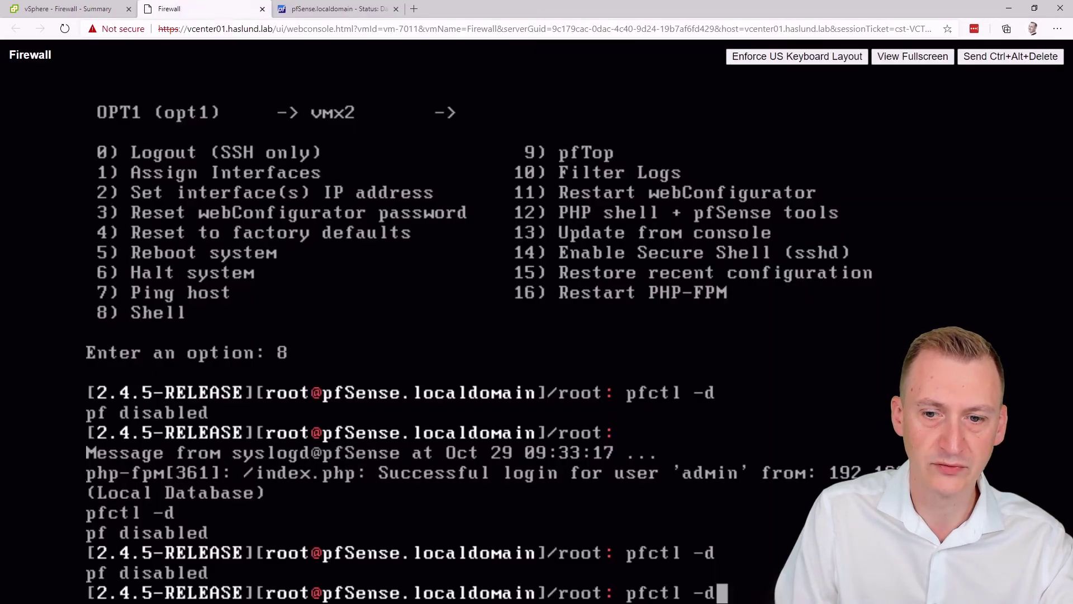
key(BackSpace)
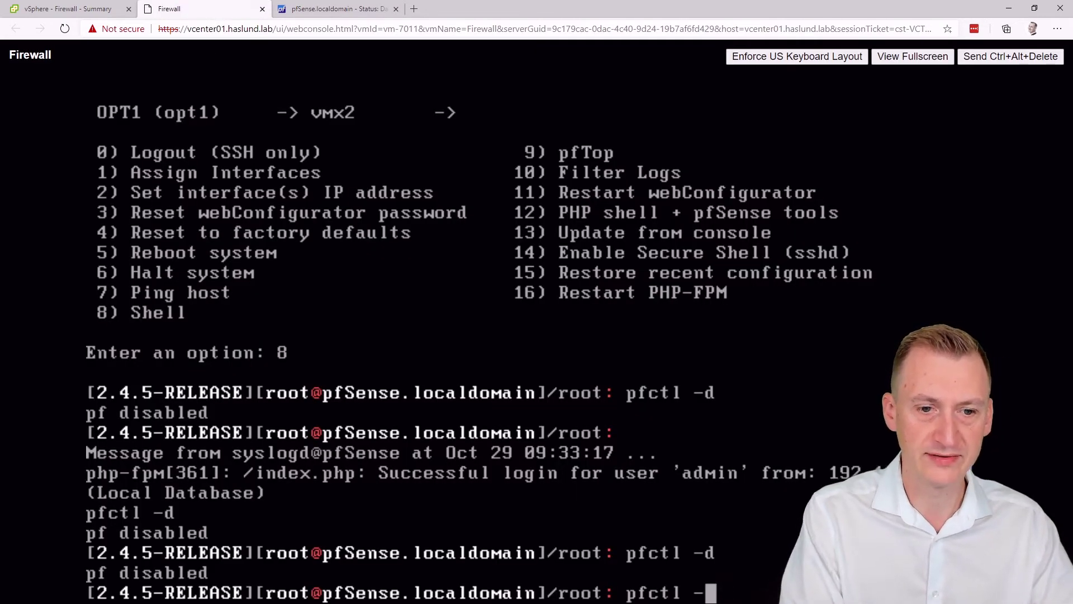
text(e)
key(Return)
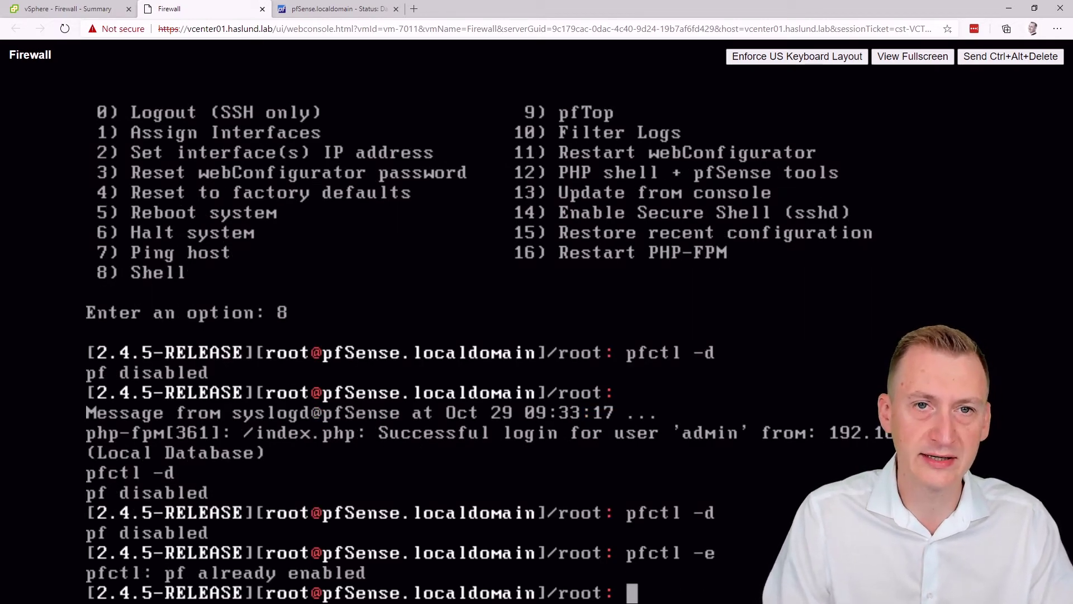
Step: Rename the LAN interface's description to 'Production'
click(330, 8)
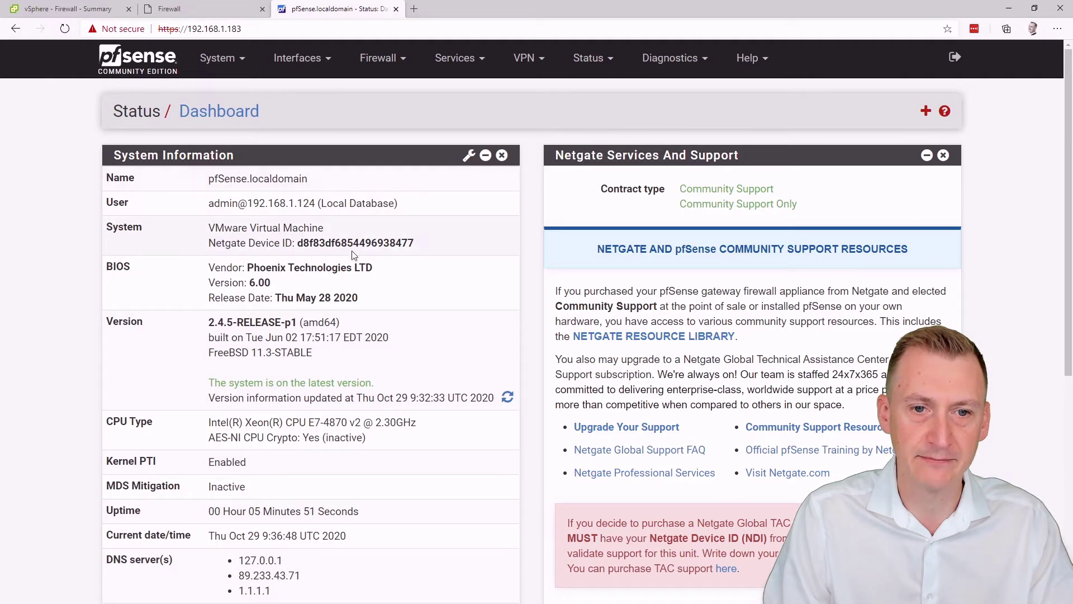
click(320, 60)
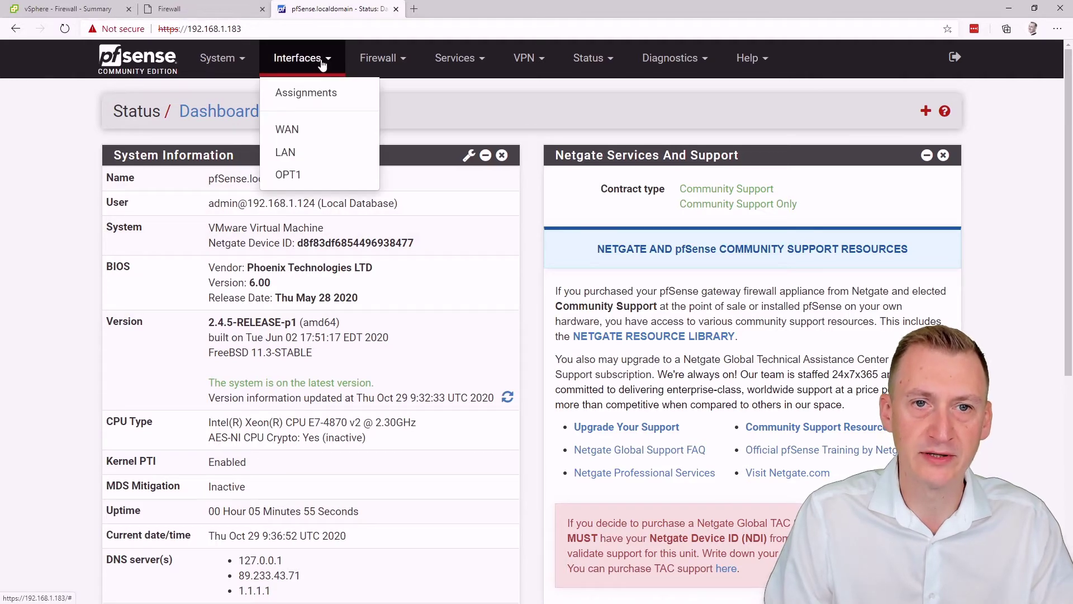
click(305, 155)
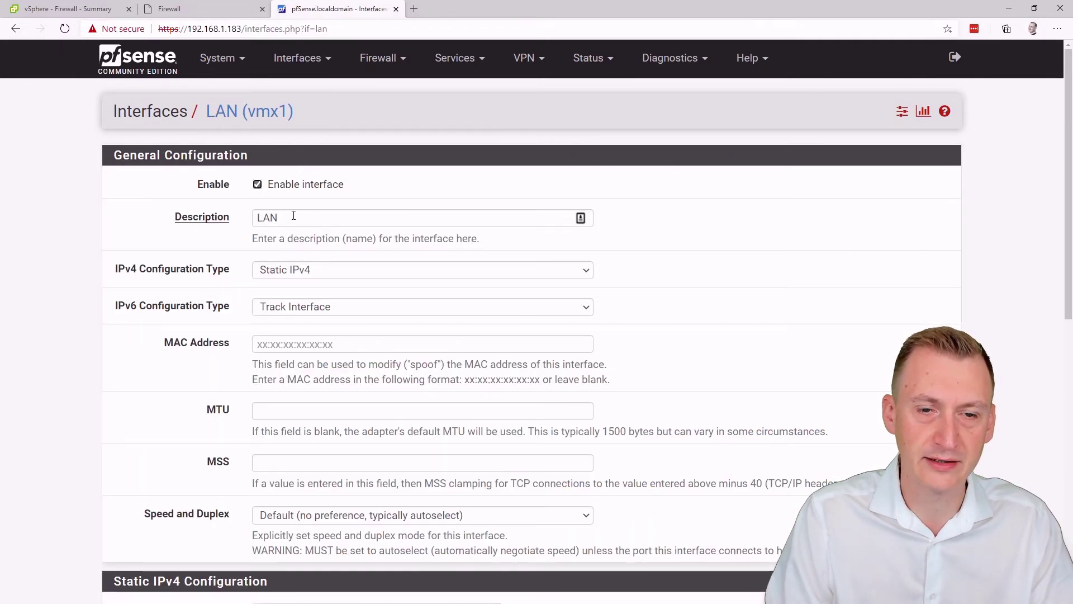
double_click(312, 218)
text(Prod)
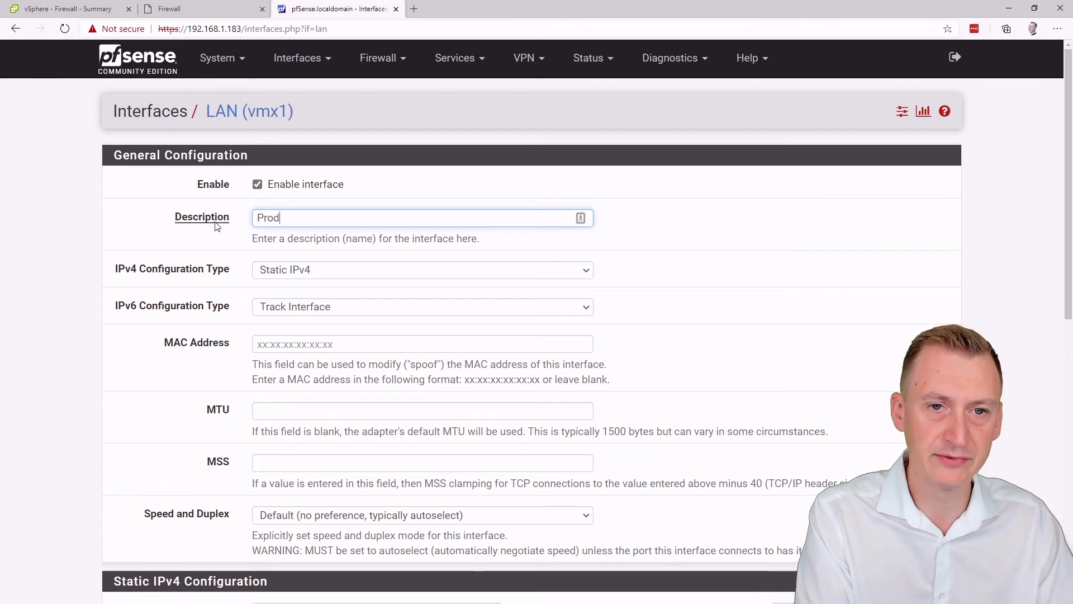
text(uction)
click(153, 249)
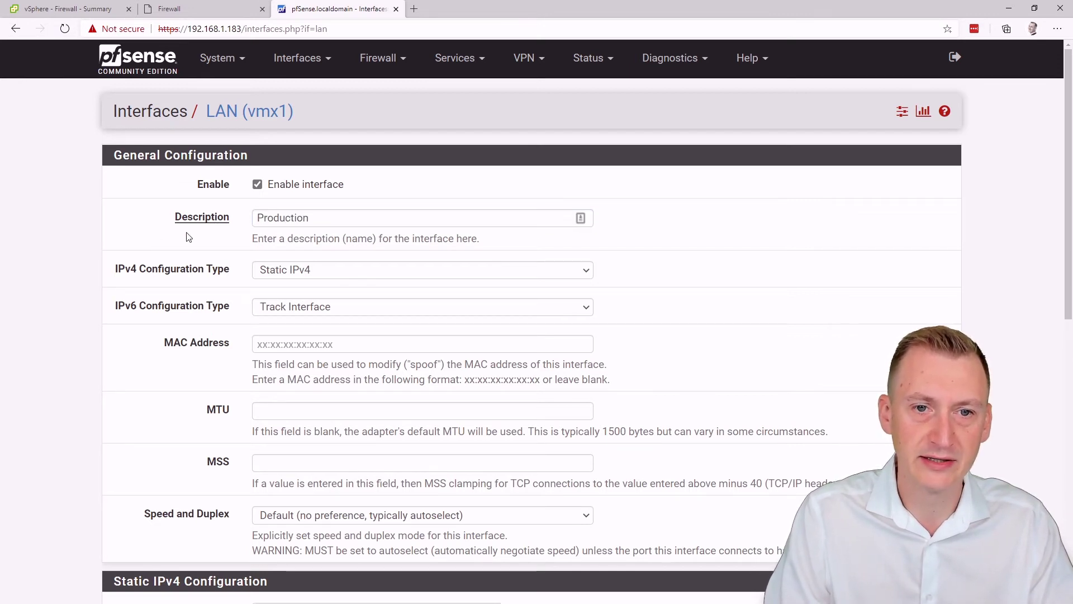
Step: Save the Production interface settings and apply the changes
scroll(125, 350, down, 5)
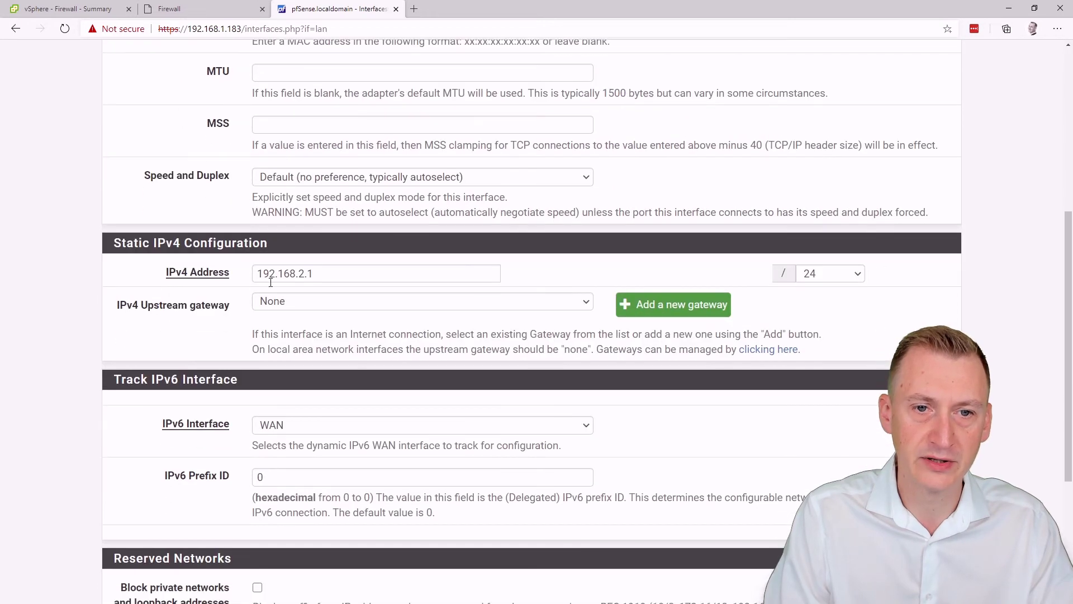
scroll(203, 334, down, 4)
click(272, 534)
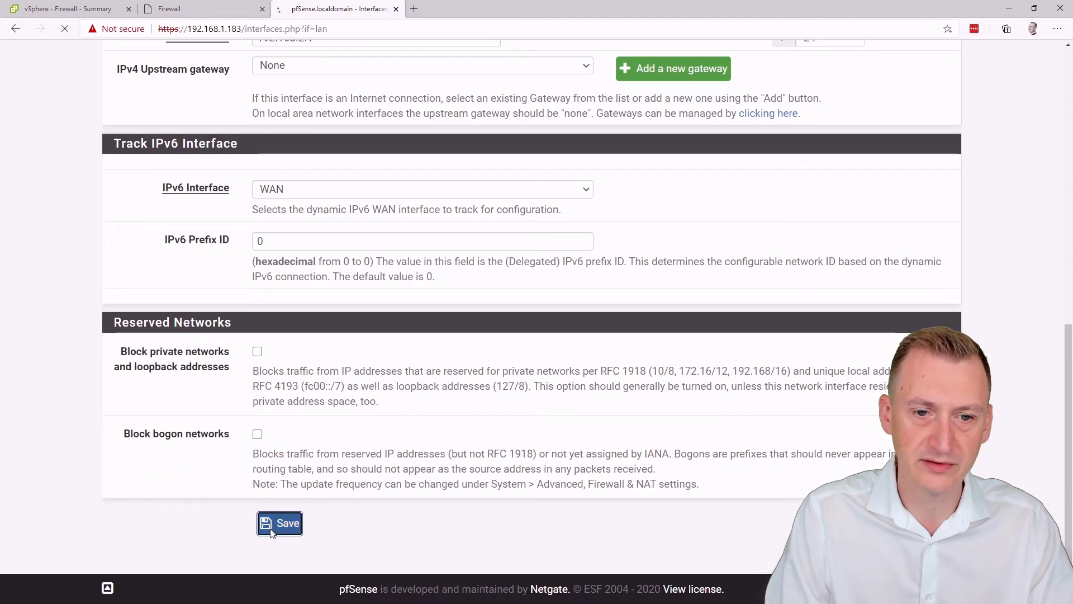
click(880, 176)
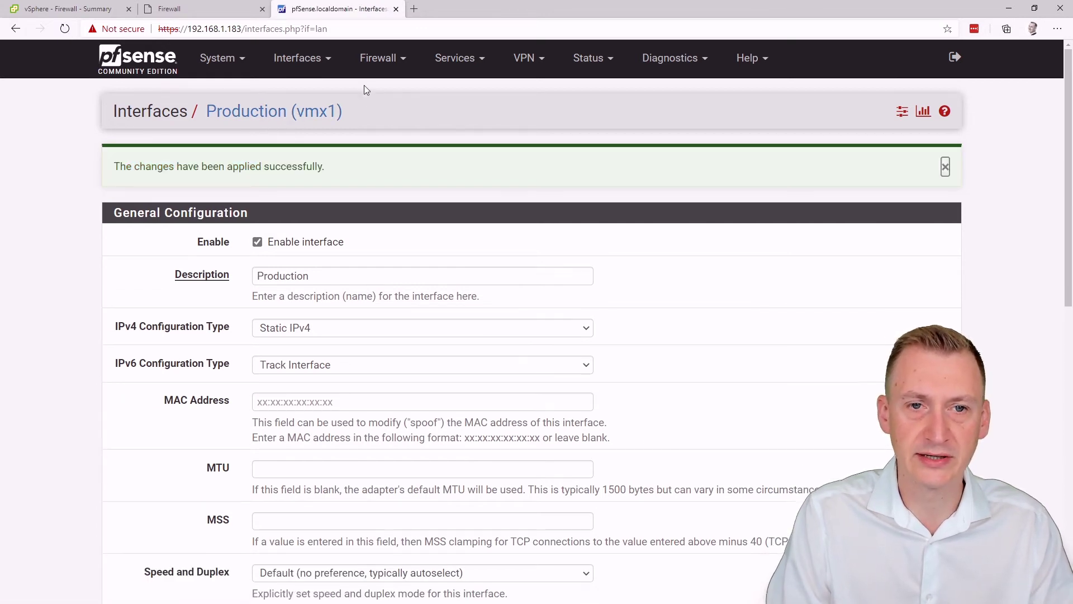
click(297, 57)
Step: Enable OPT1, describe it as 'Disaster Recovery', and set IPv4 configuration to Static
click(300, 176)
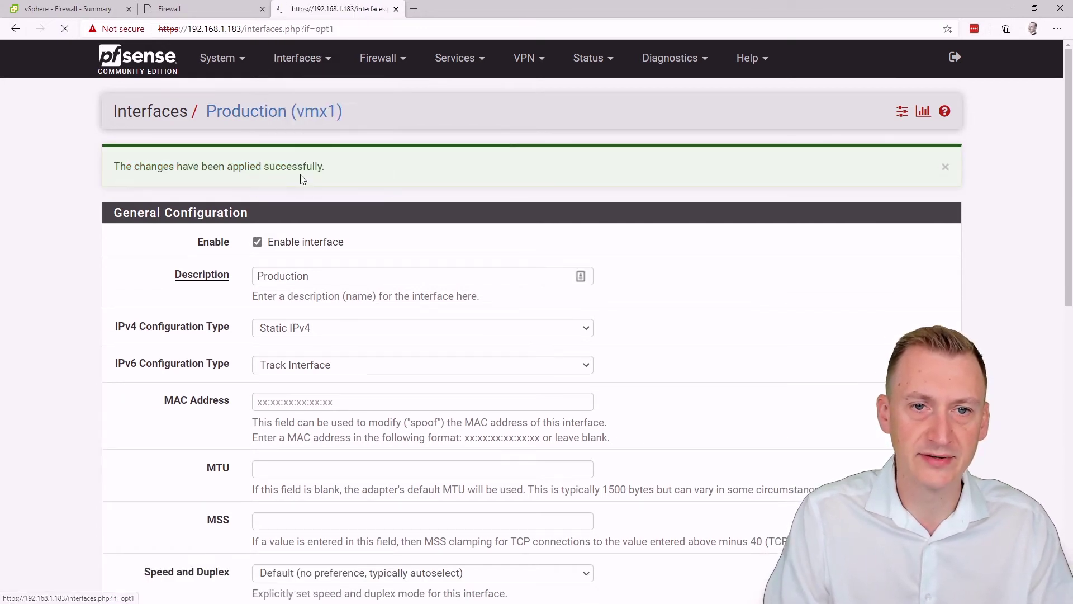
click(216, 220)
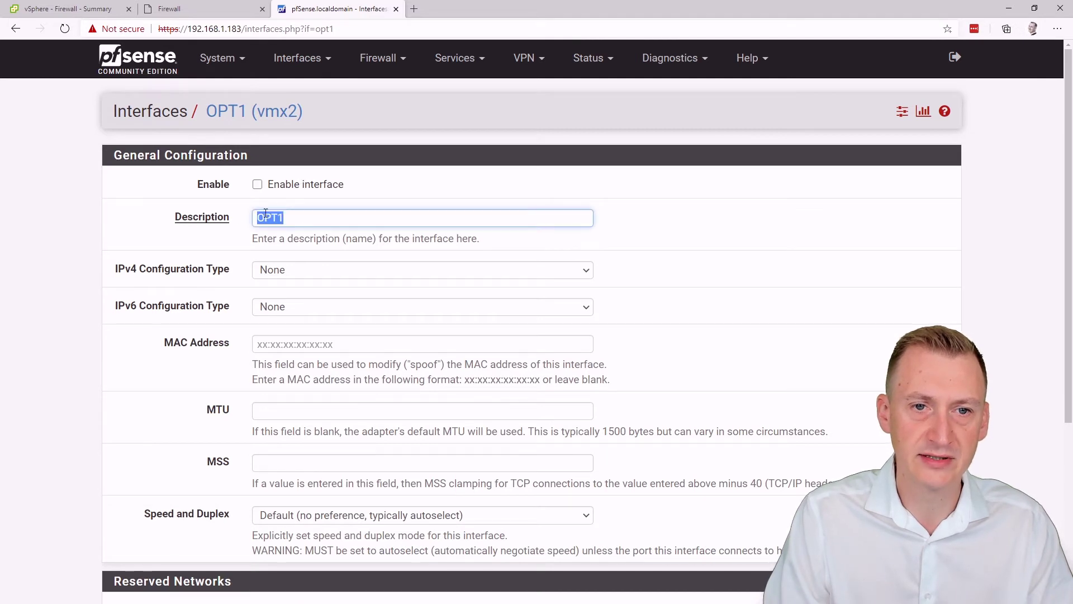
click(257, 184)
click(239, 224)
text(D)
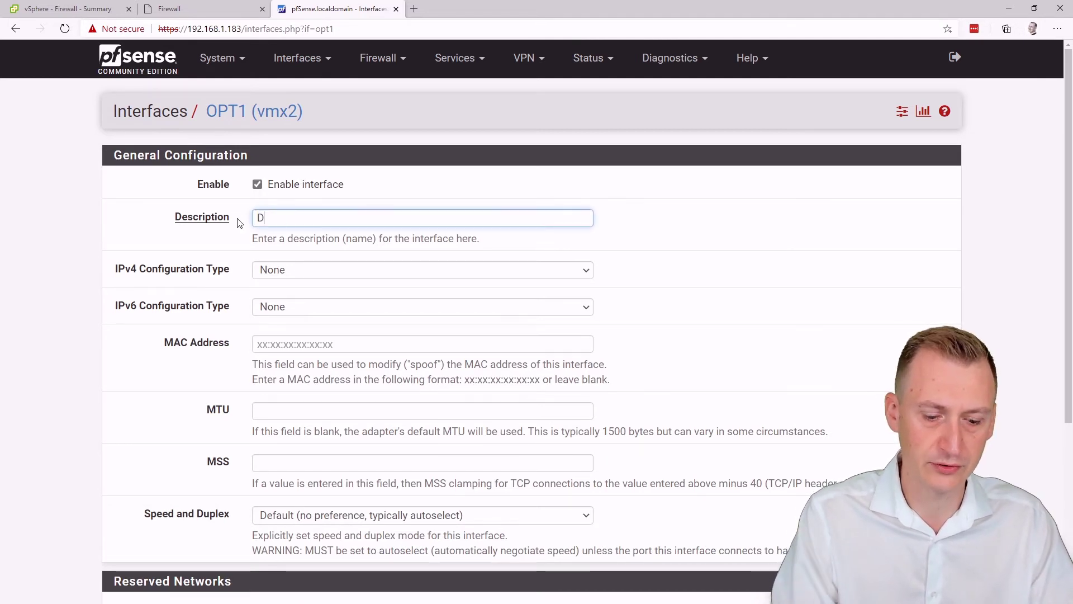
text(isaster Recovery)
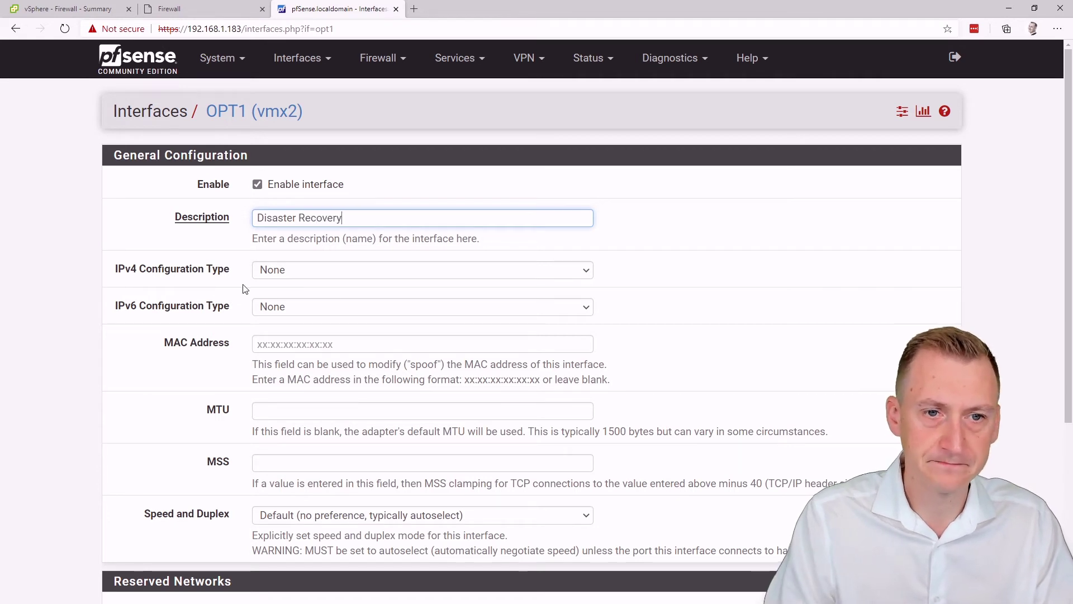
click(292, 274)
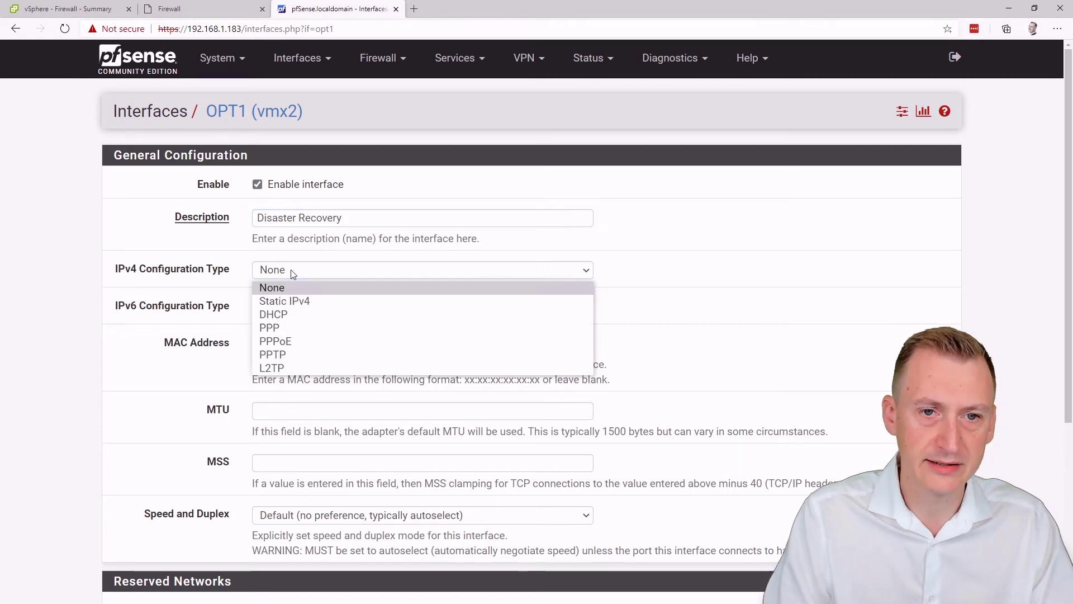
click(302, 302)
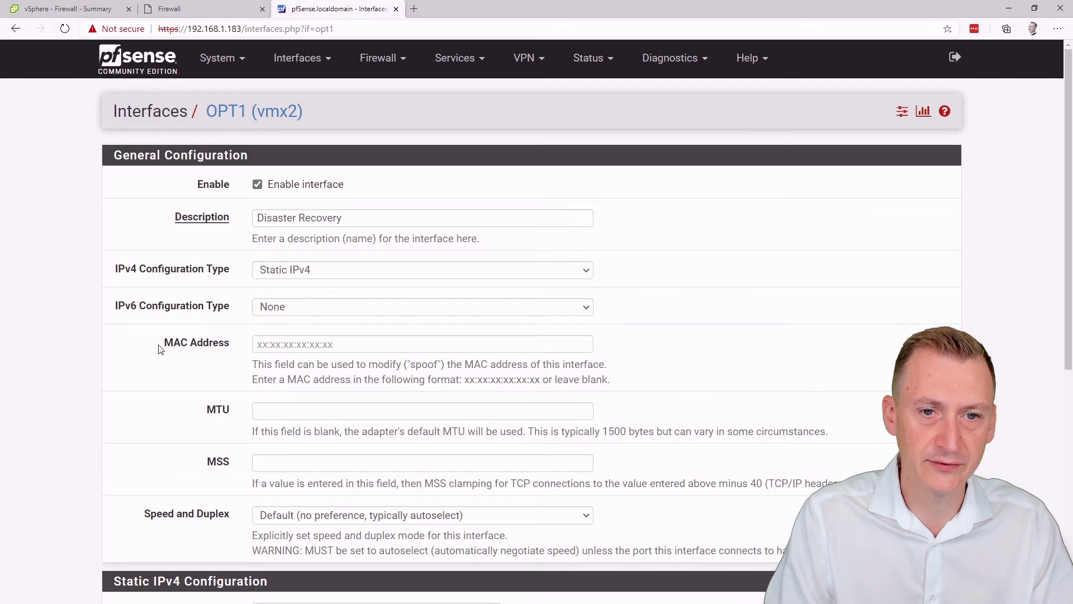
Step: Give OPT1 the static address 192.168.3.1 with a /24 mask and save
scroll(161, 351, down, 3)
scroll(158, 336, down, 2)
click(304, 356)
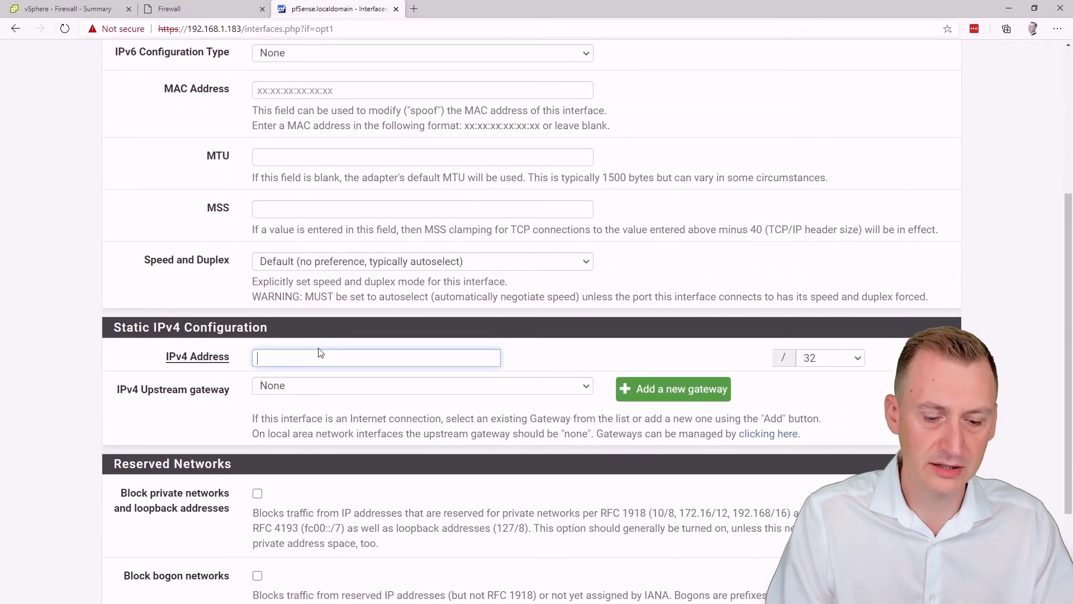
text(192.168.3.1)
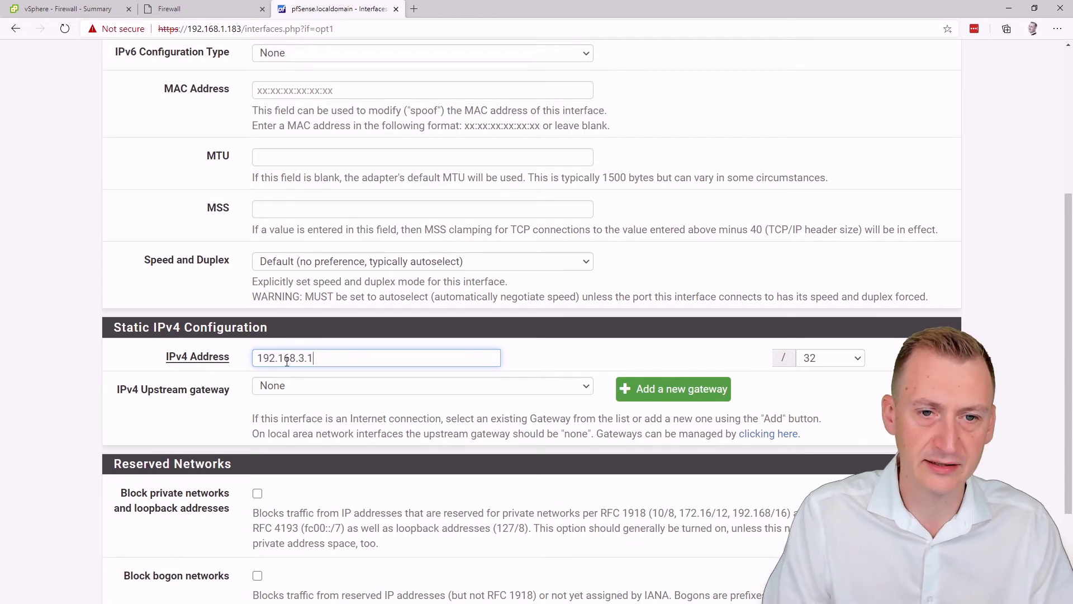
drag(299, 364, 303, 360)
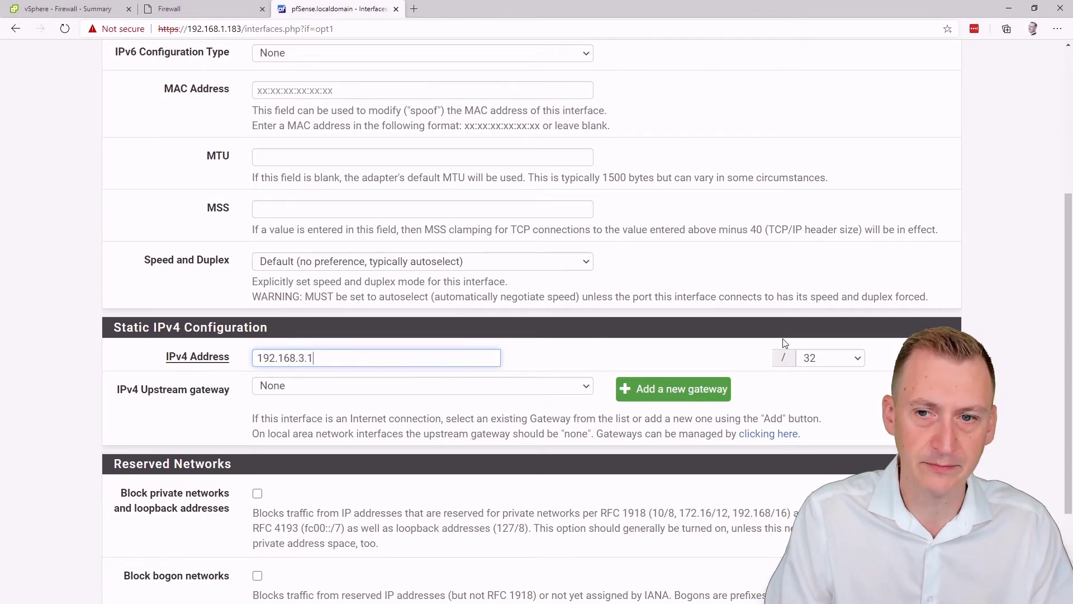
click(857, 359)
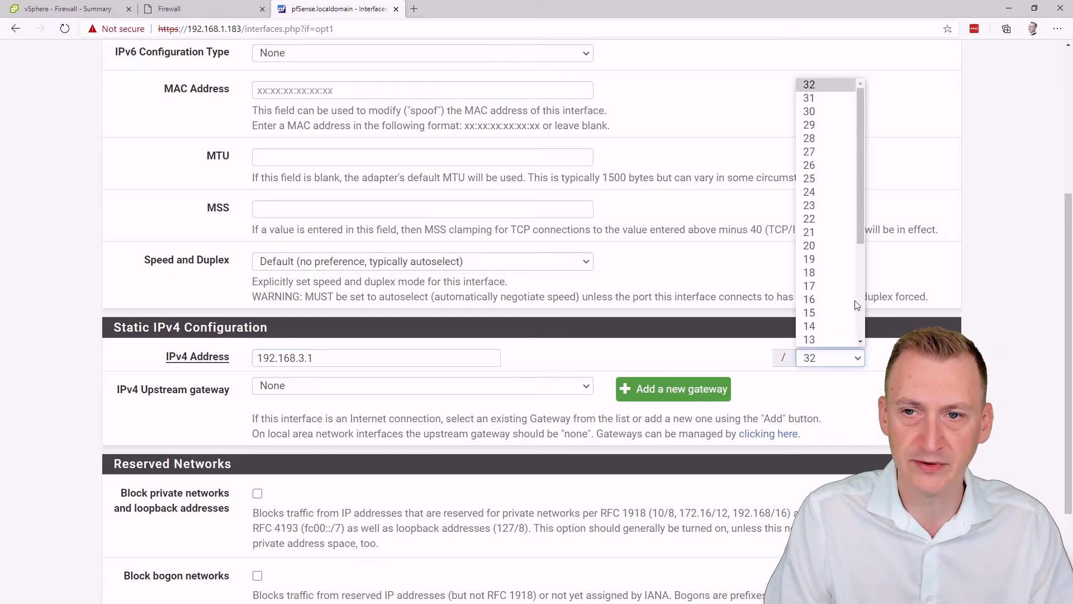
click(817, 193)
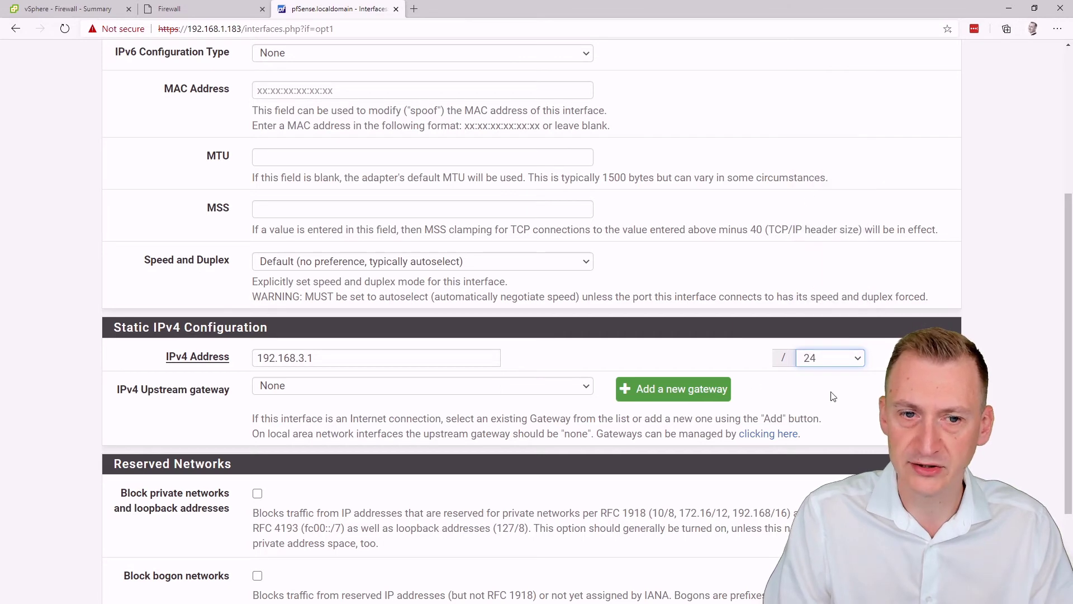
click(328, 420)
scroll(246, 418, down, 3)
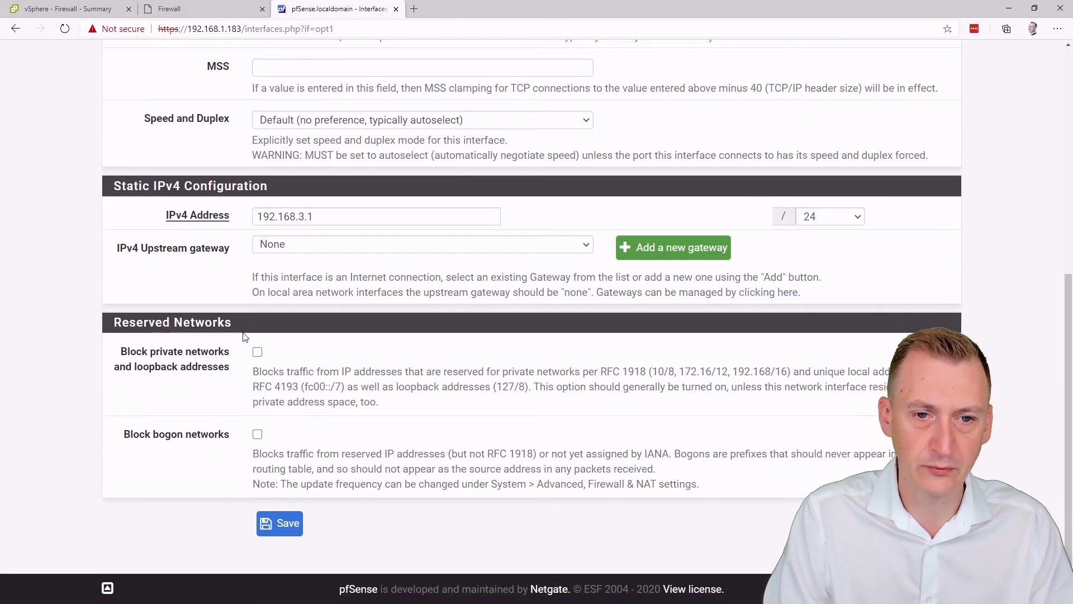
click(290, 524)
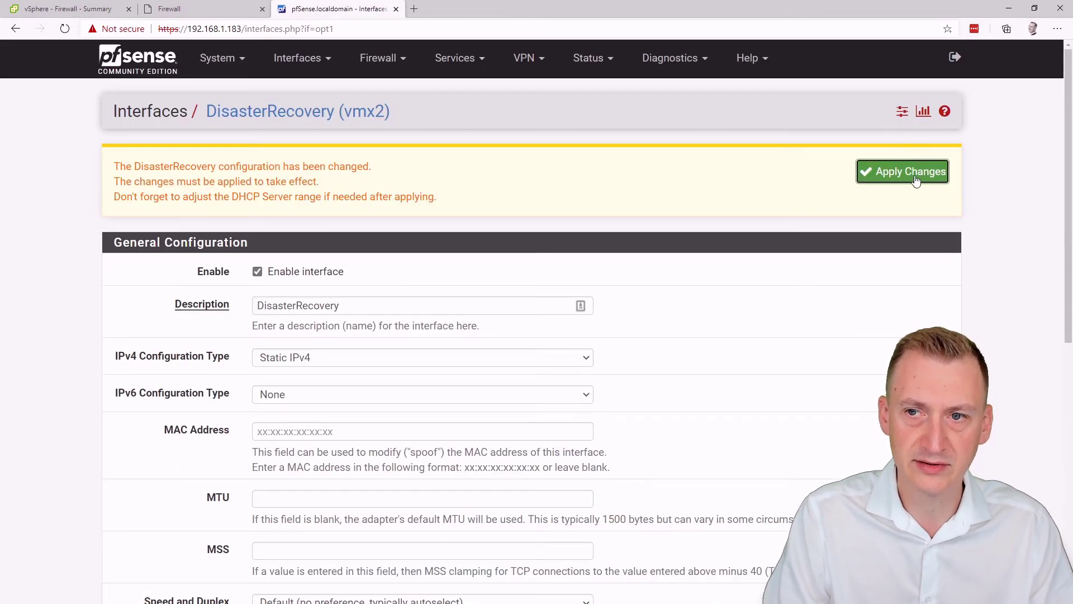
scroll(553, 195, down, 1)
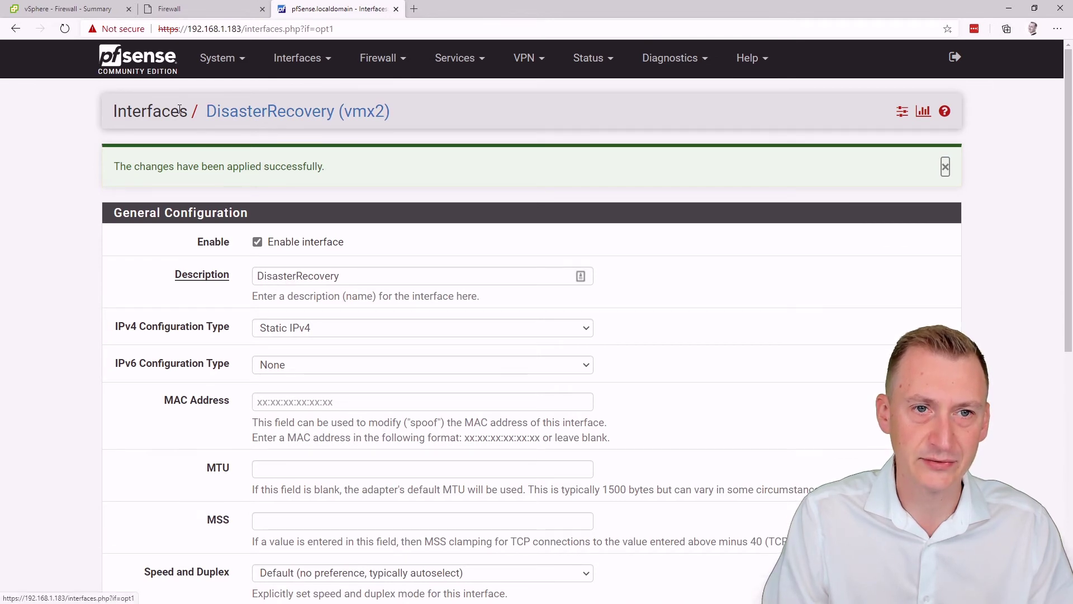
Step: Check the interfaces list for the new DisasterRecovery name
click(297, 57)
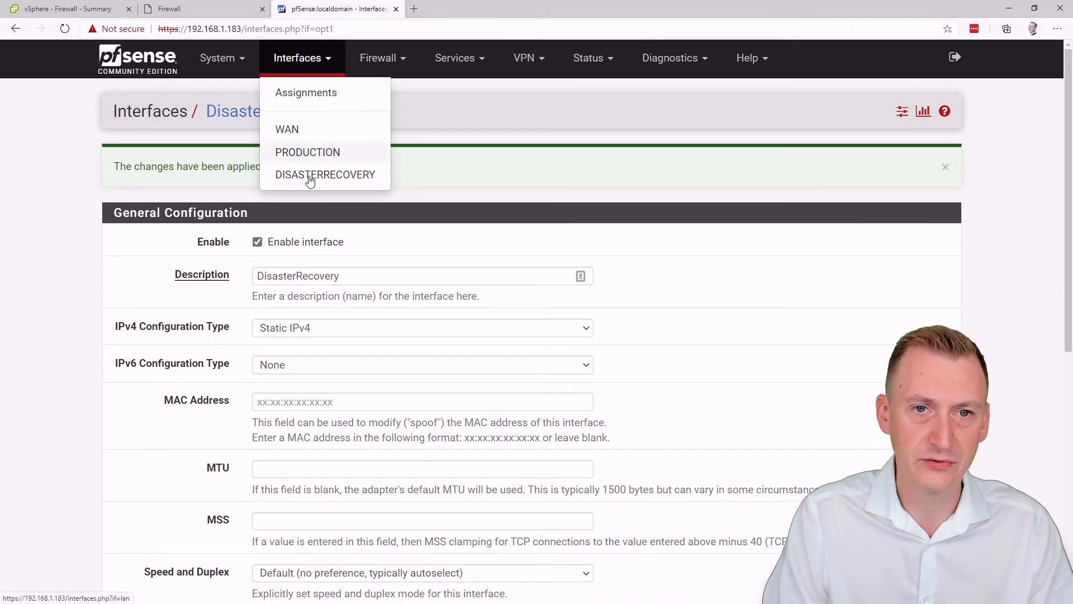
click(206, 195)
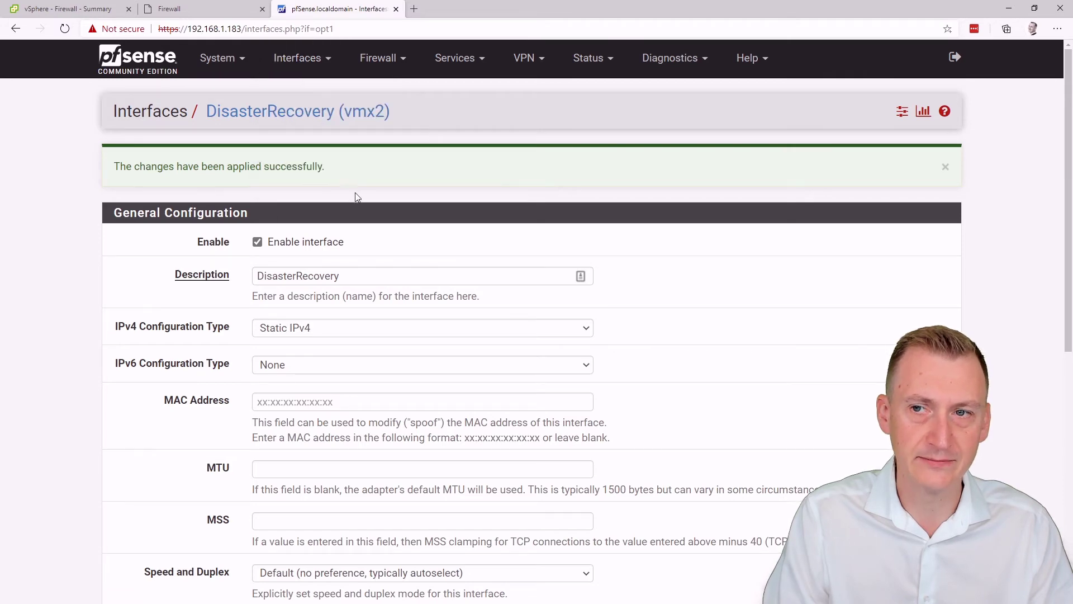
scroll(200, 219, down, 8)
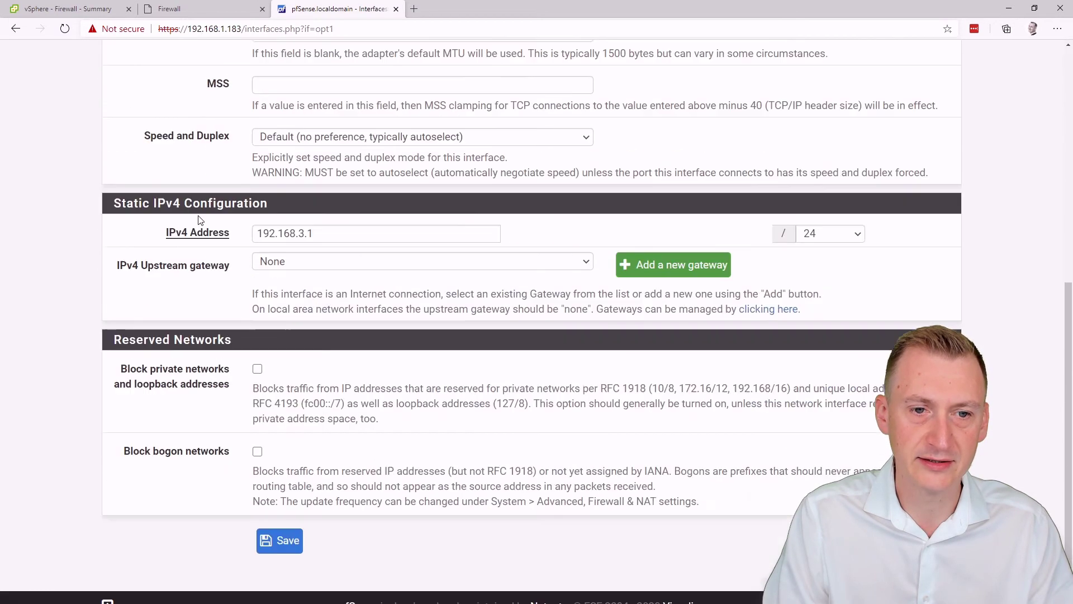
scroll(201, 220, up, 8)
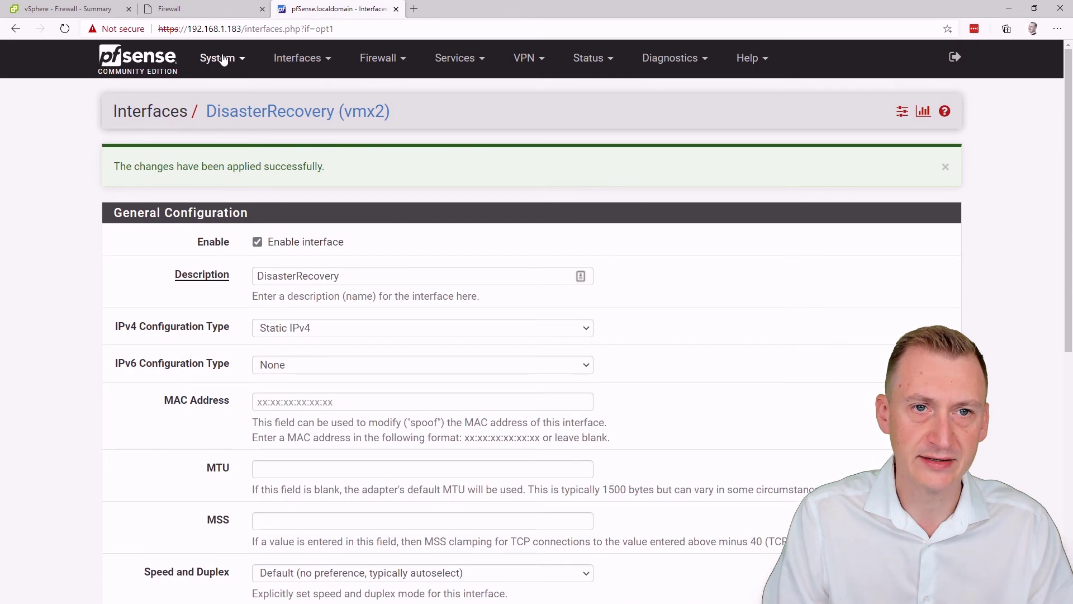
Step: In Firewall > Rules, review PRODUCTION's anti-lockout rule, then view the empty DISASTERRECOVERY tab
click(378, 65)
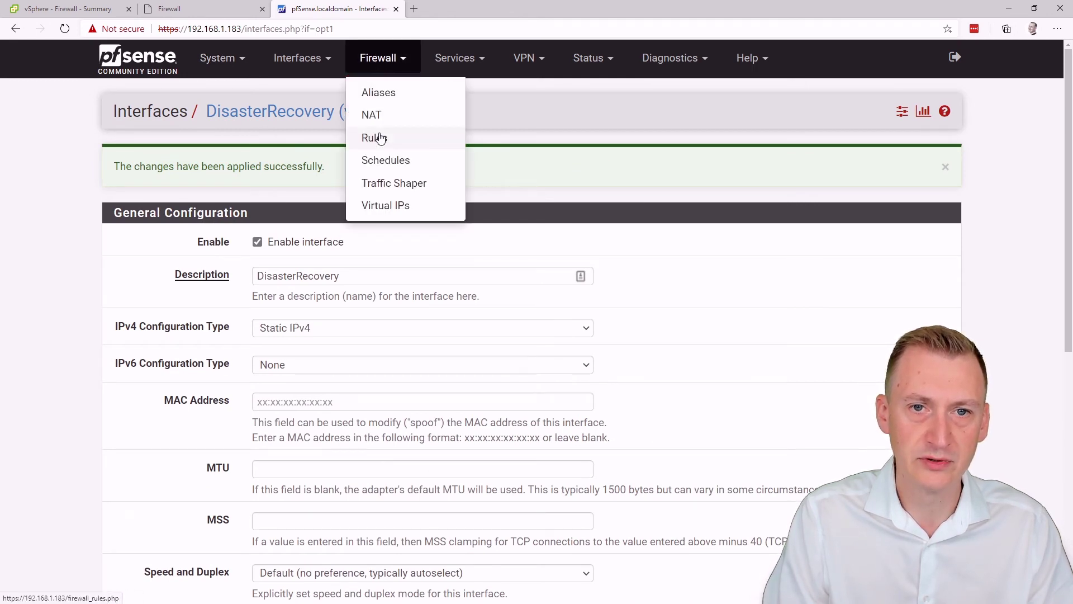
click(378, 138)
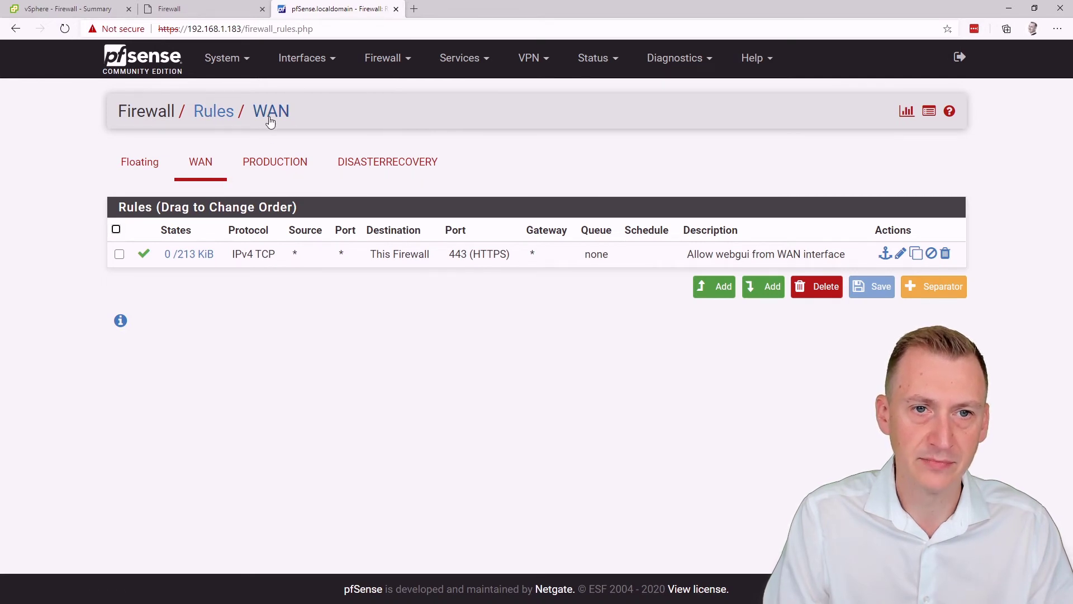
click(259, 168)
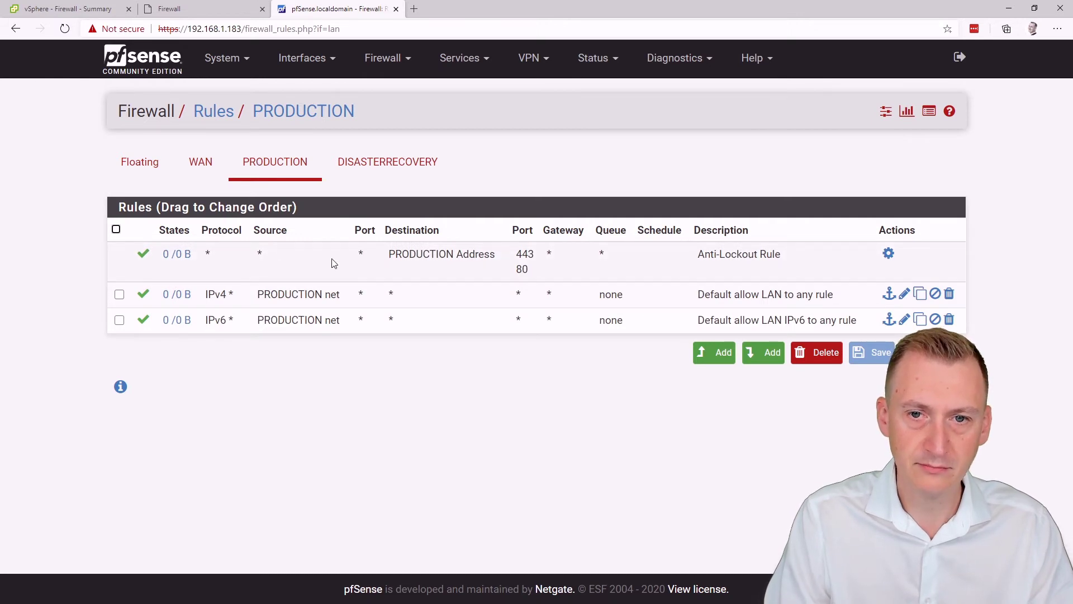
triple_click(528, 269)
click(528, 269)
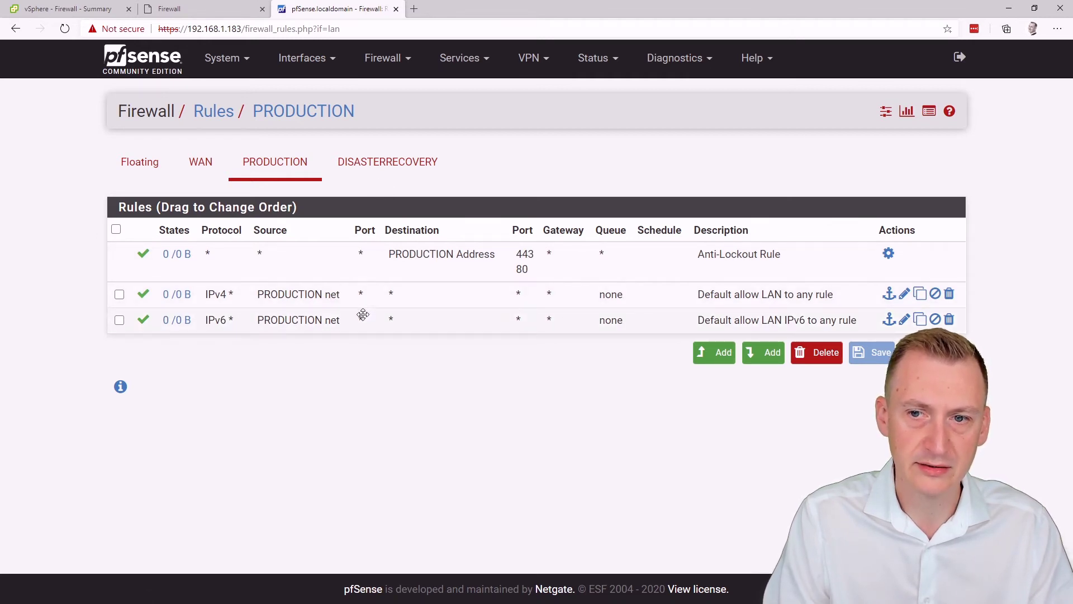
click(384, 171)
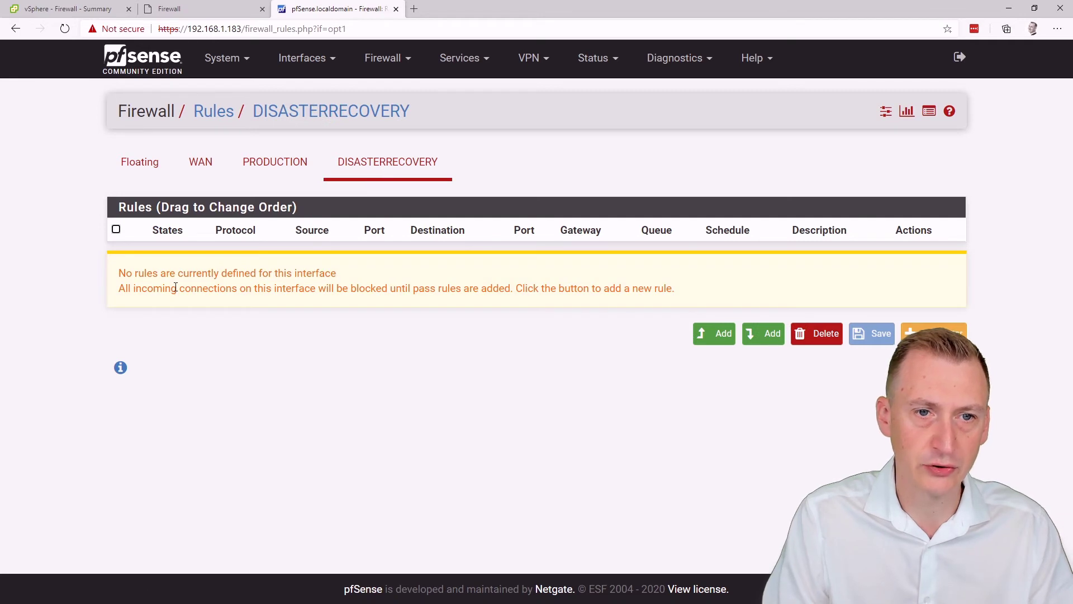
Step: Add a DISASTERRECOVERY pass rule with destination port any, save it, and apply changes
click(716, 334)
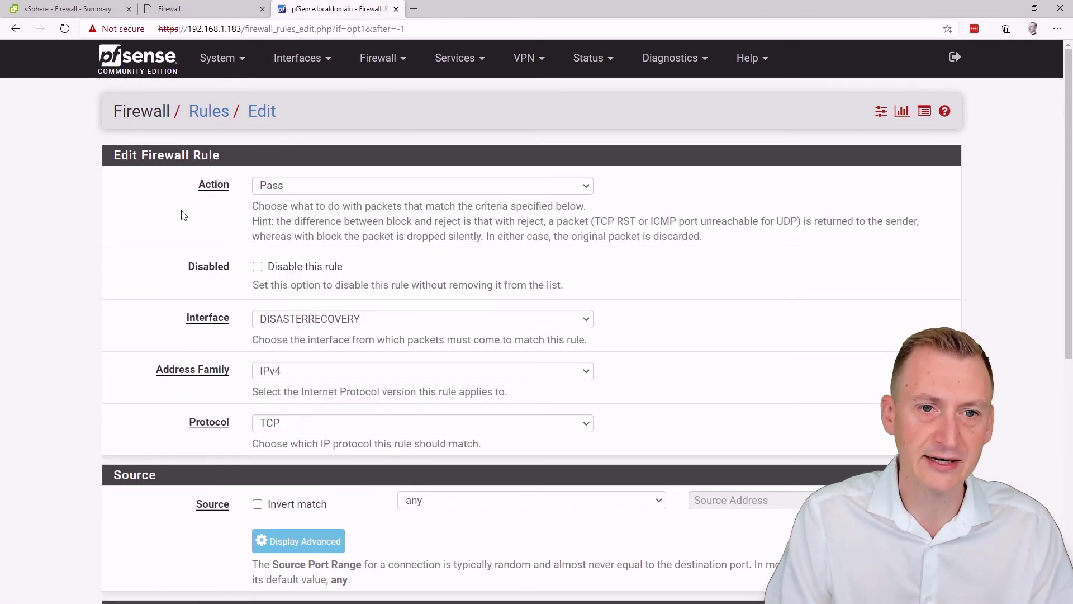
scroll(152, 244, down, 2)
scroll(149, 244, down, 5)
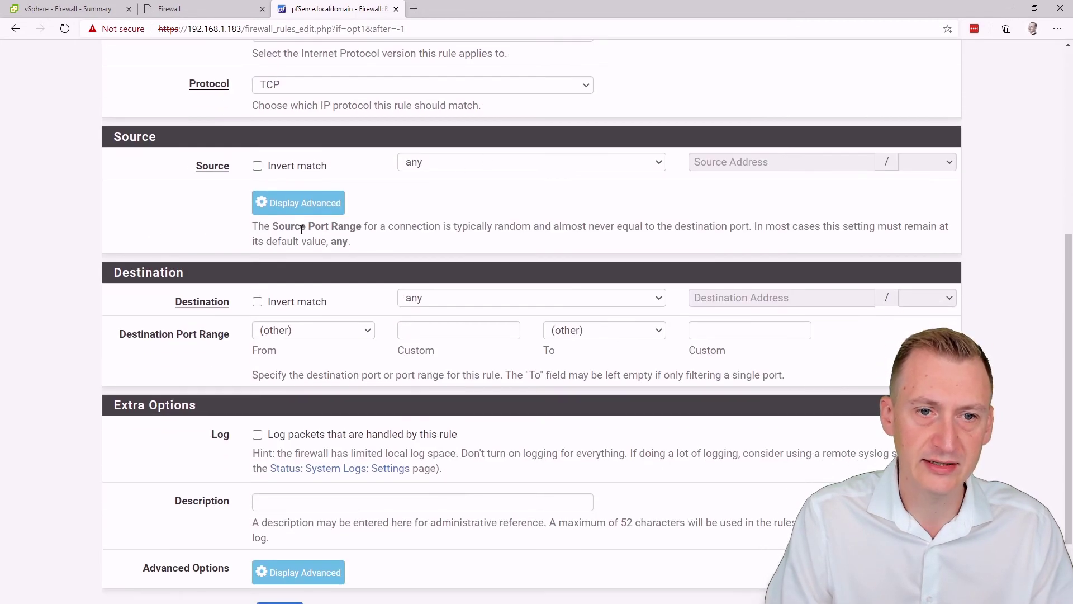
click(281, 330)
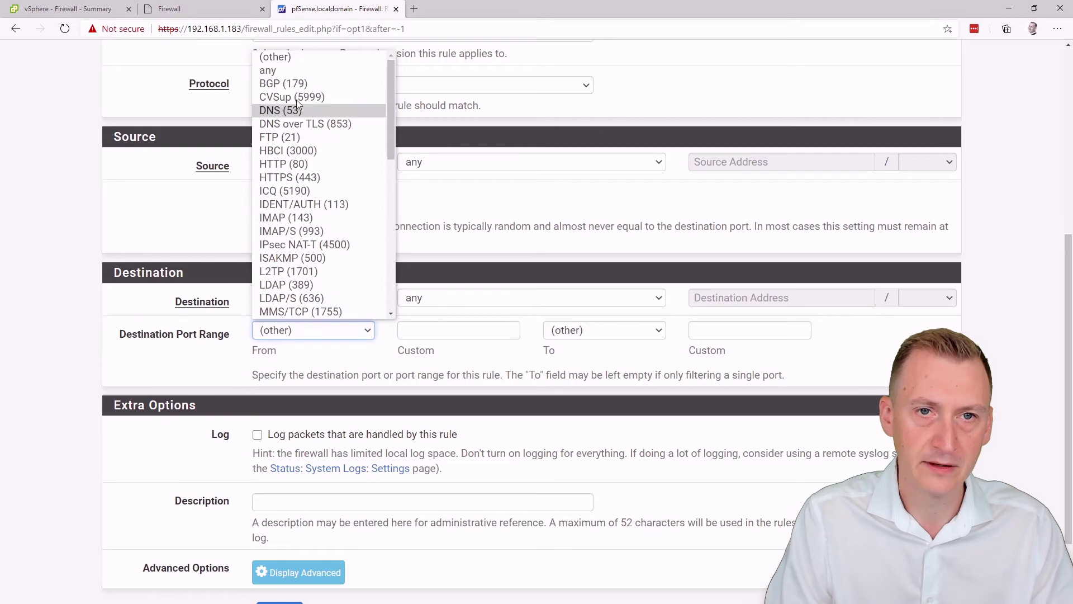
click(298, 72)
scroll(129, 371, down, 2)
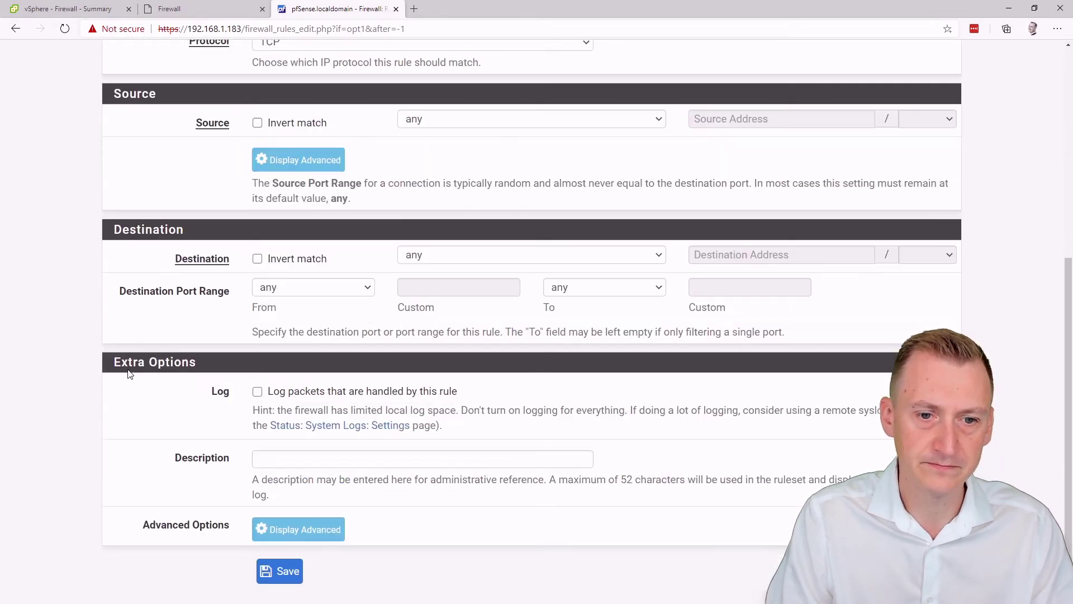
click(287, 523)
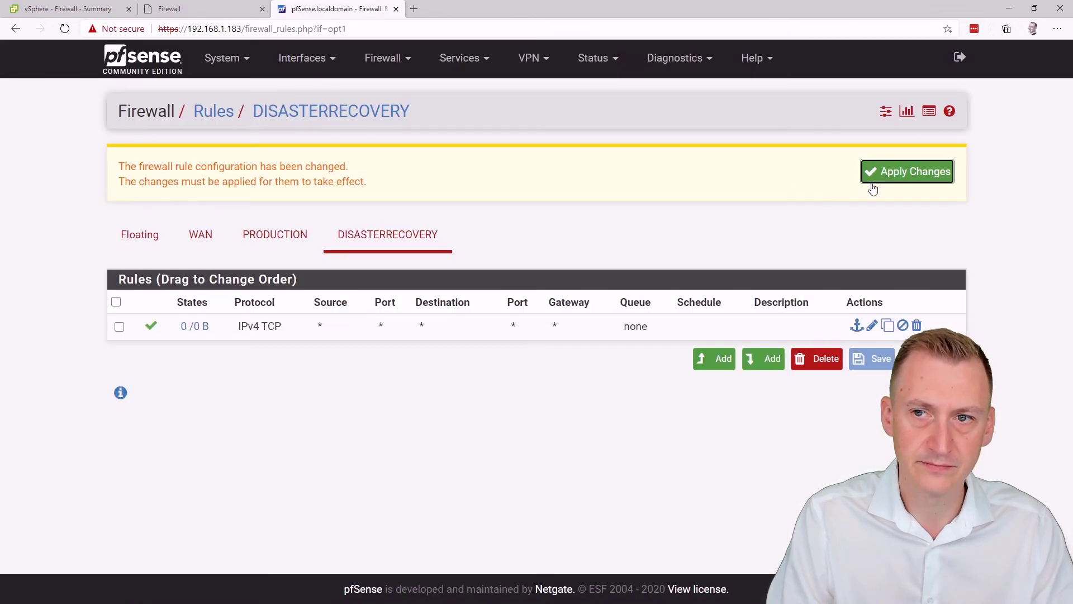
click(874, 190)
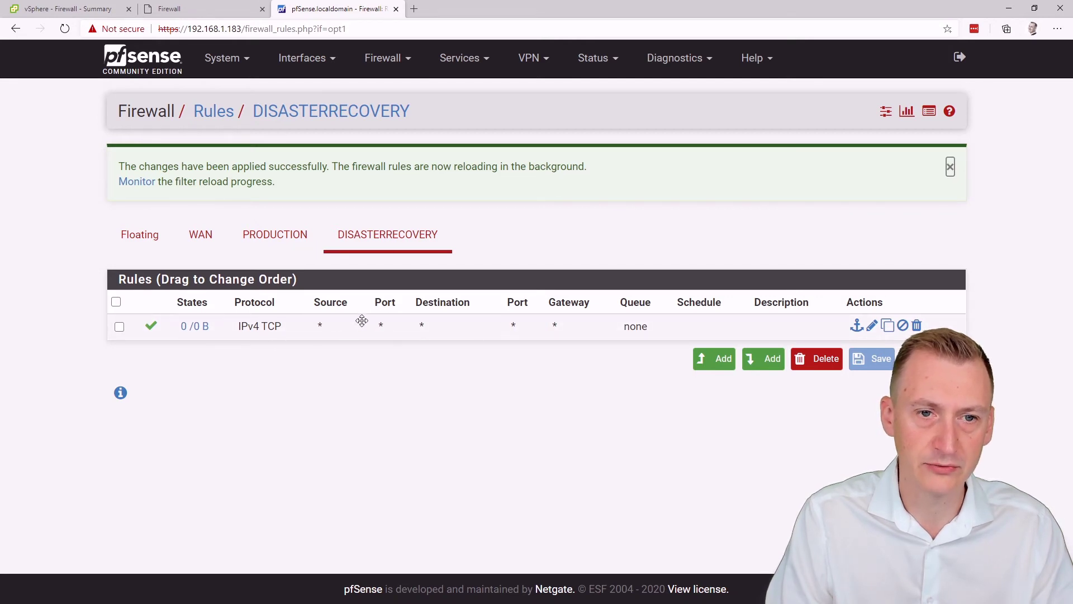
Step: On PRODUCTION, add an IPv4 TCP pass rule with destination port range any, then save and apply
click(271, 246)
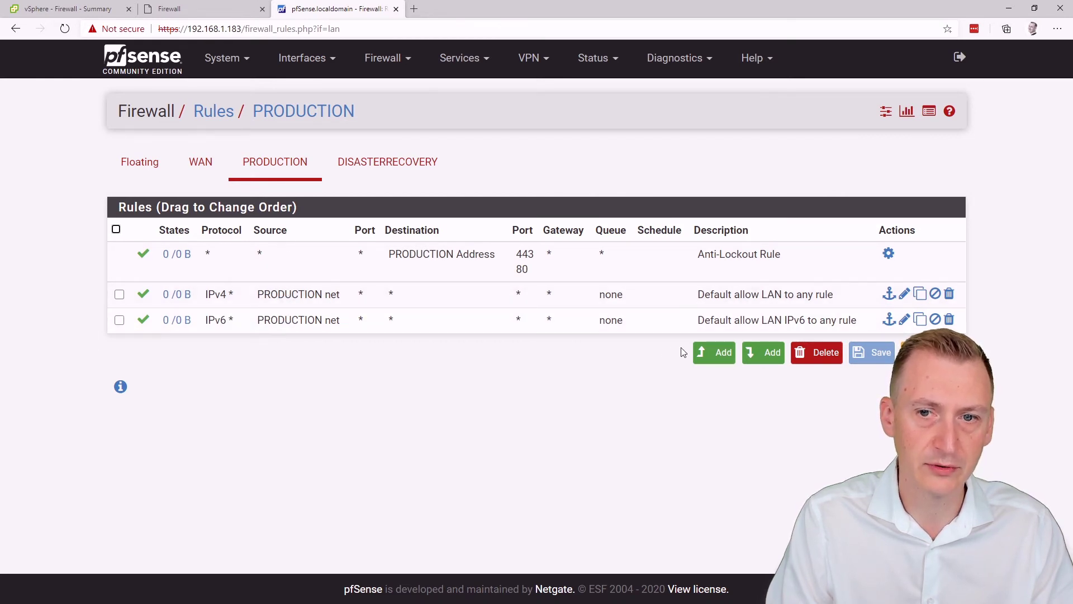
click(716, 357)
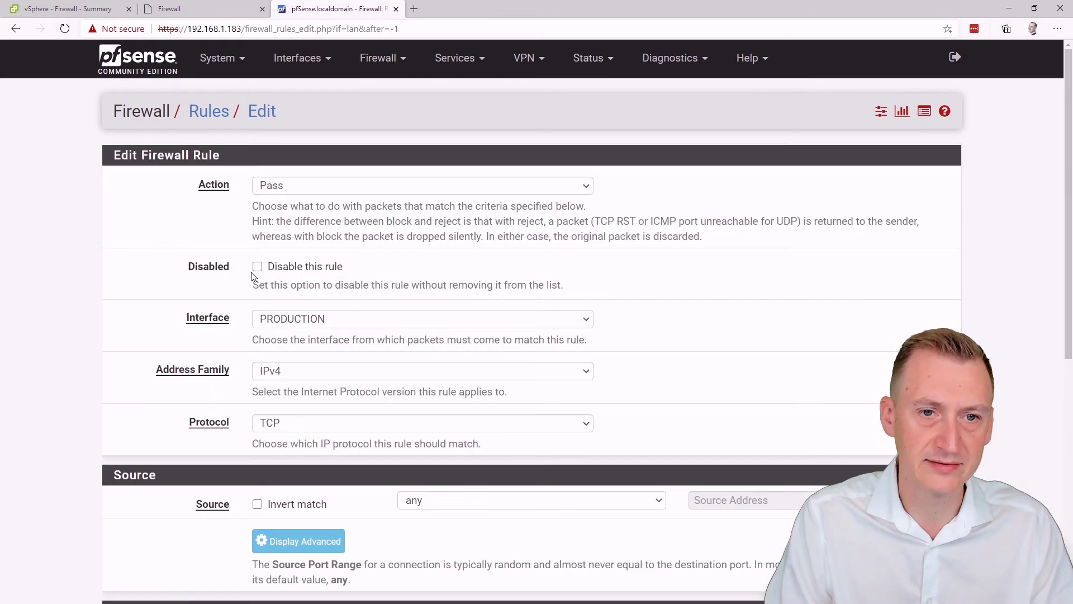
scroll(253, 275, down, 6)
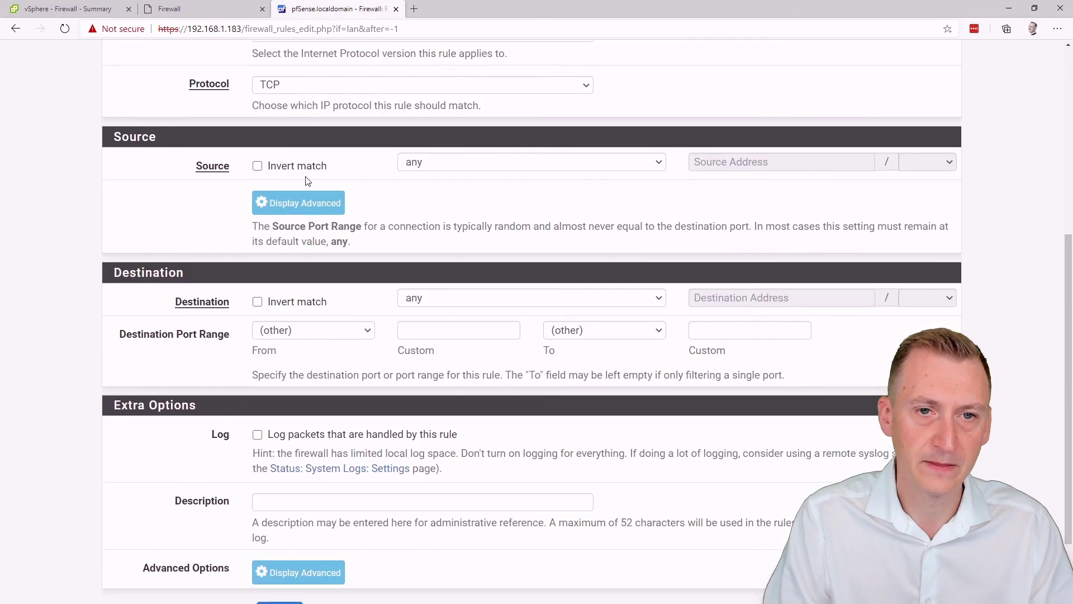
scroll(253, 313, down, 2)
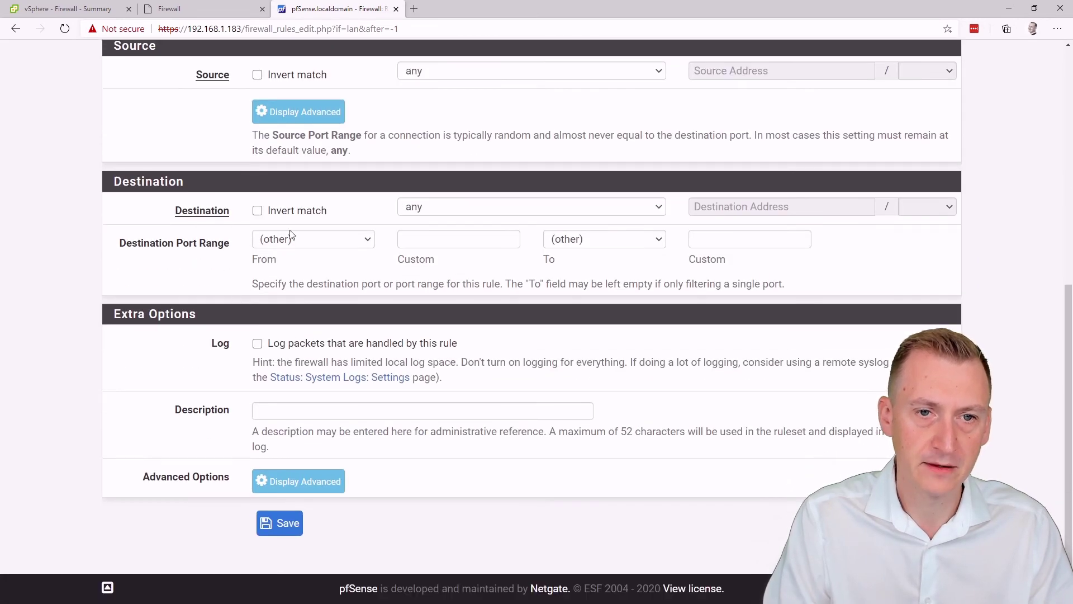
click(291, 239)
click(282, 270)
click(280, 528)
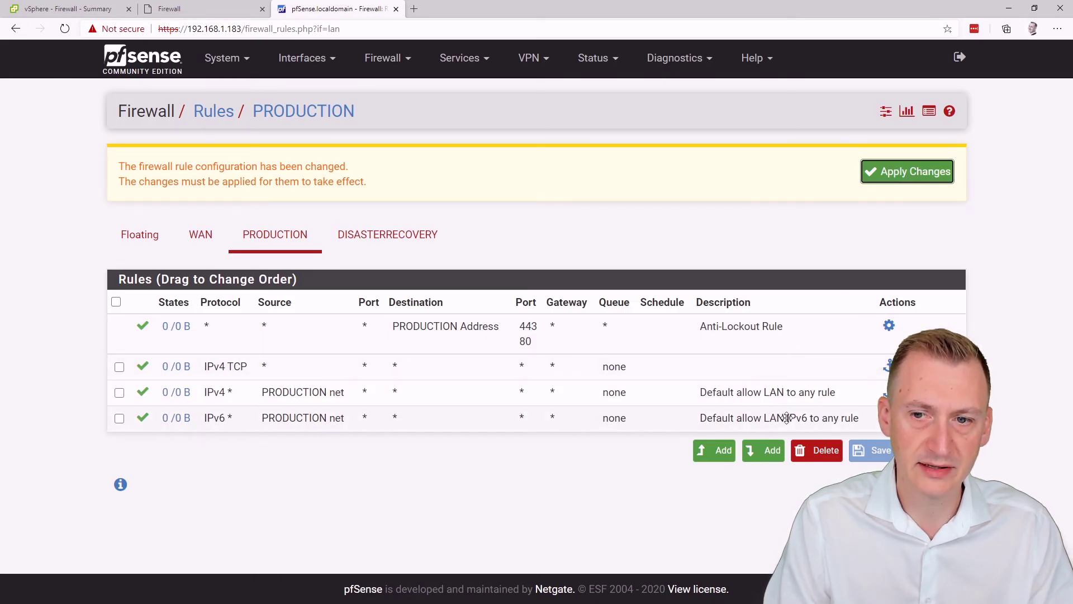
click(898, 173)
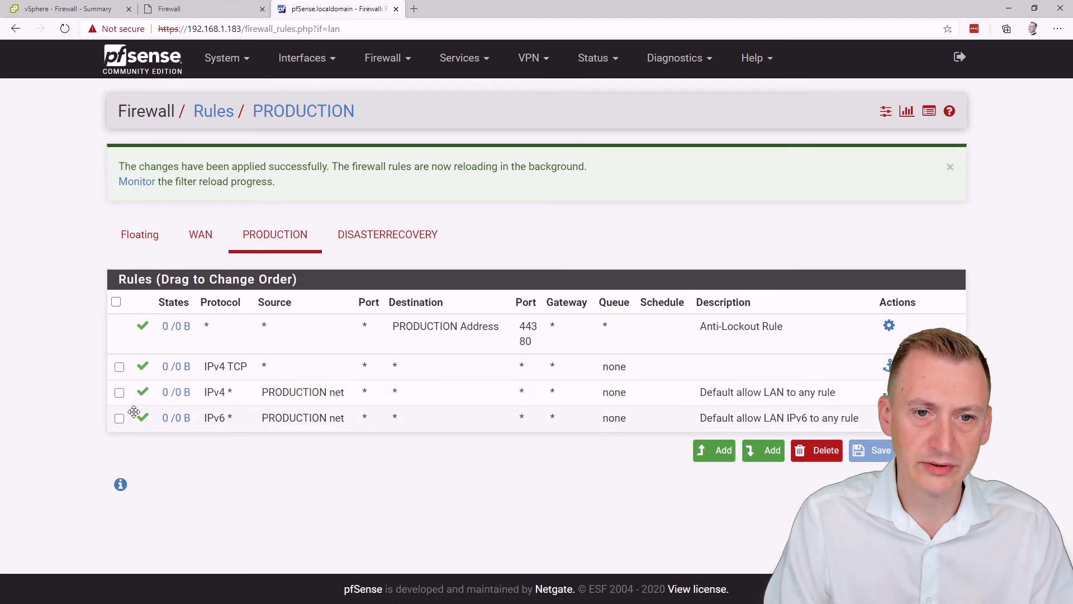
Step: Delete PRODUCTION's default IPv4 and IPv6 allow-LAN rules and apply the changes
click(119, 393)
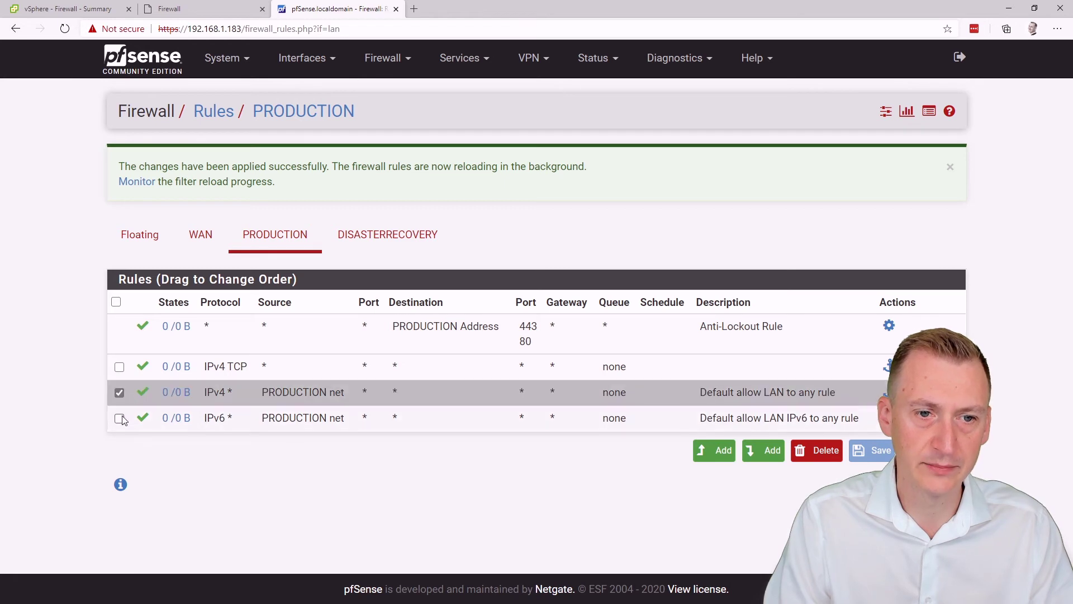
click(120, 419)
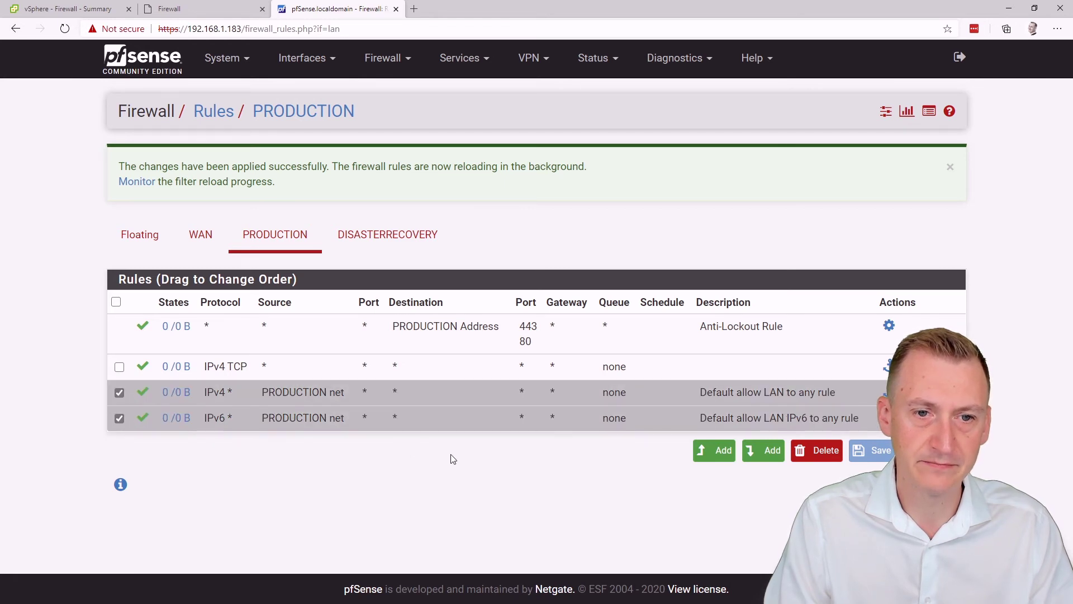
click(805, 454)
click(587, 93)
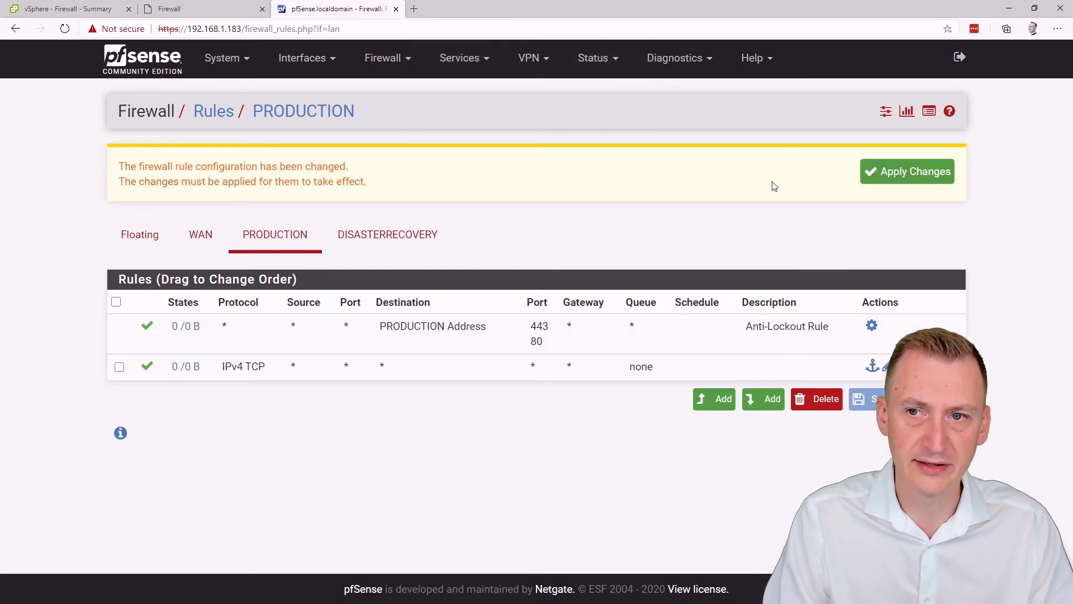
click(876, 174)
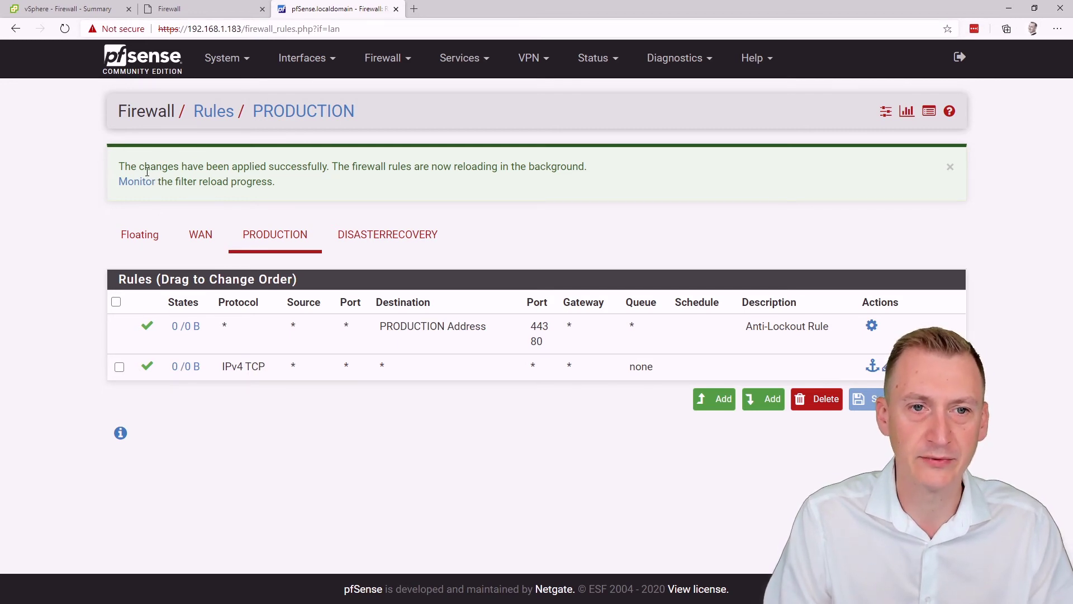
click(198, 244)
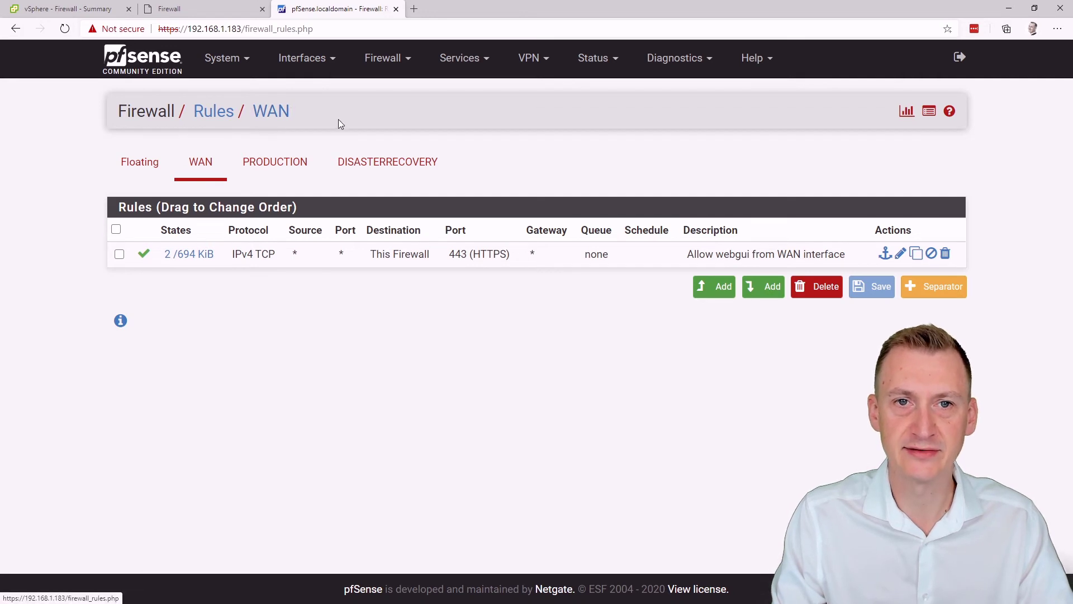
click(299, 170)
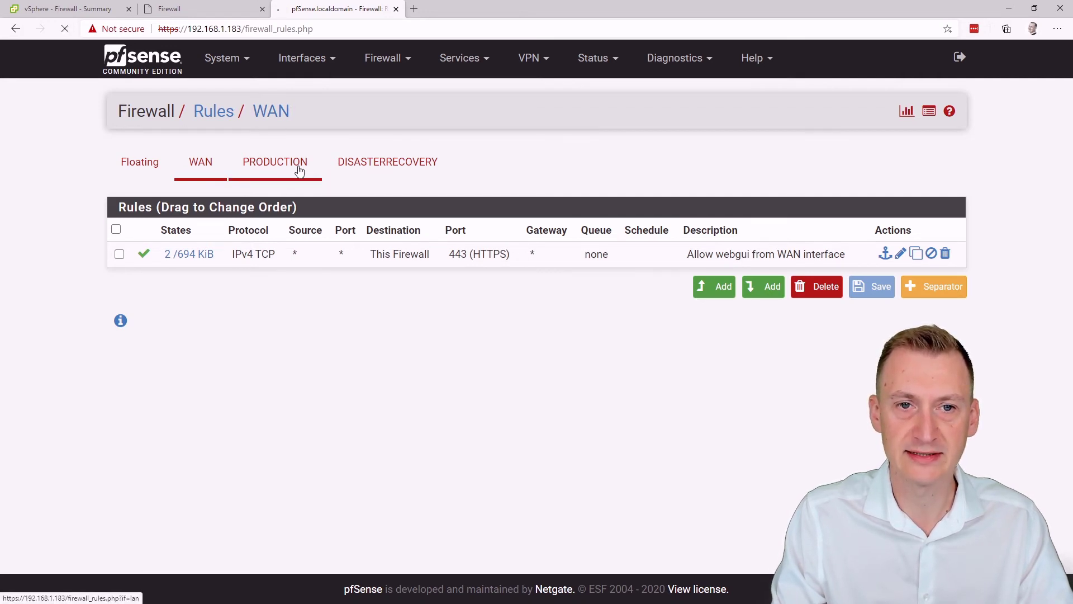
click(395, 162)
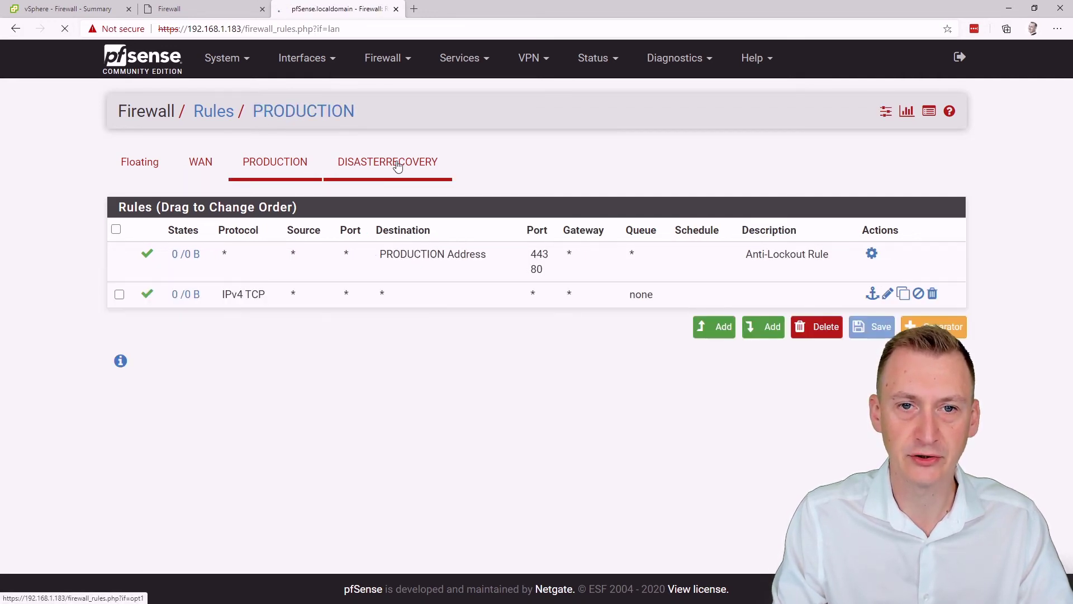
click(312, 170)
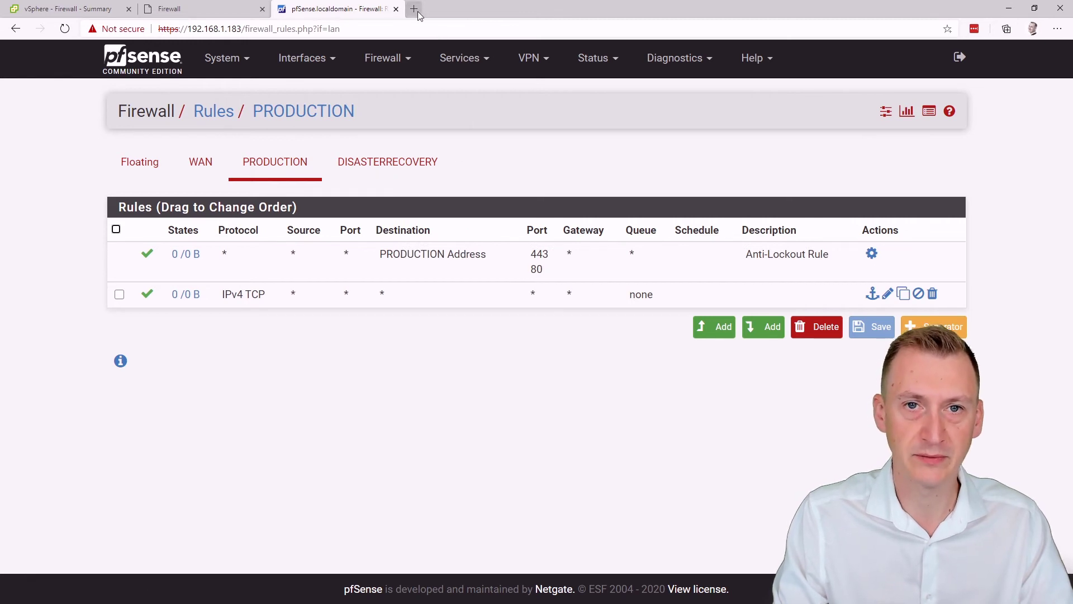
click(416, 11)
text(http)
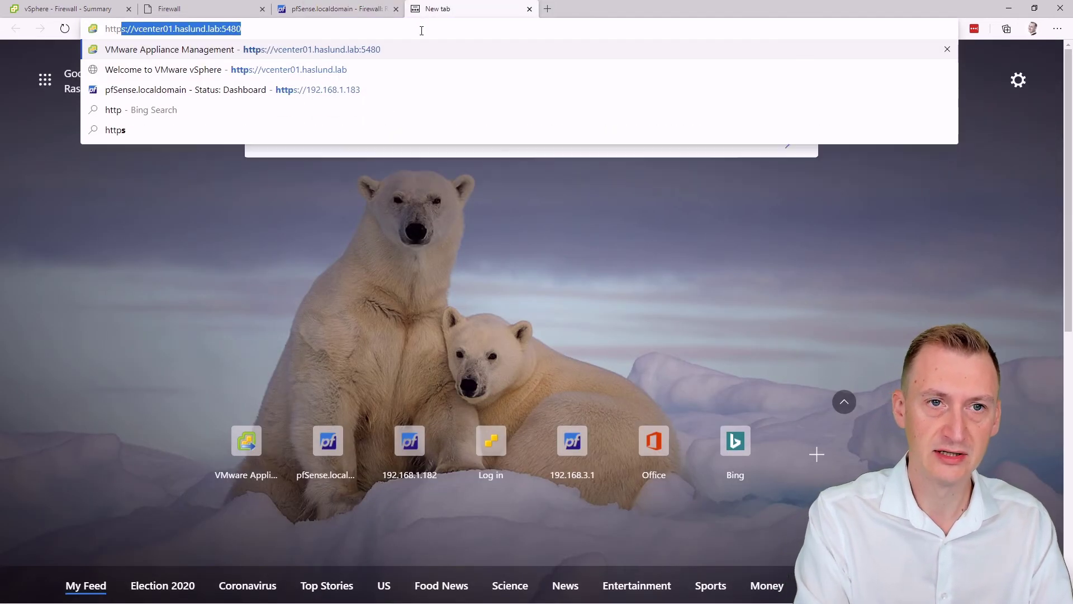
text(s://192.168.3.1)
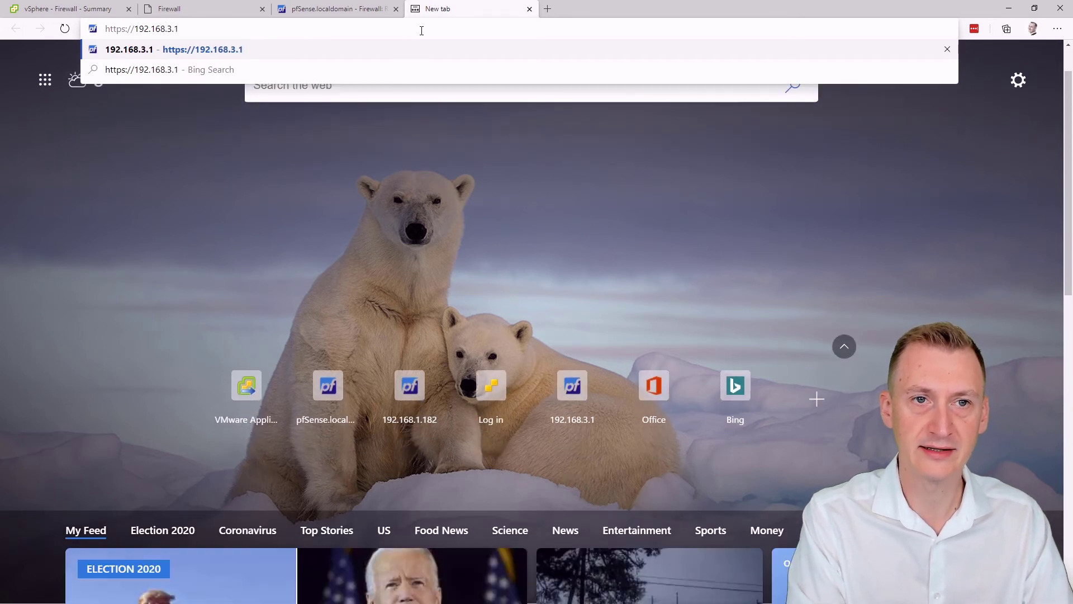
key(Return)
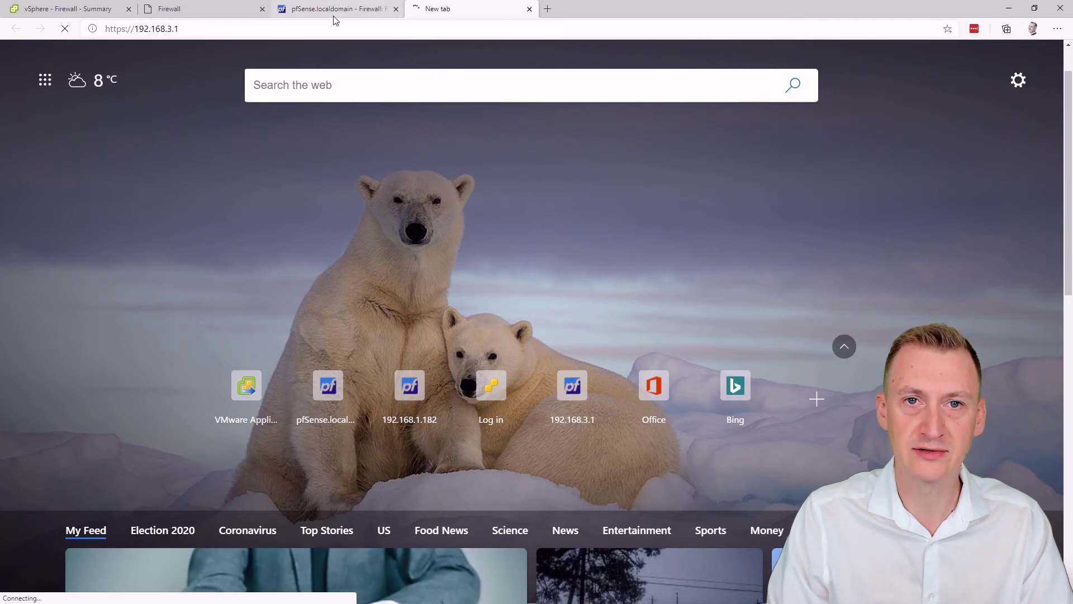
click(530, 9)
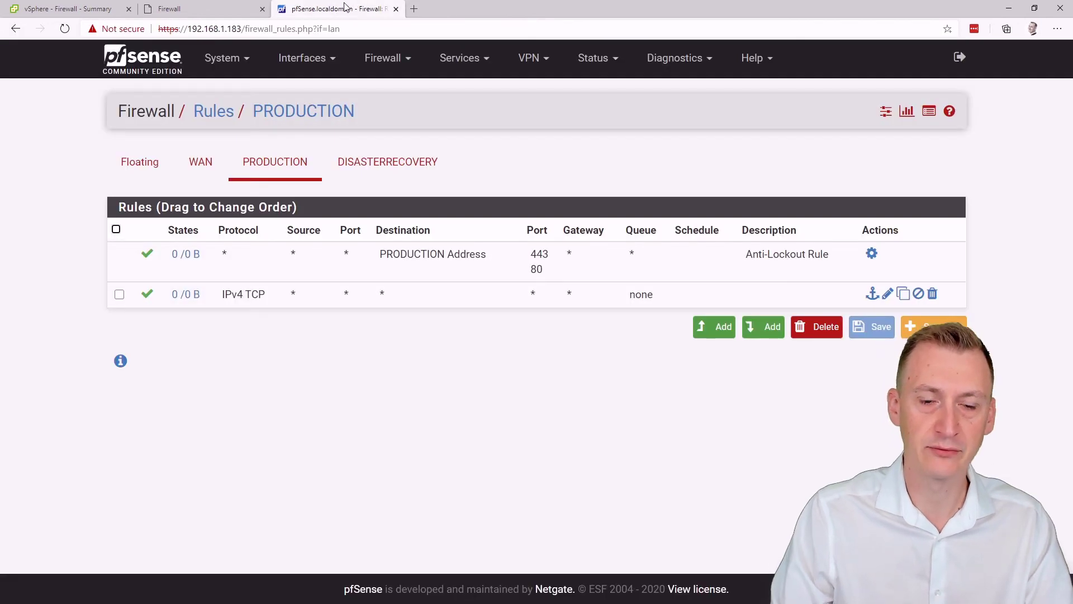
Step: Open a Command Prompt with 'cmd' and run 'route' to view its usage
key(super+r)
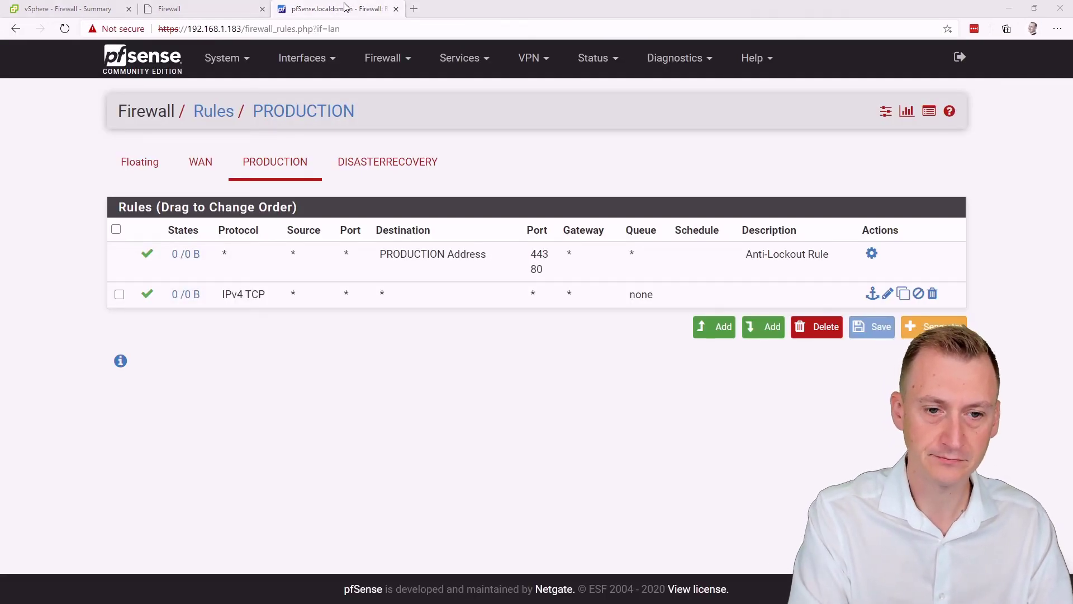
text(cmd)
key(Return)
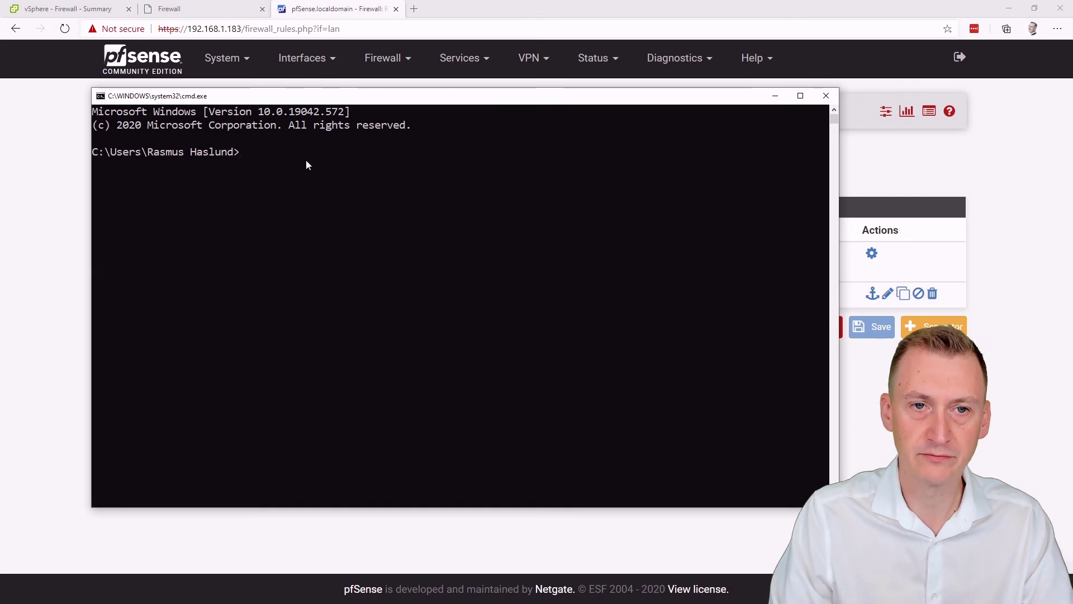
drag(246, 99, 270, 114)
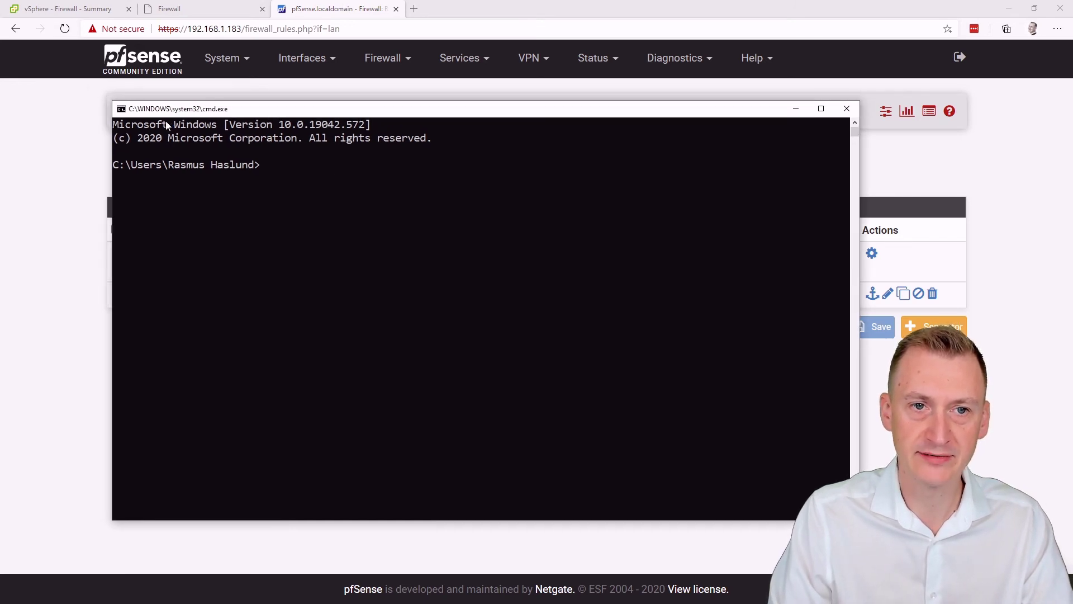
text(route)
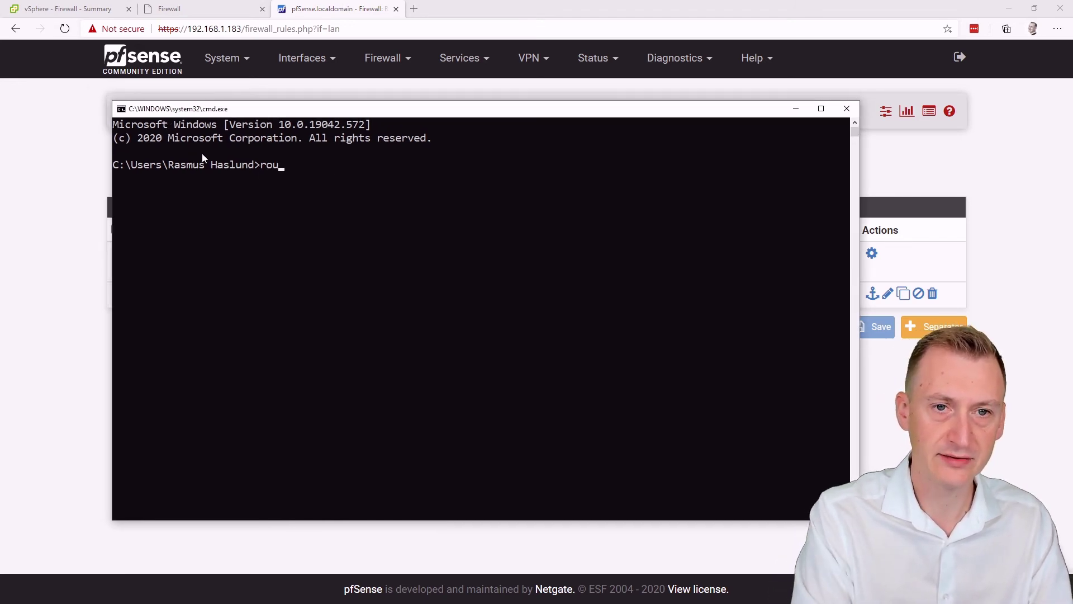
key(Return)
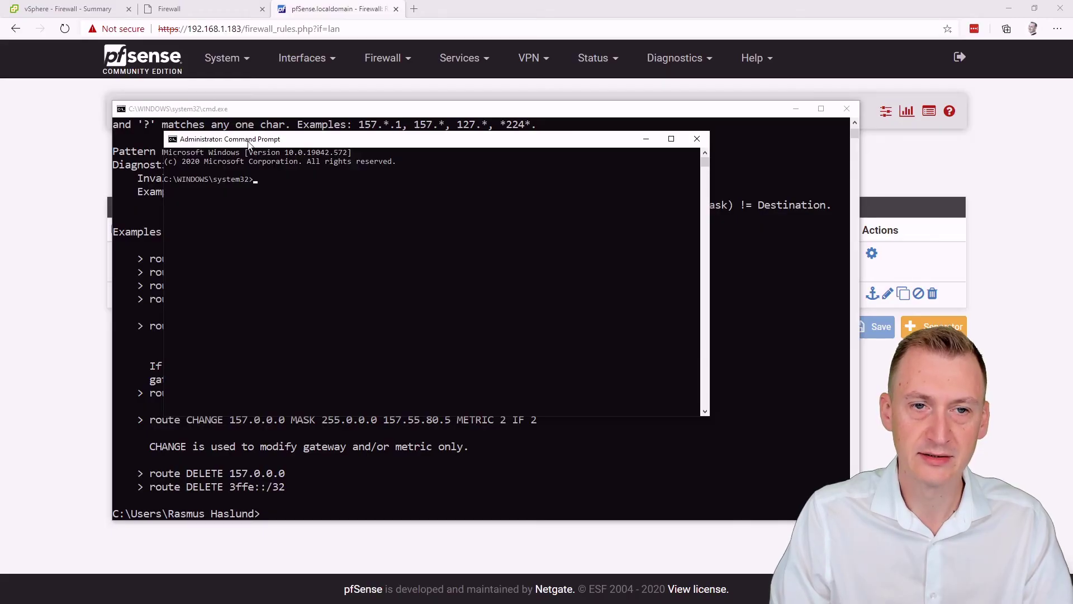
Step: Close the ordinary prompt, open pfSense Interface Assignments, and place the administrator prompt in front
drag(205, 142, 263, 144)
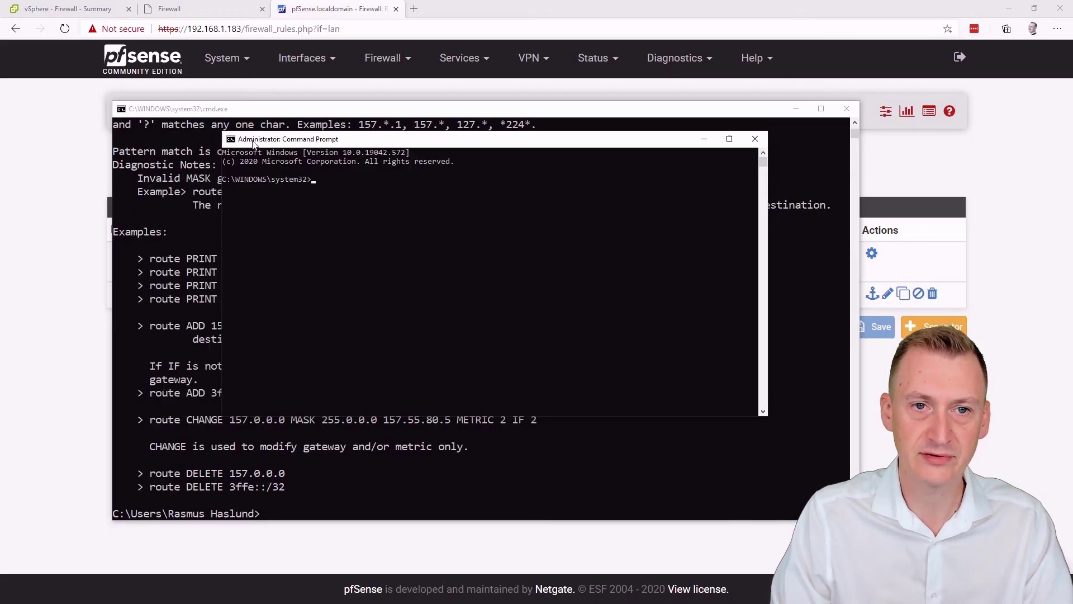
click(847, 109)
drag(408, 140, 385, 276)
click(302, 58)
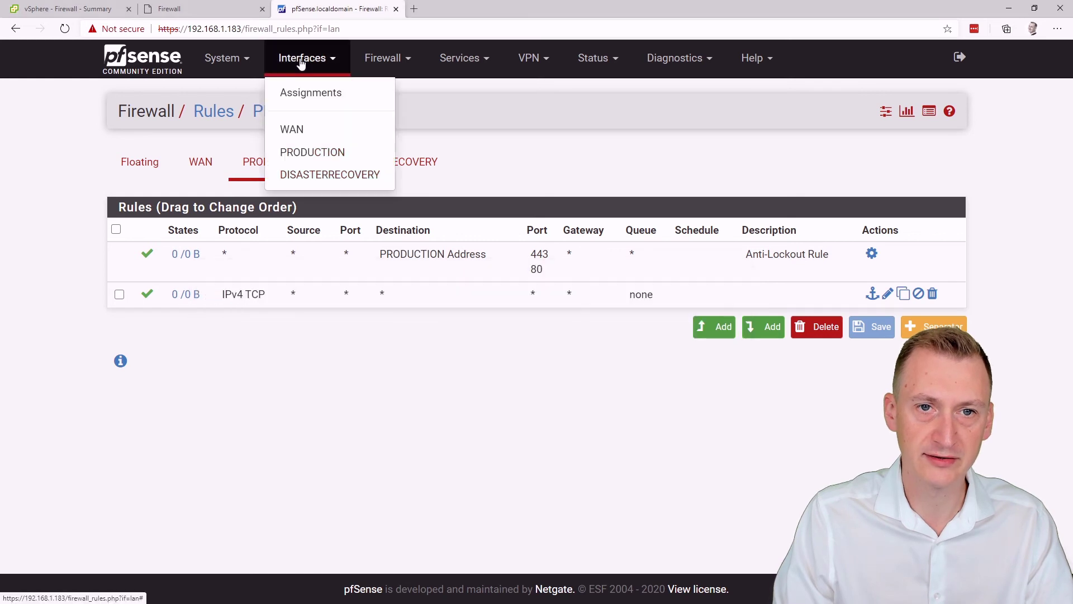
click(309, 99)
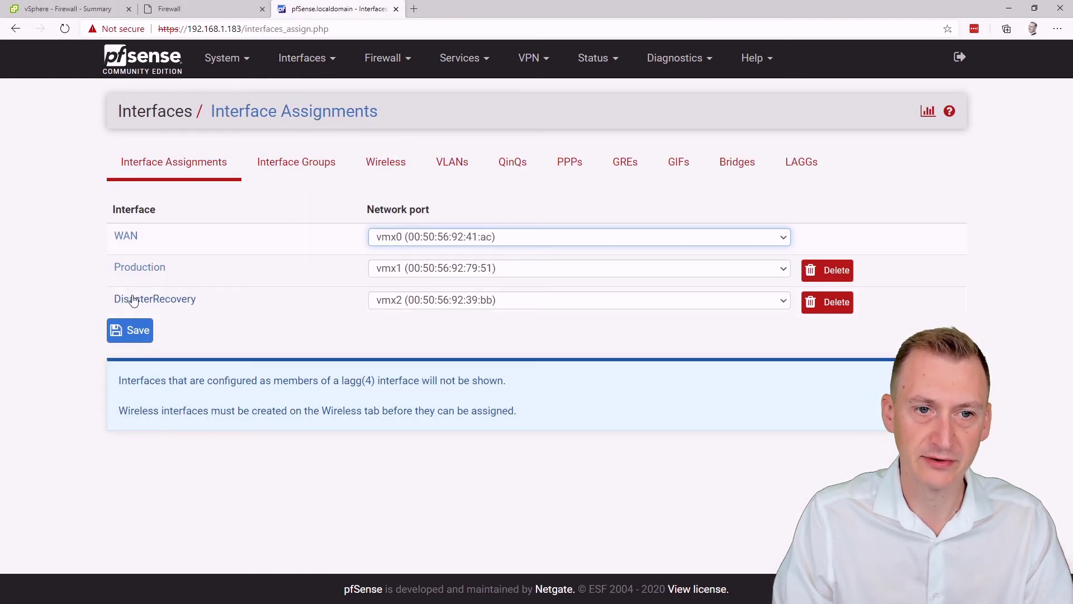
key(alt+Tab)
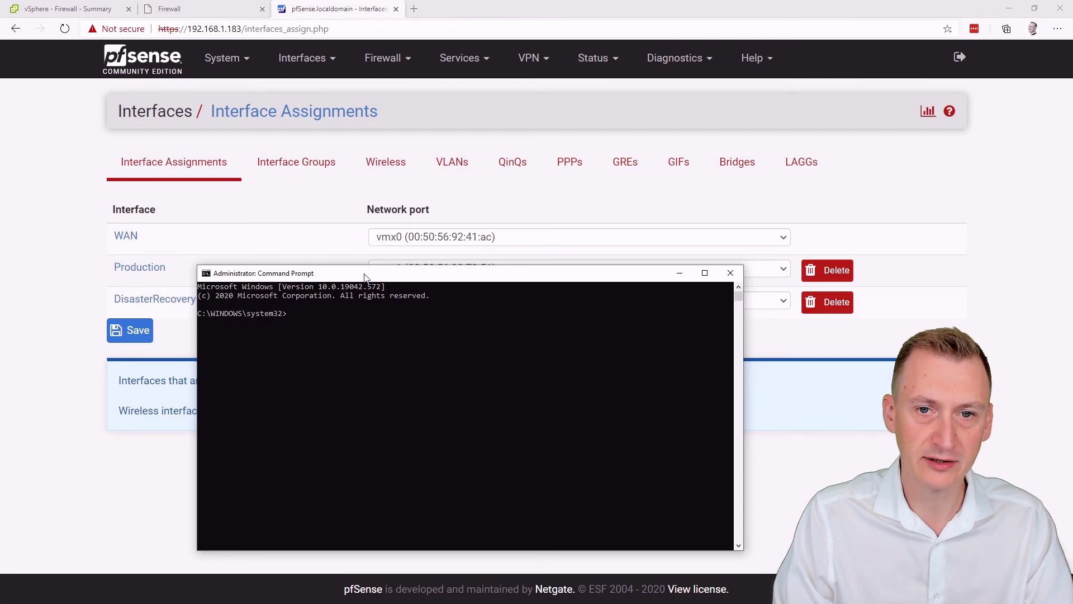
drag(366, 278, 522, 186)
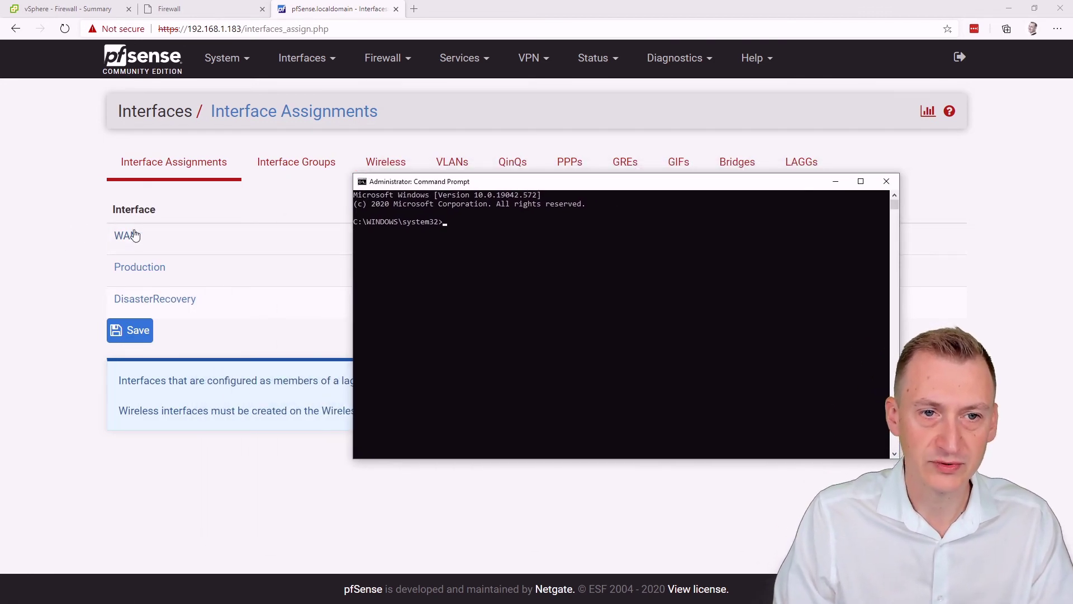
Step: Run 'route add 192.168.2.0 mask 255.255.255.0 192.168.1.183', then repeat it for 192.168.3.0
click(515, 288)
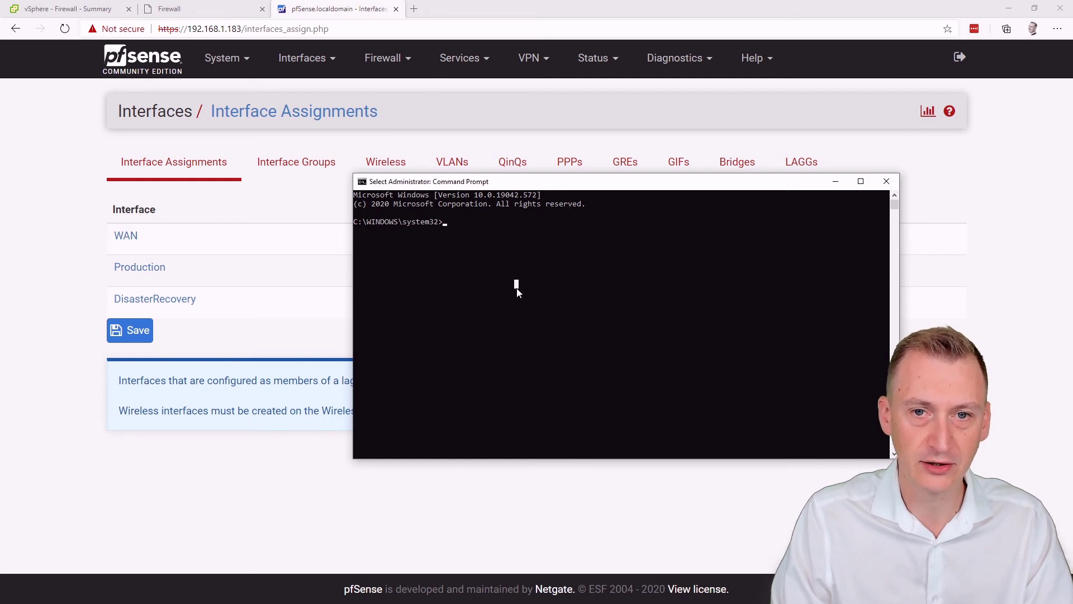
text(route)
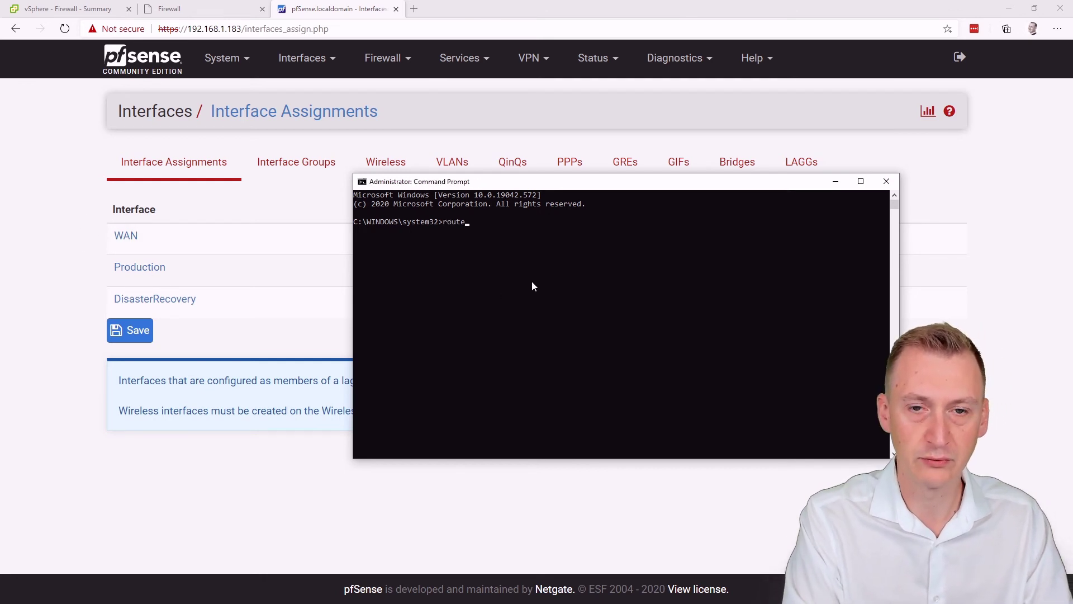
text( add)
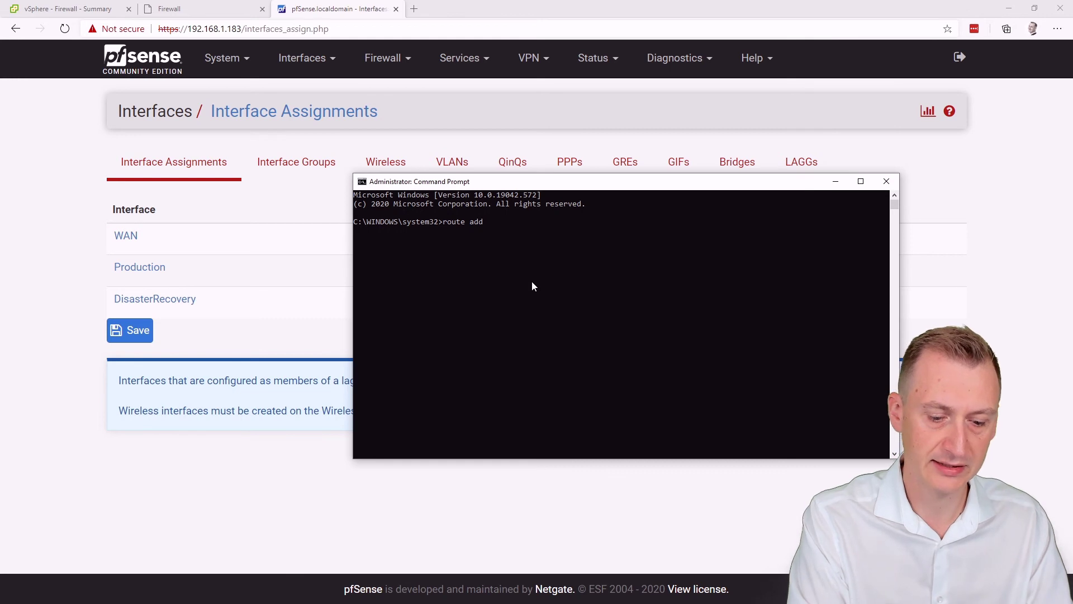
text( 192.168)
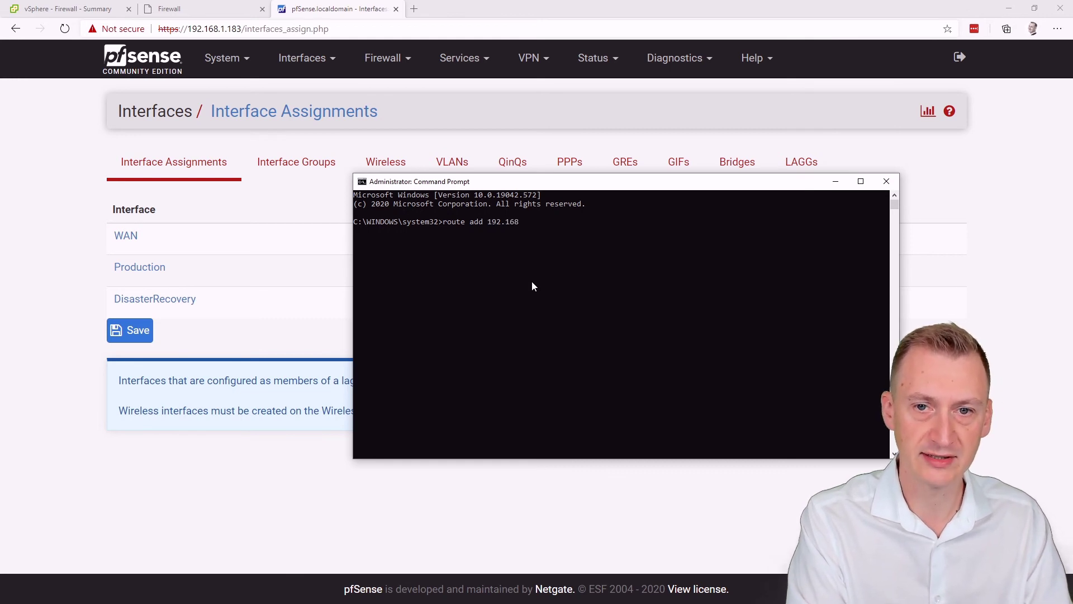
text(.2.0 2)
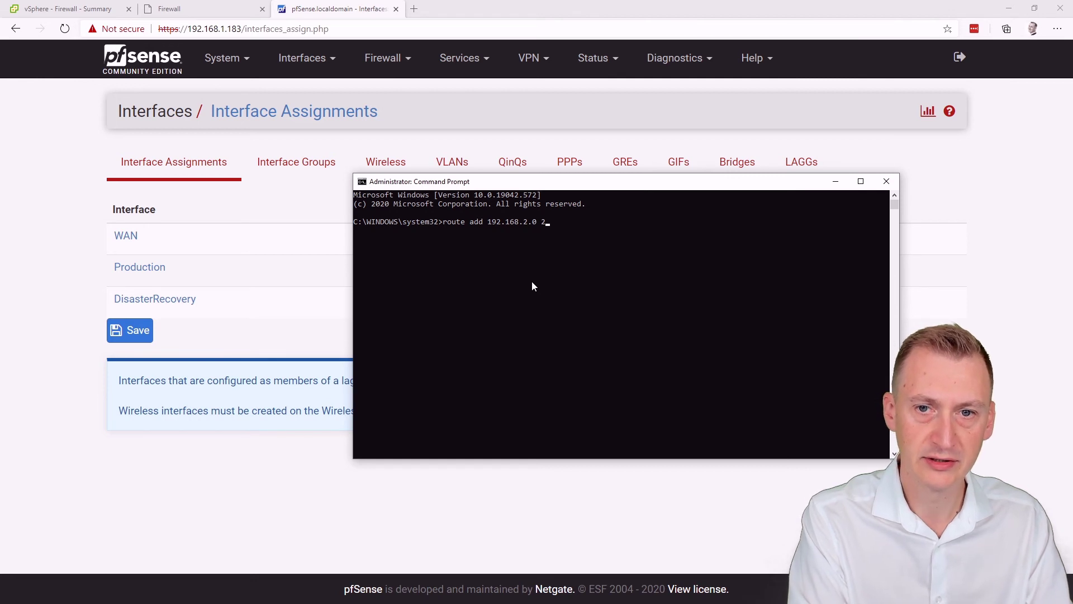
key(BackSpace)
text(mask)
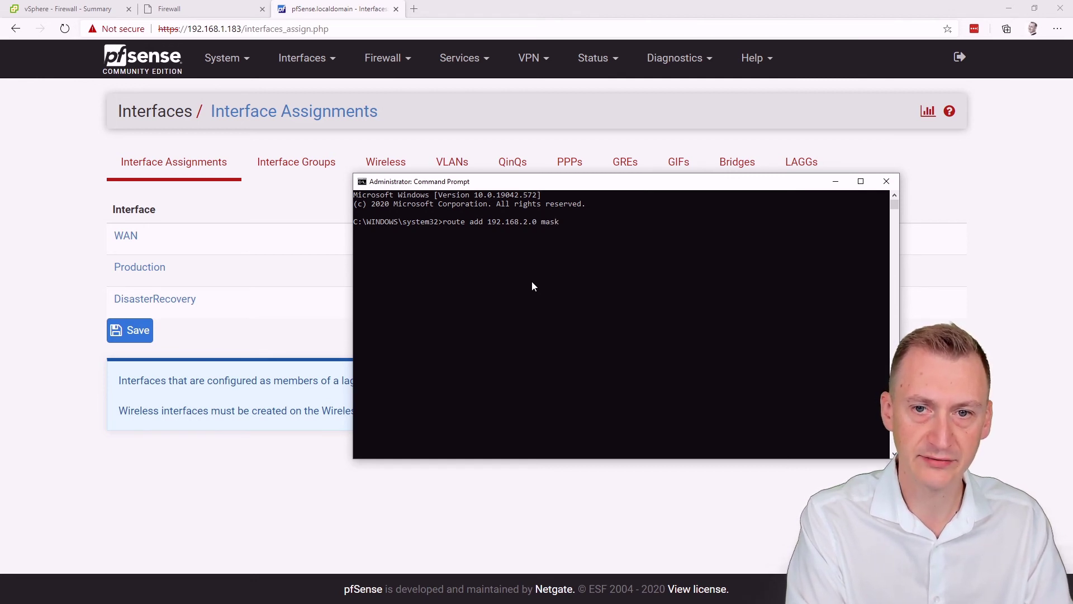
text( 255.255.255.0)
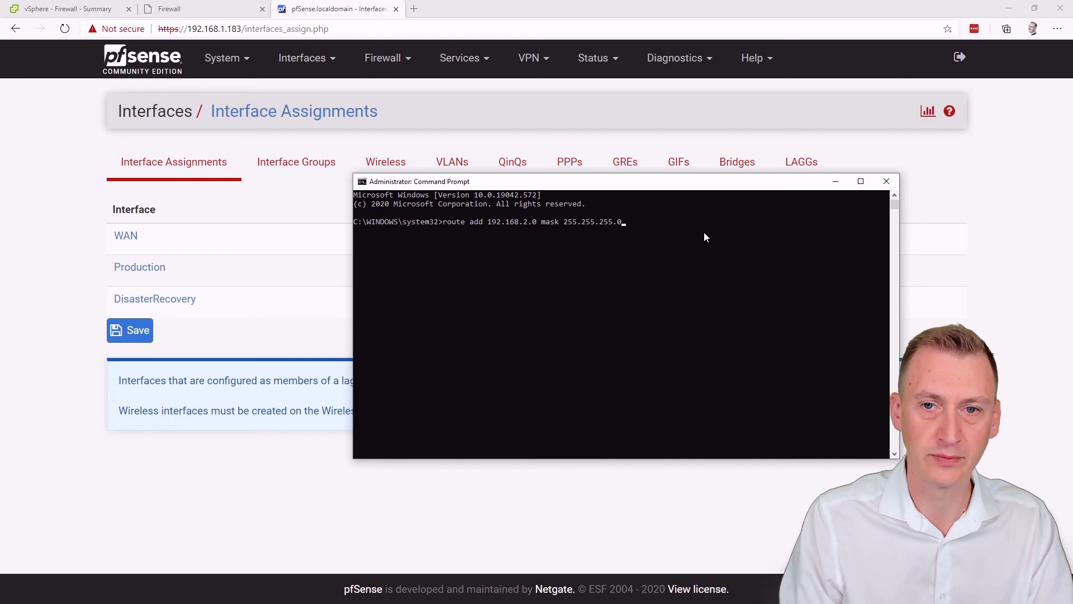
text(192.168.1.183)
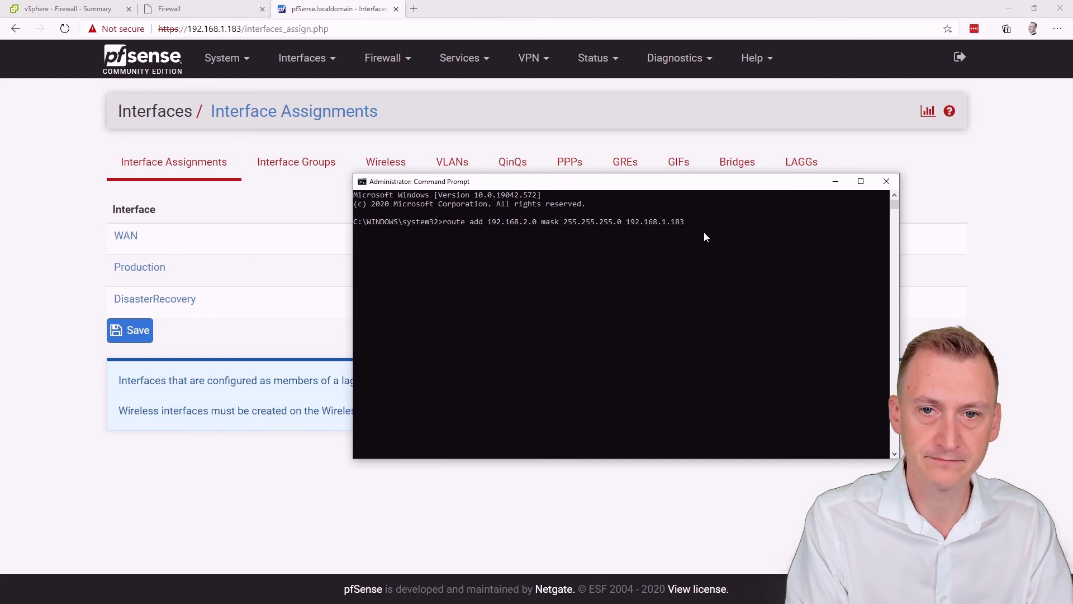
key(Return)
key(Up)
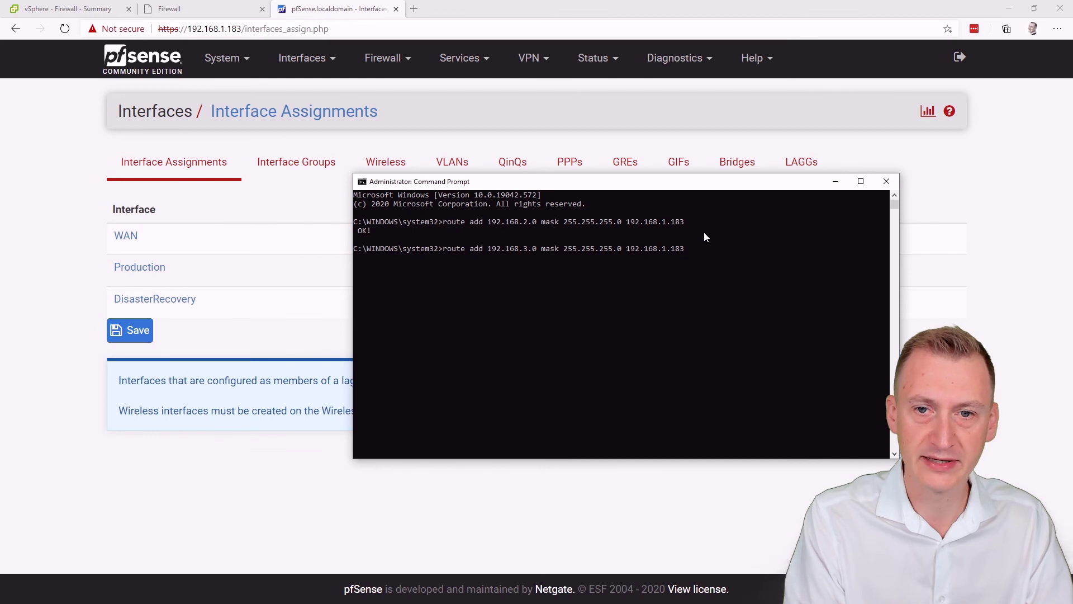
key(Return)
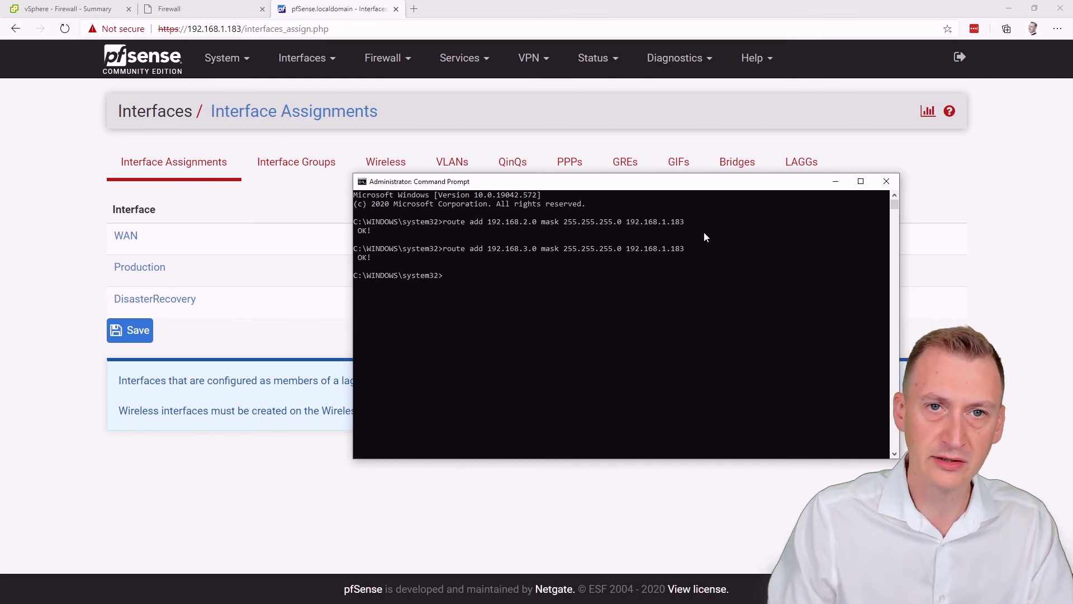
click(414, 8)
text(h)
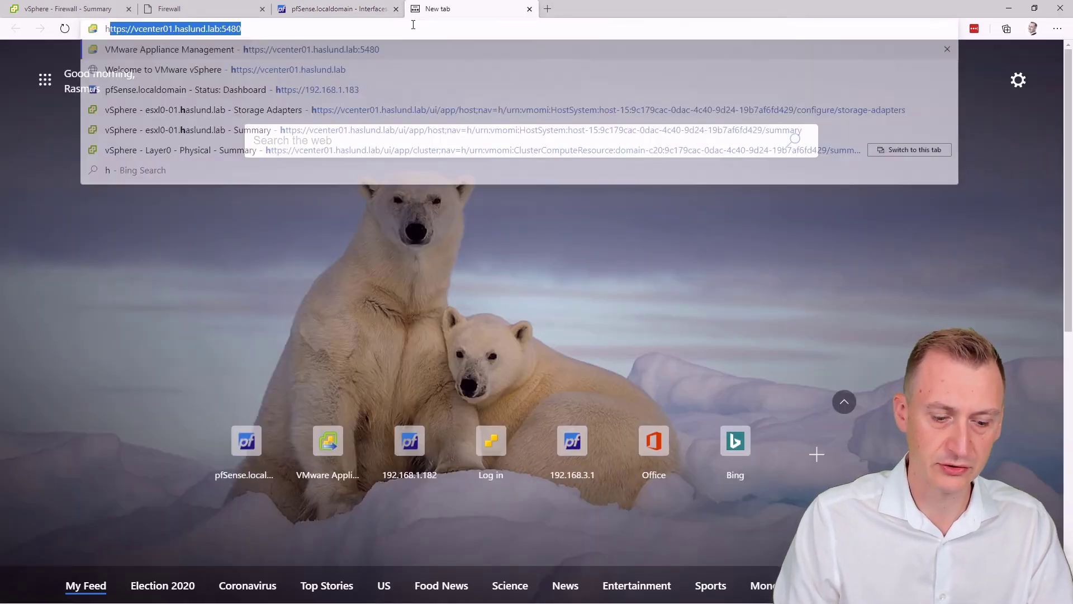
text(ttps://192.1)
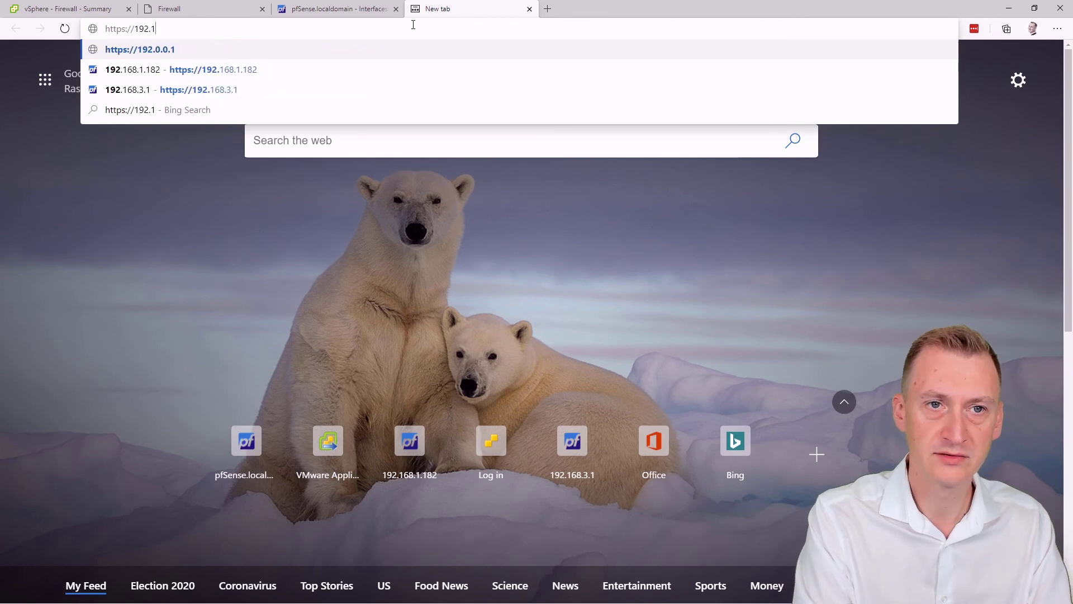
text(68.3.1)
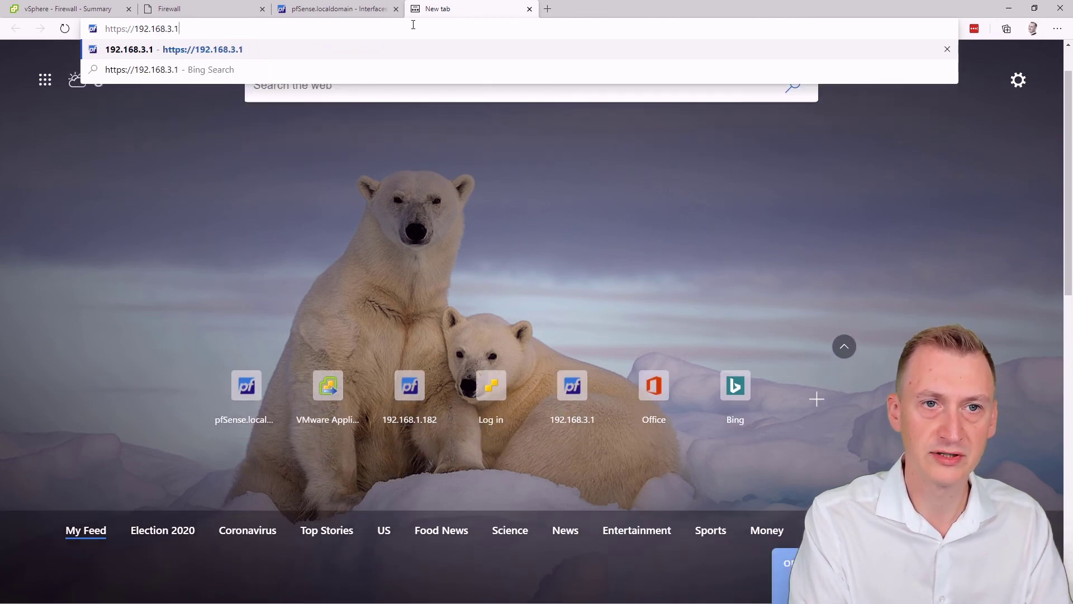
key(Return)
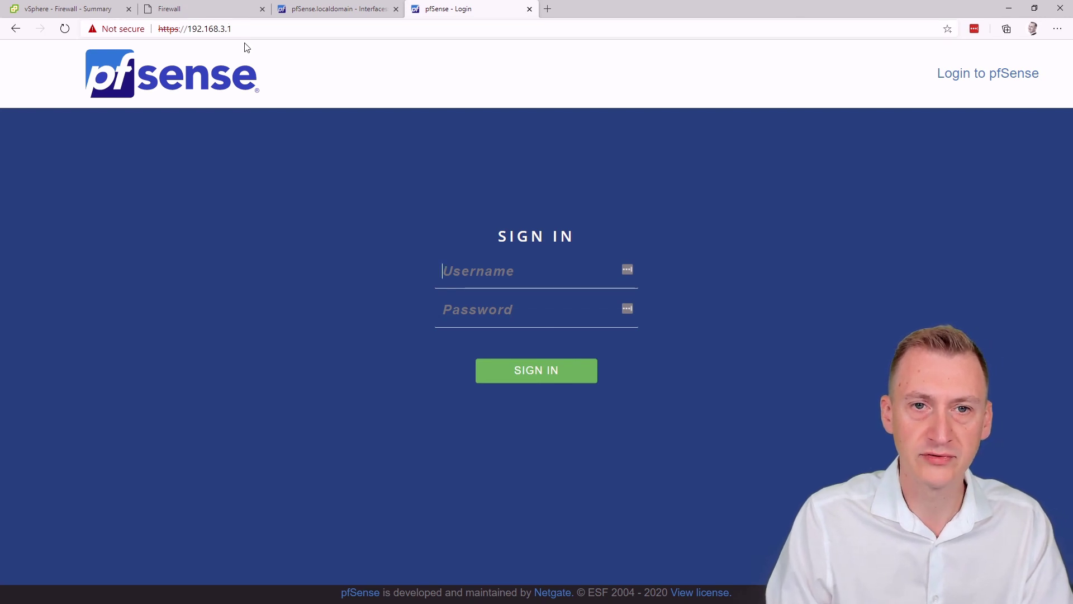
click(529, 9)
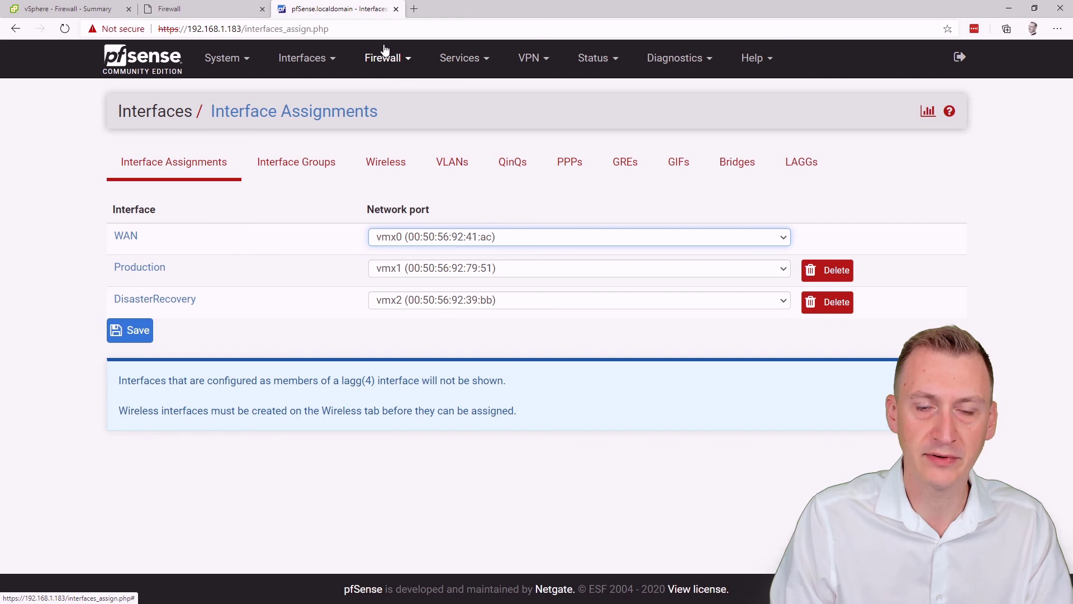
Step: Close the 192.168.1.183 tab and view the DISASTERRECOVERY firewall rules on 192.168.2.1
key(ctrl+w)
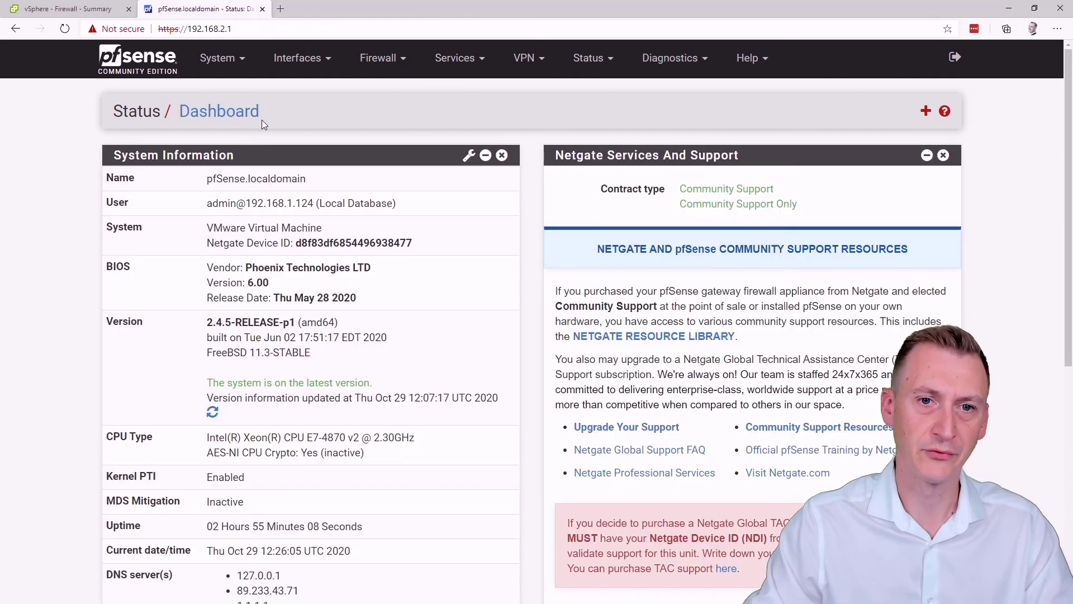
click(389, 72)
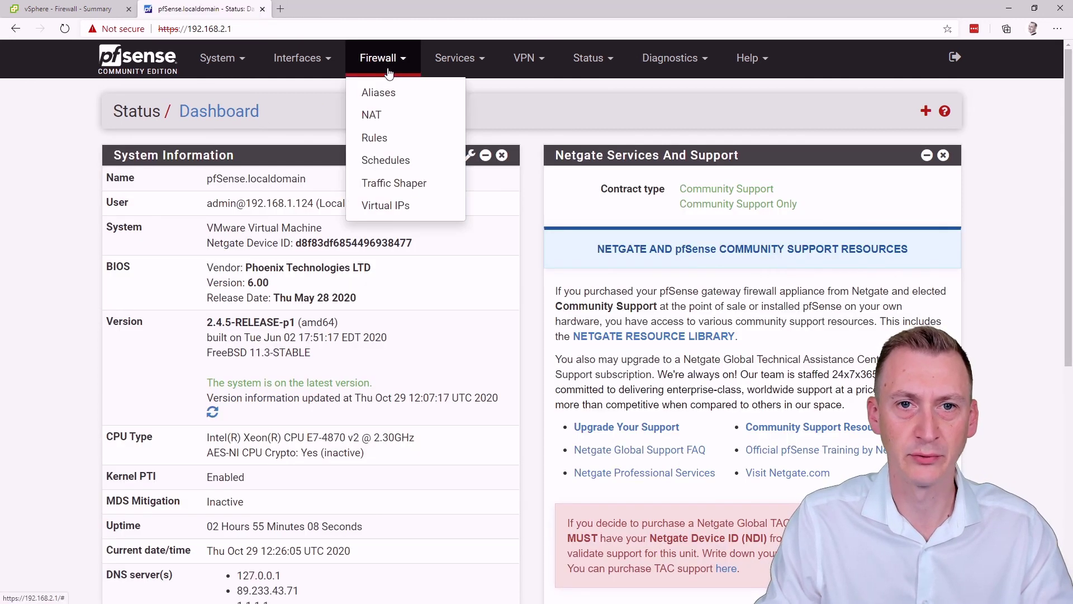
click(380, 136)
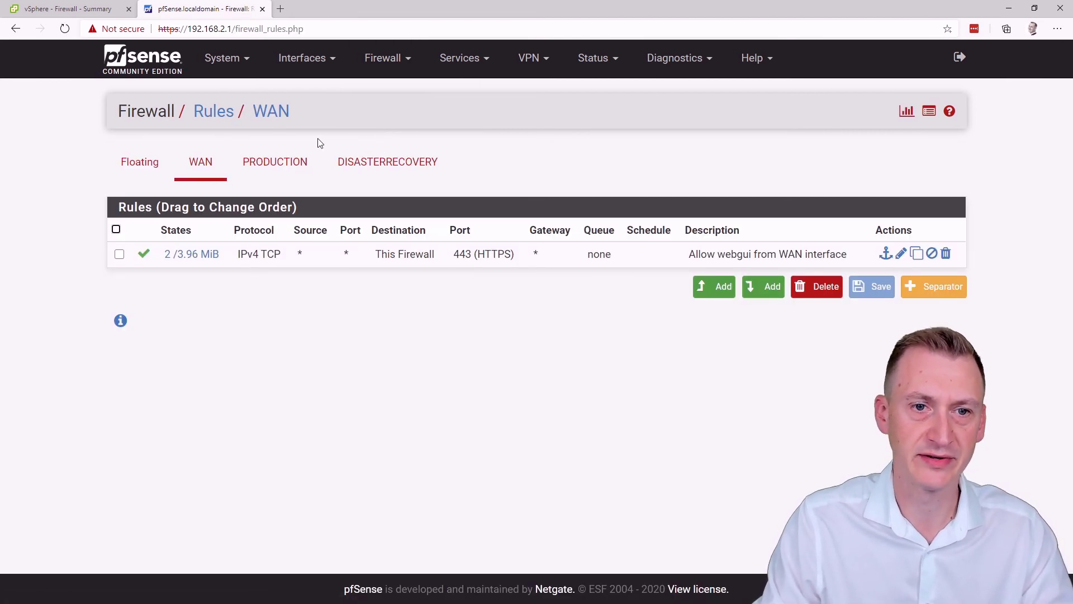
click(359, 175)
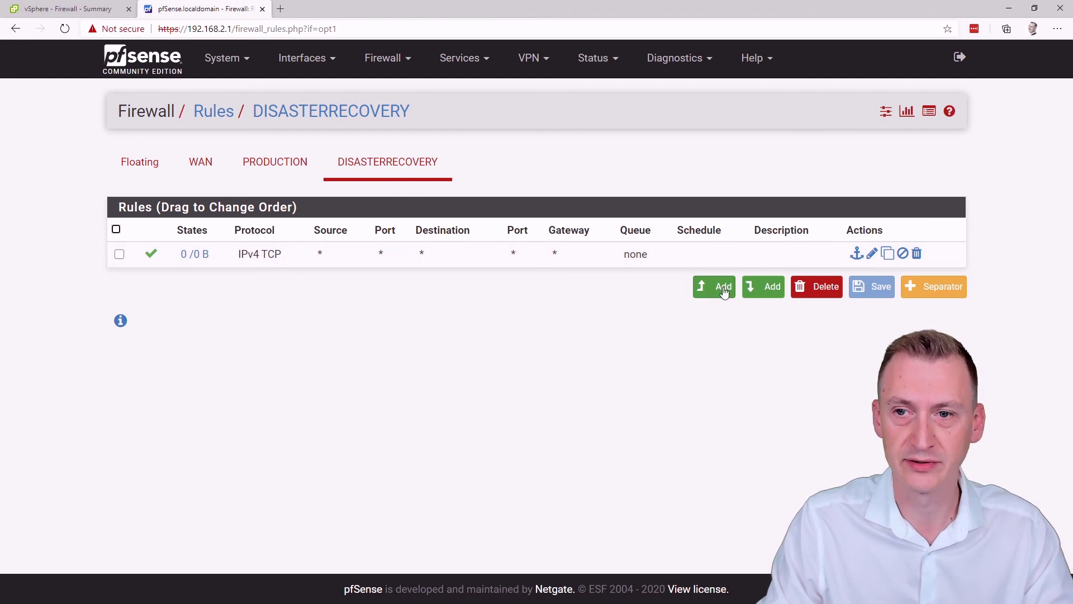
Step: Change the DisasterRecovery TCP pass rule's protocol to Any and save it
click(873, 253)
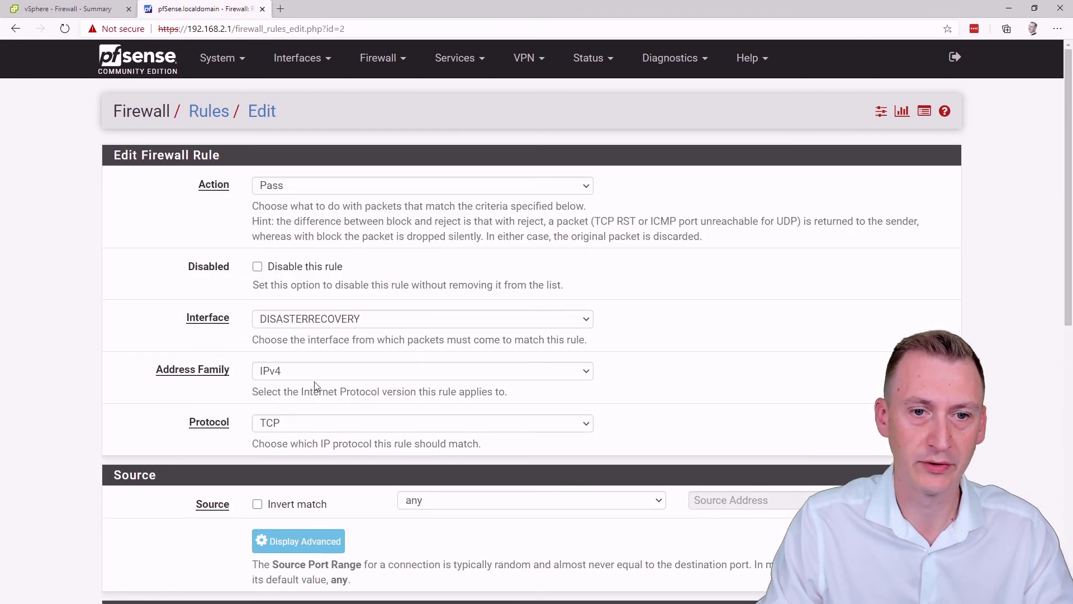
click(296, 423)
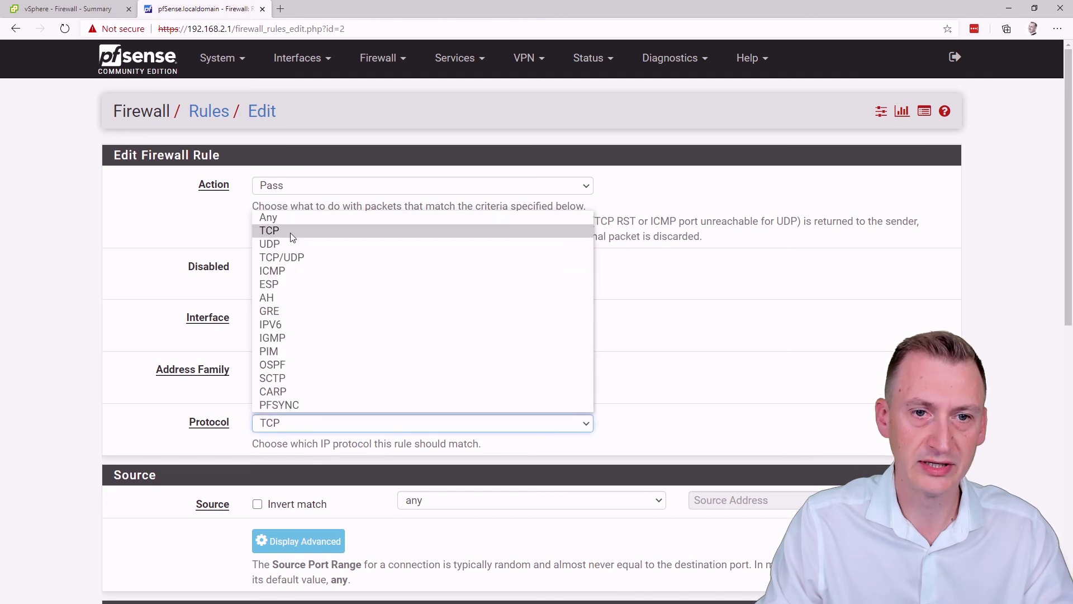
click(290, 212)
scroll(101, 275, down, 7)
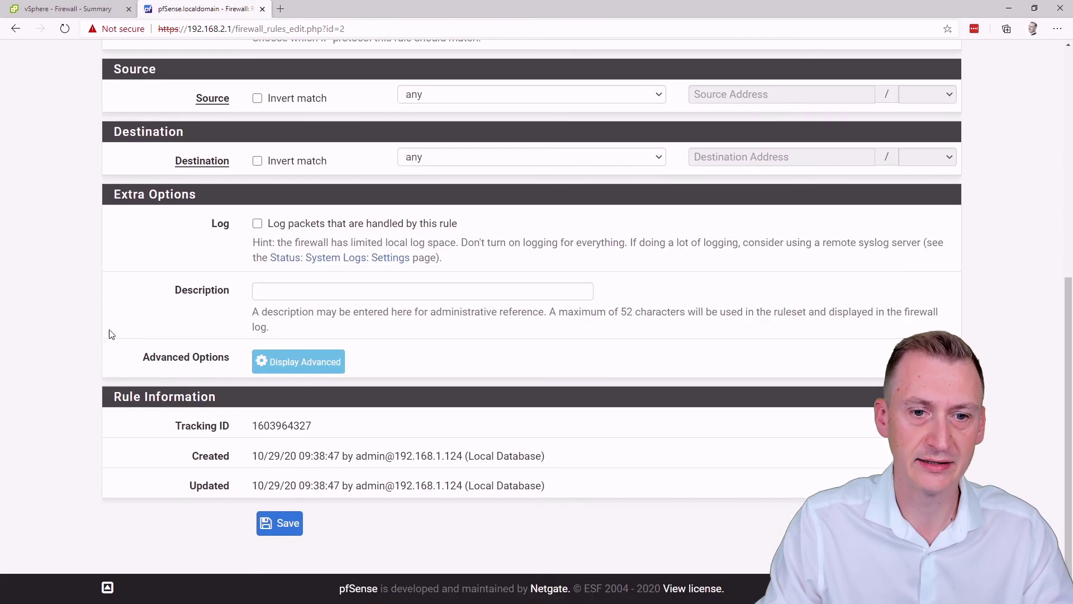
click(286, 525)
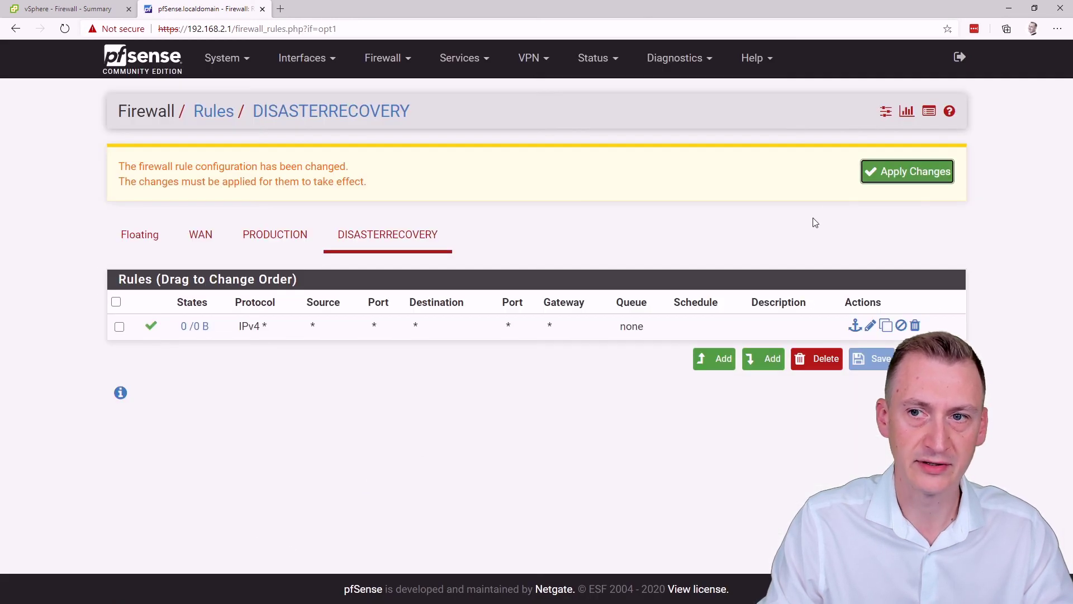
Step: Change the Production TCP pass rule's protocol to Any and save it
click(297, 237)
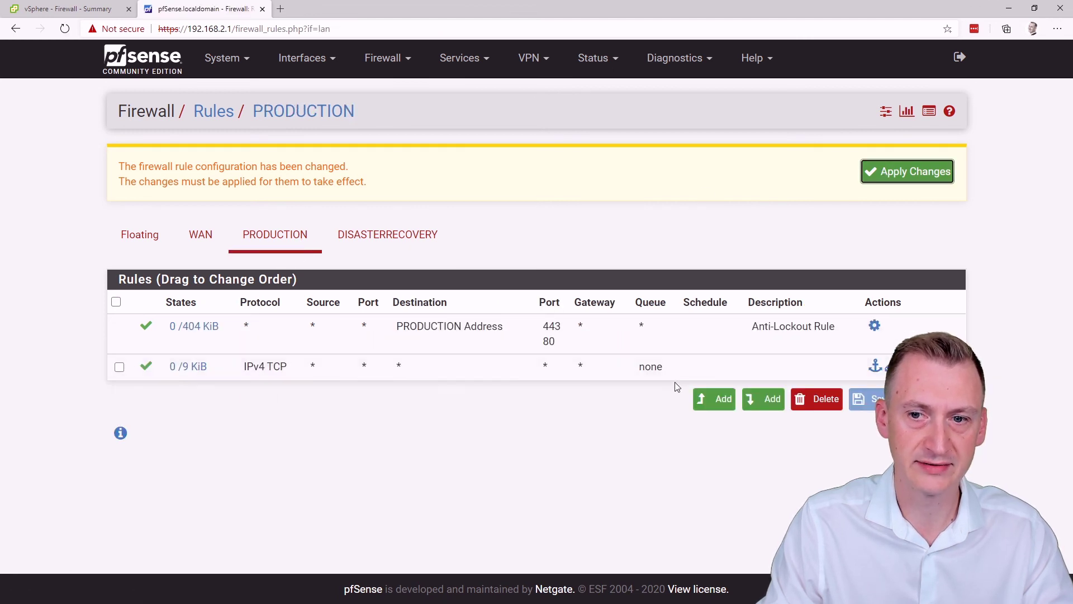
click(874, 366)
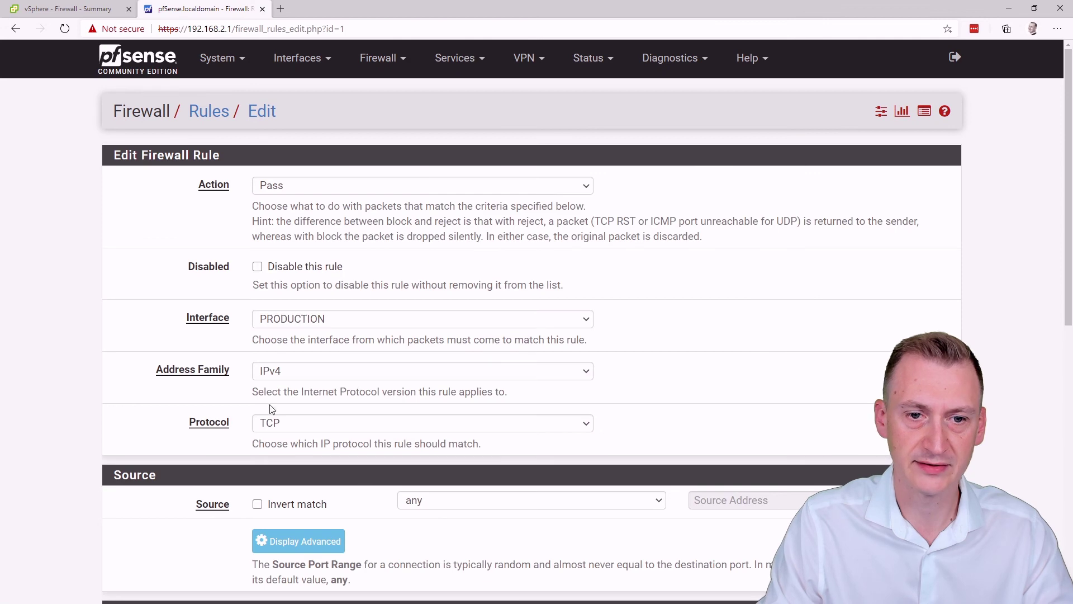
click(281, 428)
click(285, 218)
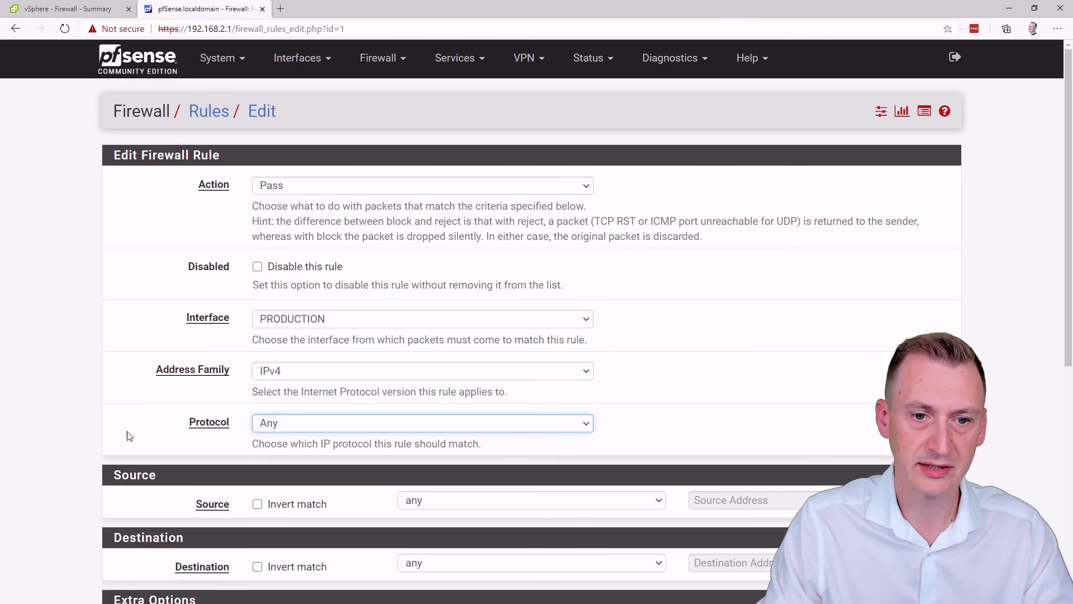
scroll(128, 436, down, 5)
scroll(127, 435, up, 2)
scroll(126, 435, down, 2)
click(288, 532)
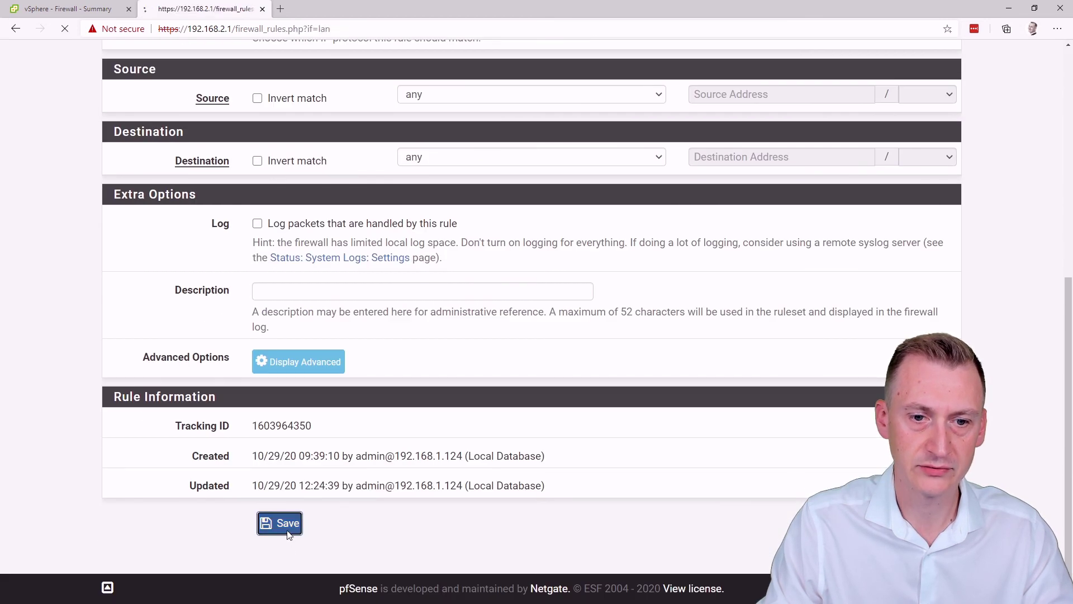
click(202, 246)
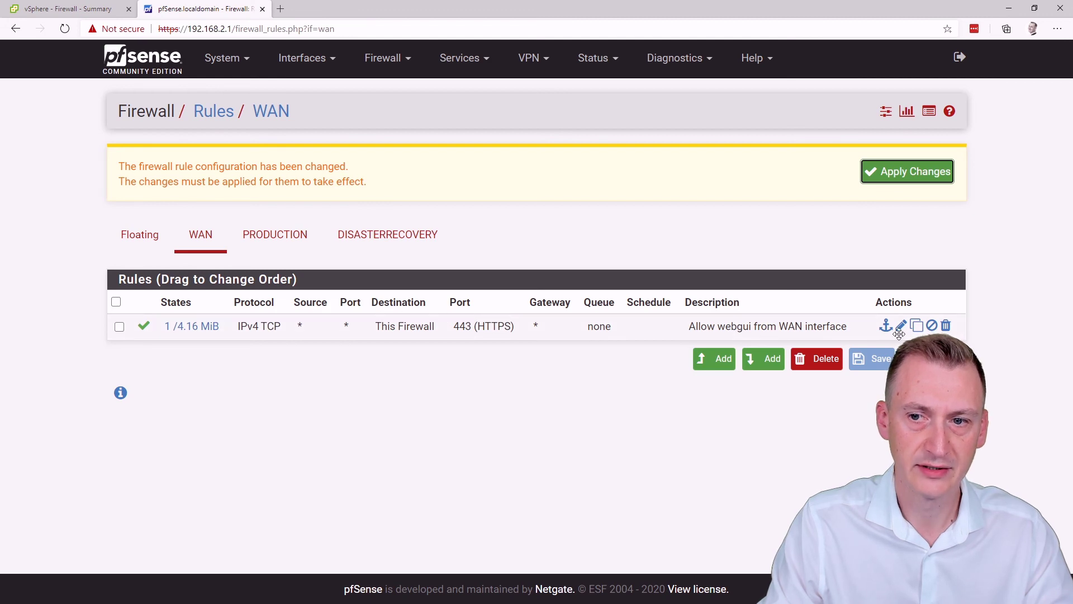
Step: After checking the Allow webgui rule, start a new top WAN rule matching ICMP
click(901, 327)
scroll(693, 366, down, 5)
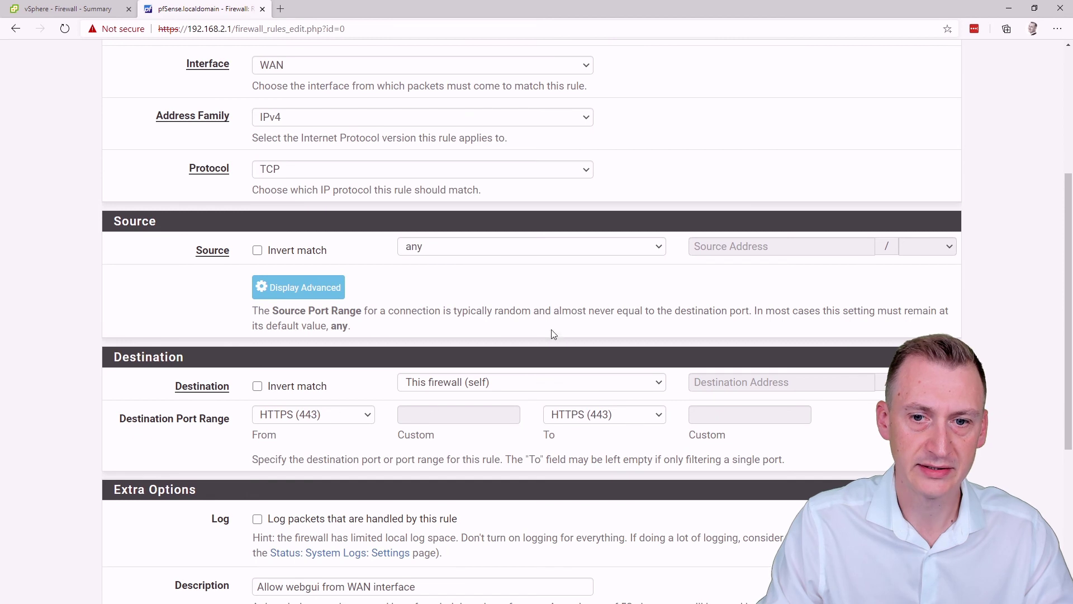
key(alt+Left)
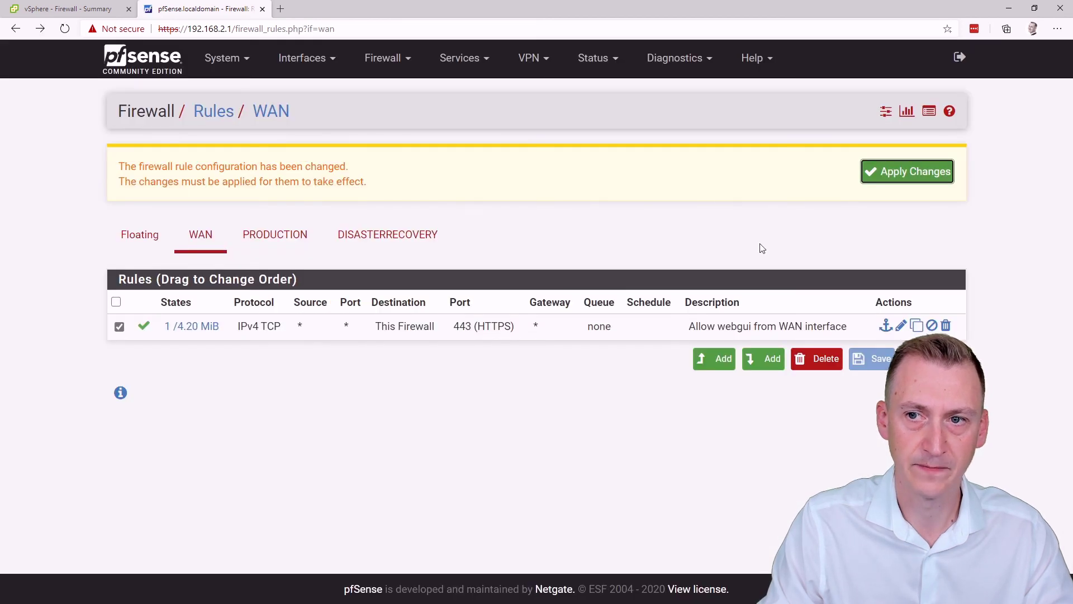
click(703, 361)
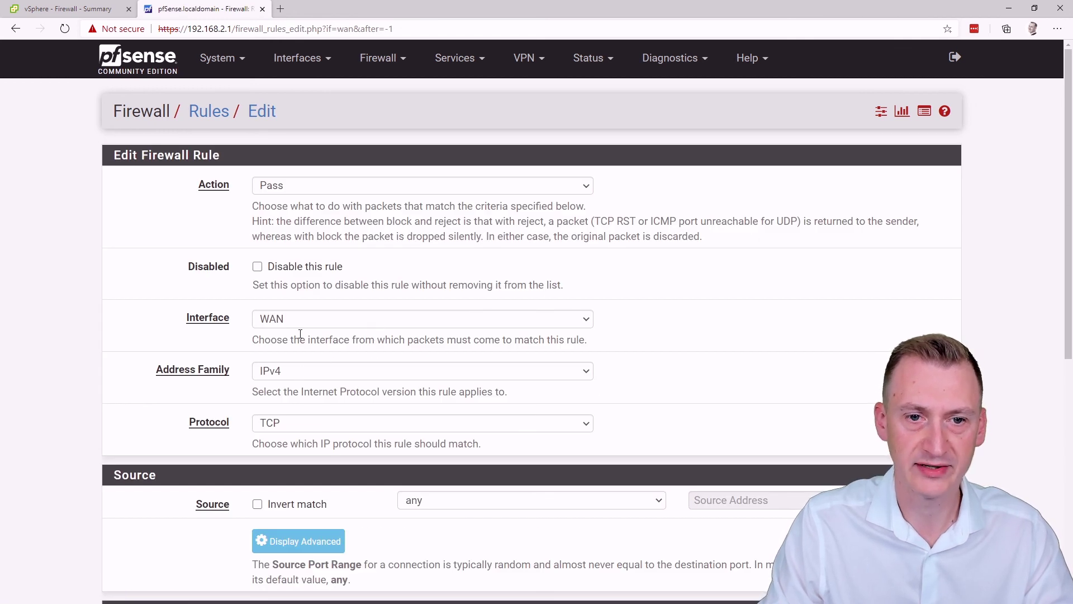
scroll(258, 270, down, 2)
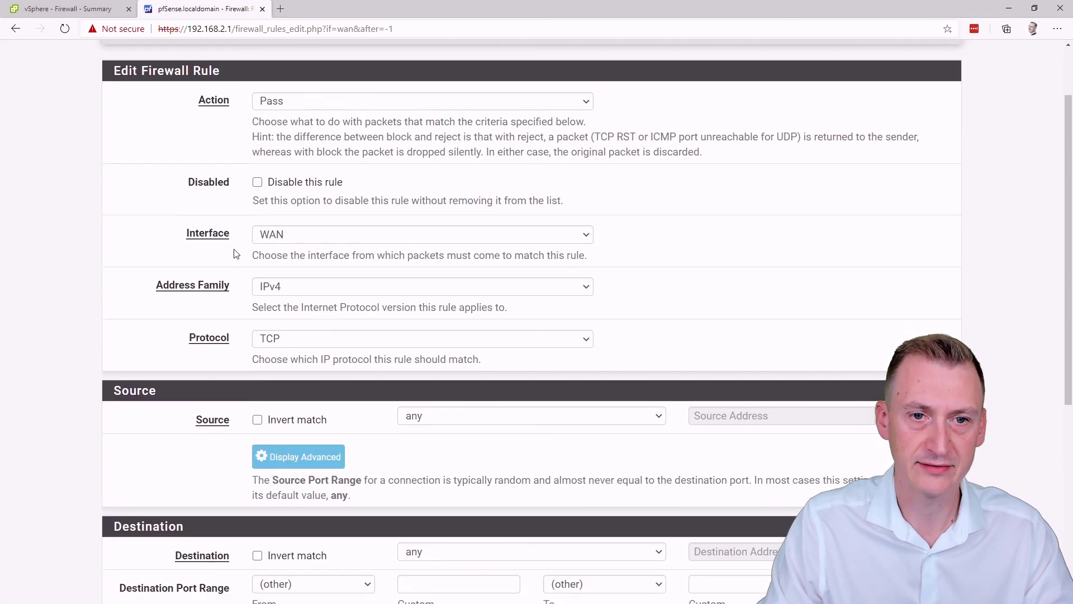
click(283, 343)
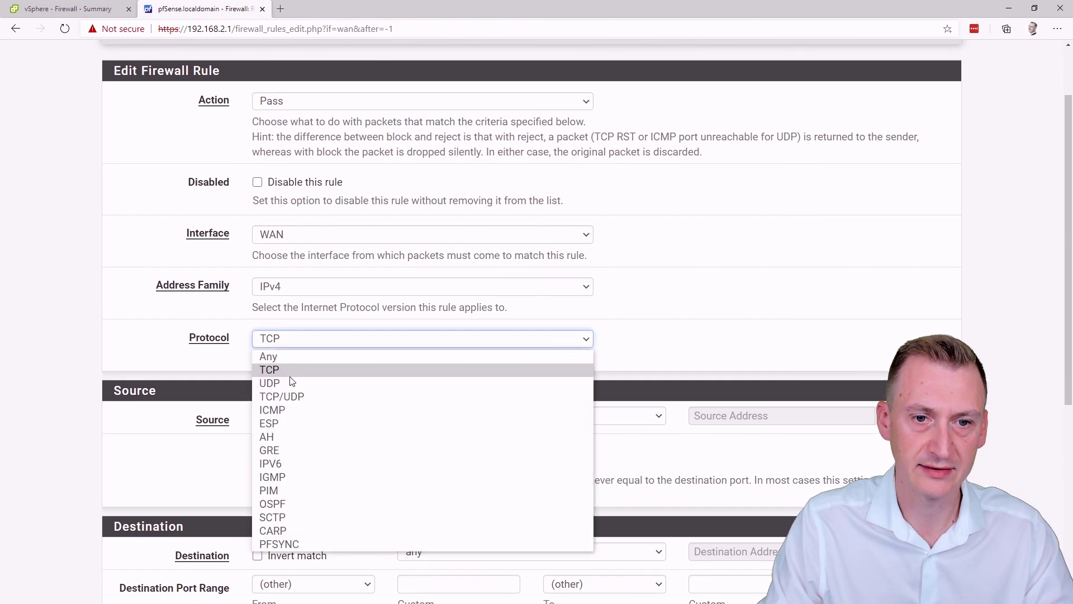
click(292, 408)
Step: Describe the ICMP rule 'Allow ICMP/POng on WAN', save it and apply the changes
click(81, 372)
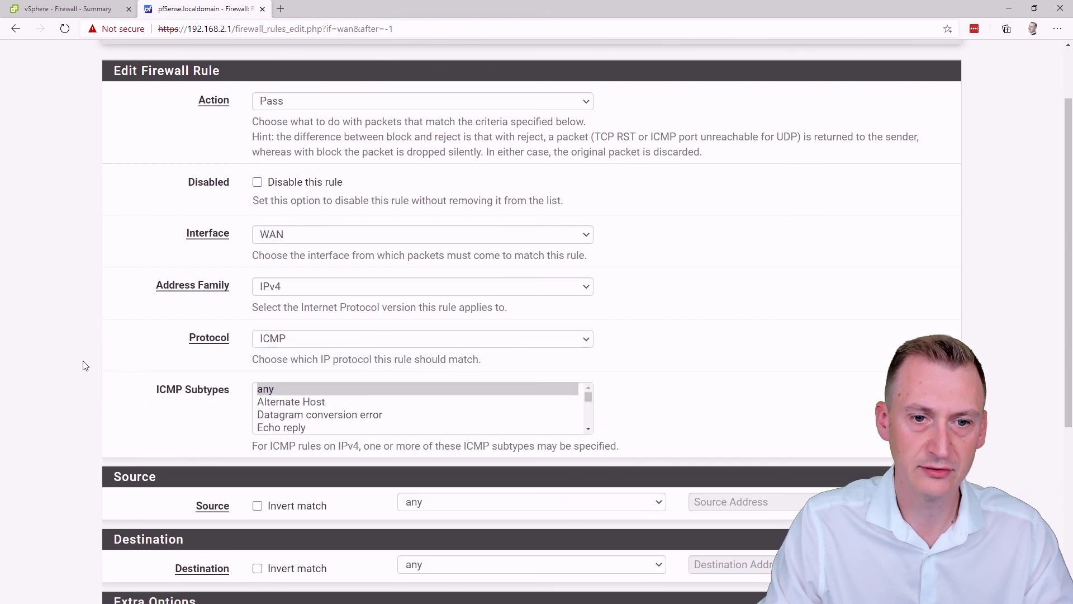
scroll(83, 367, down, 4)
scroll(121, 310, down, 3)
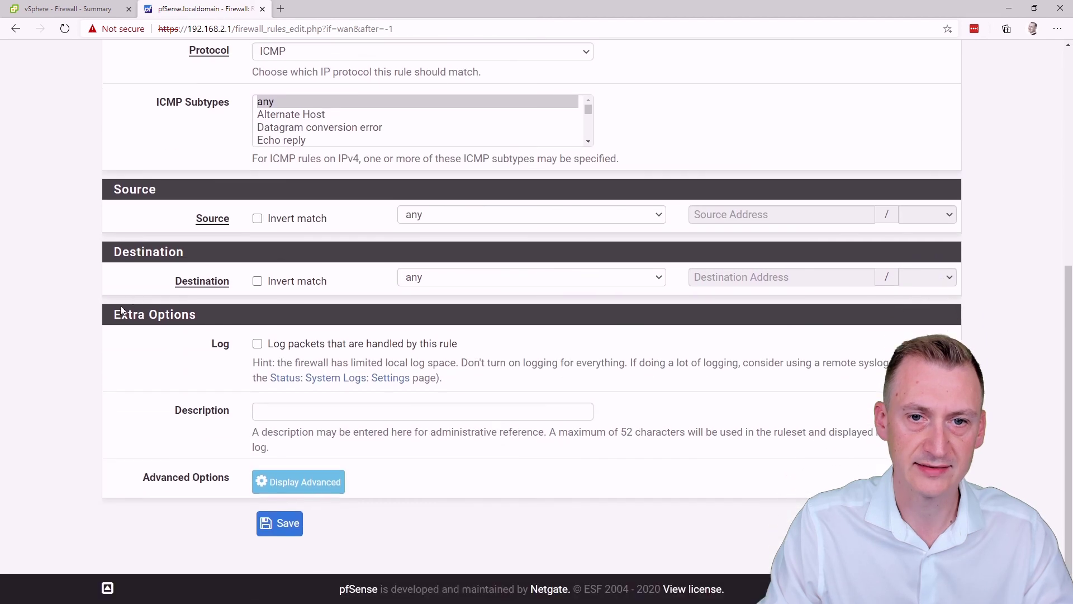
click(303, 412)
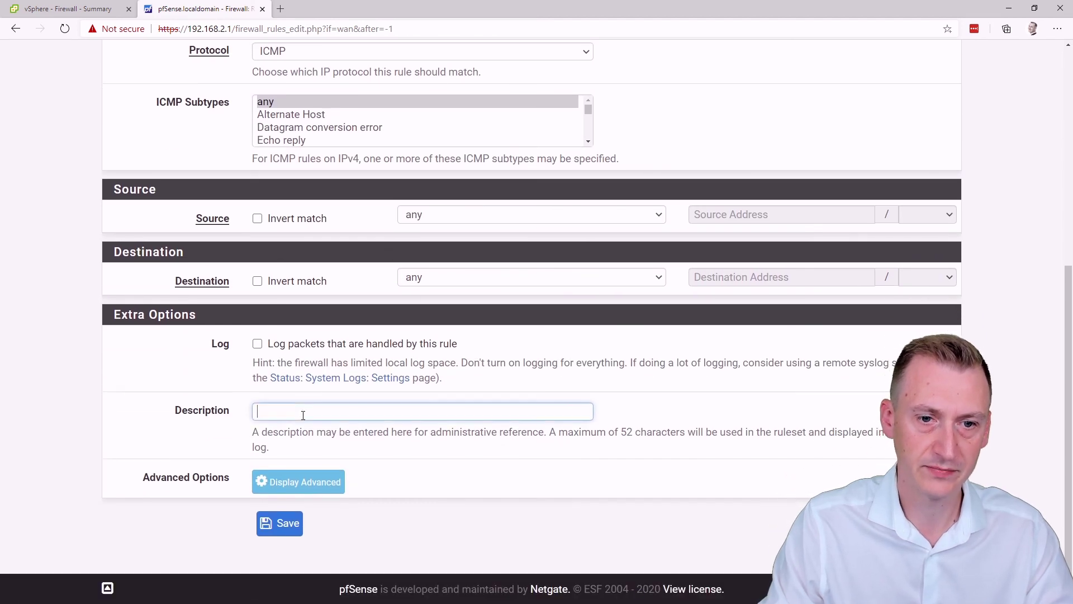
text(Allow ICMP)
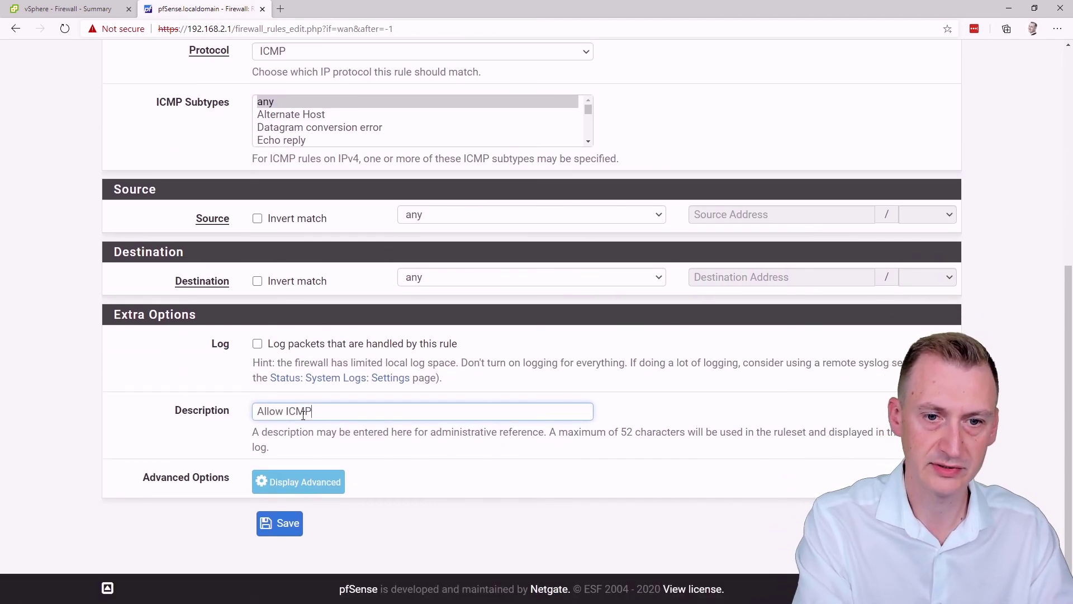
text(/POng on WAN)
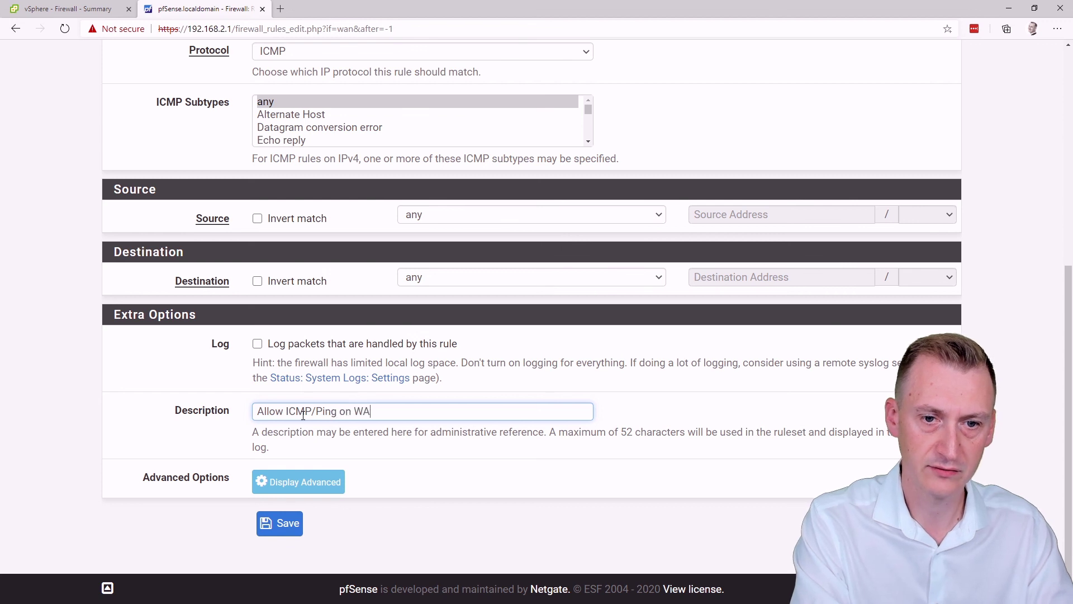
click(278, 524)
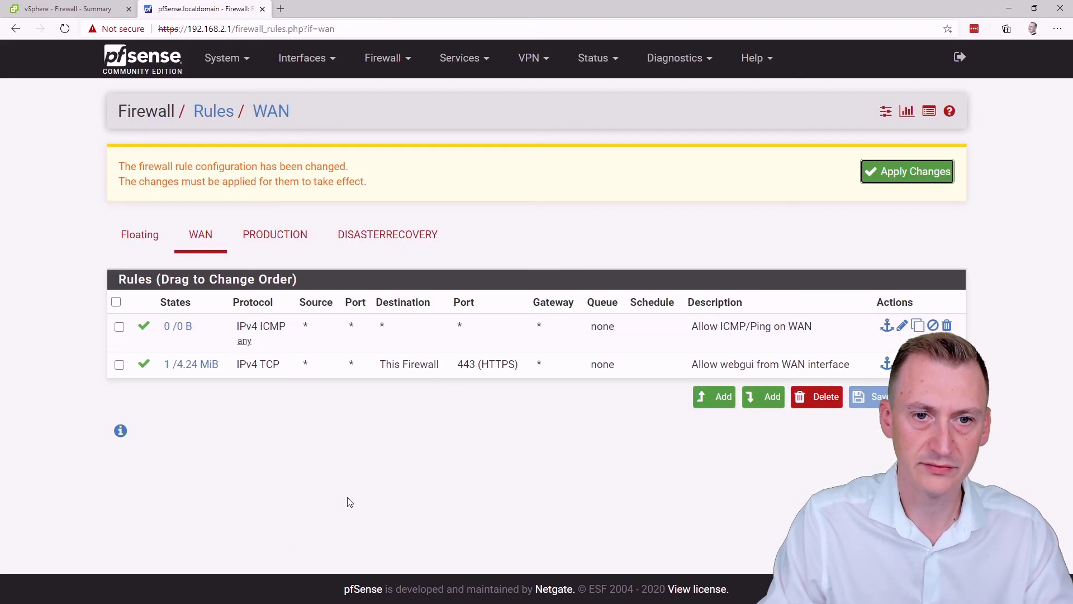
click(901, 177)
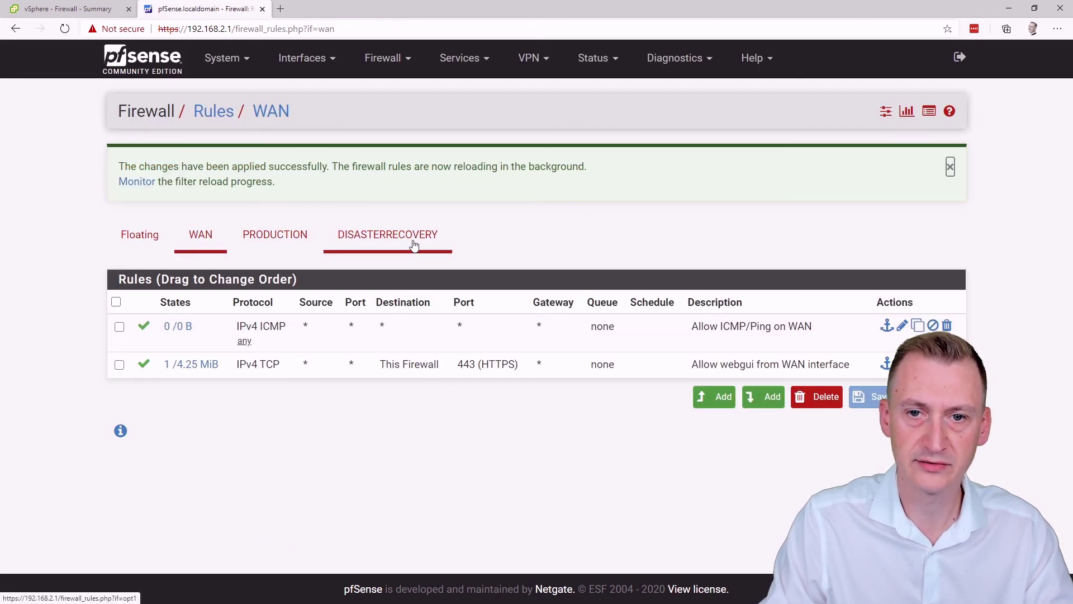
key(super+r)
text(cmd)
key(Return)
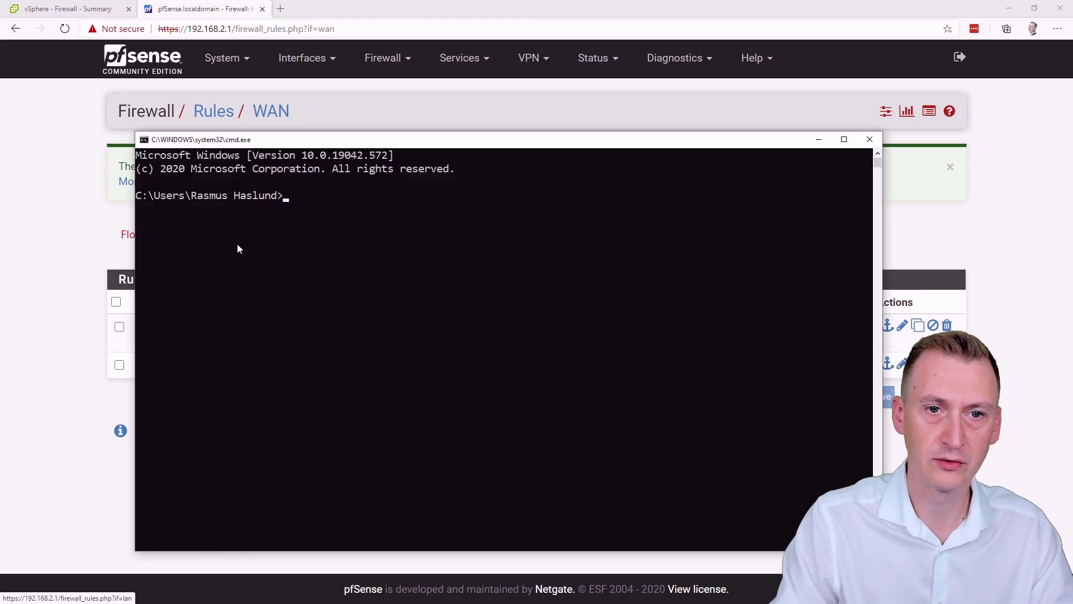
text(ping 192.168.)
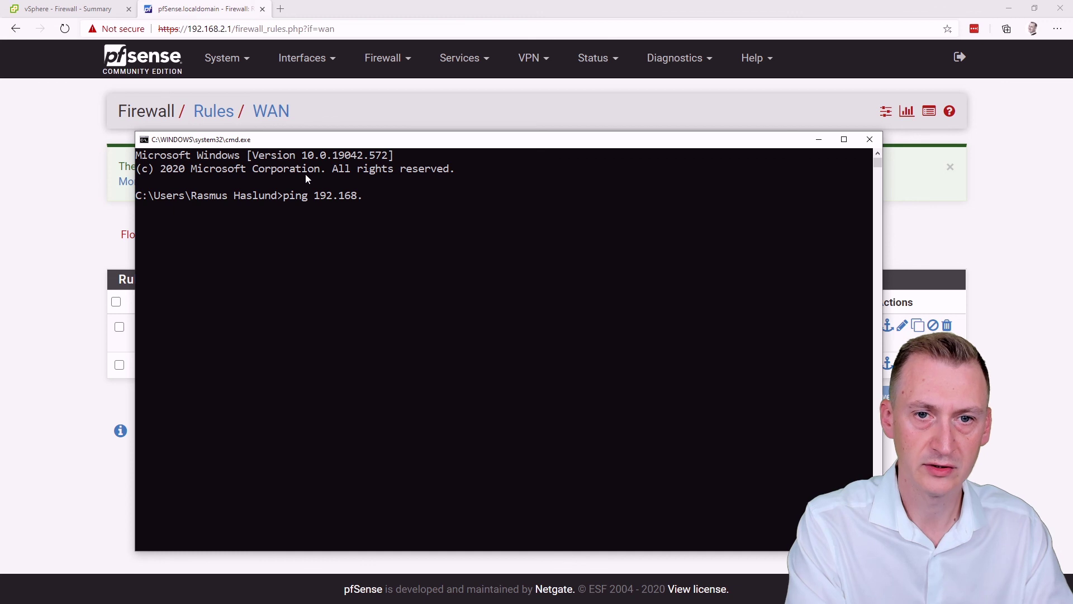
text(2.1)
key(Return)
key(ctrl+c)
key(Up)
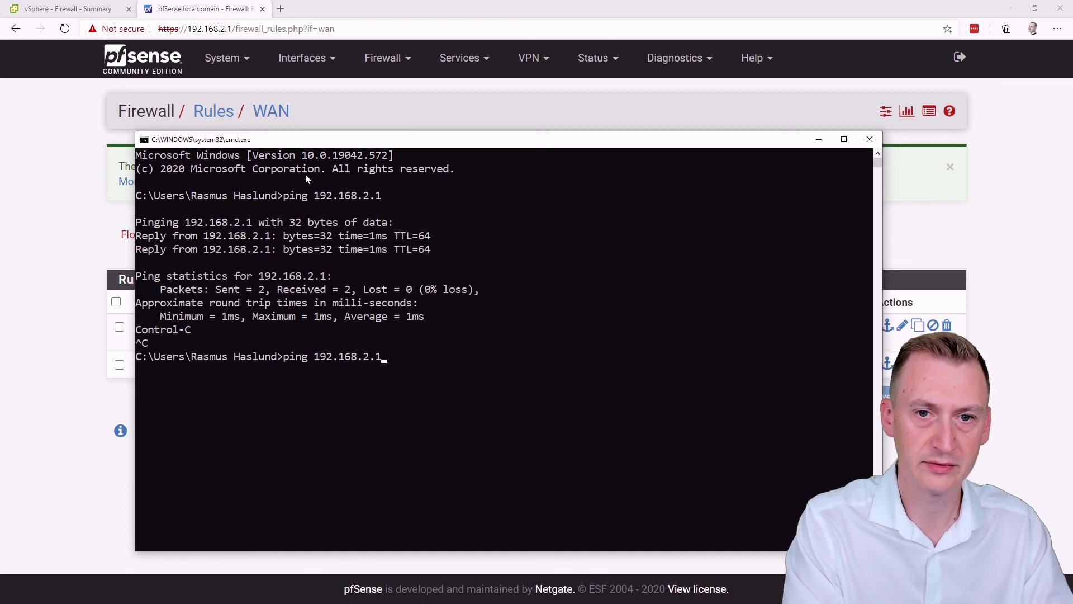
text(1)
key(Return)
key(ctrl+c)
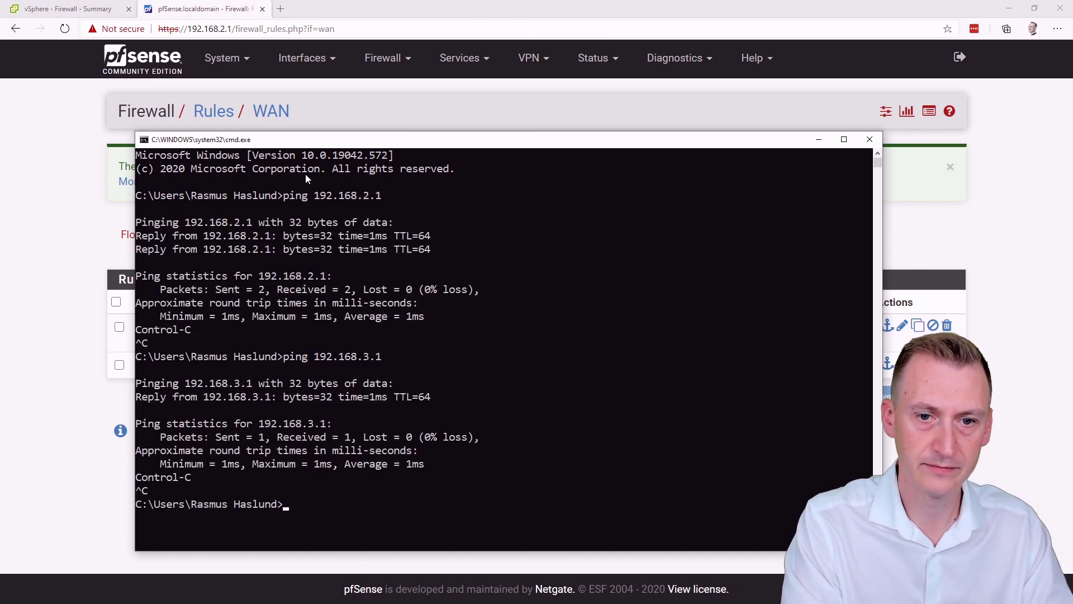
key(Up)
key(BackSpace)
text(83)
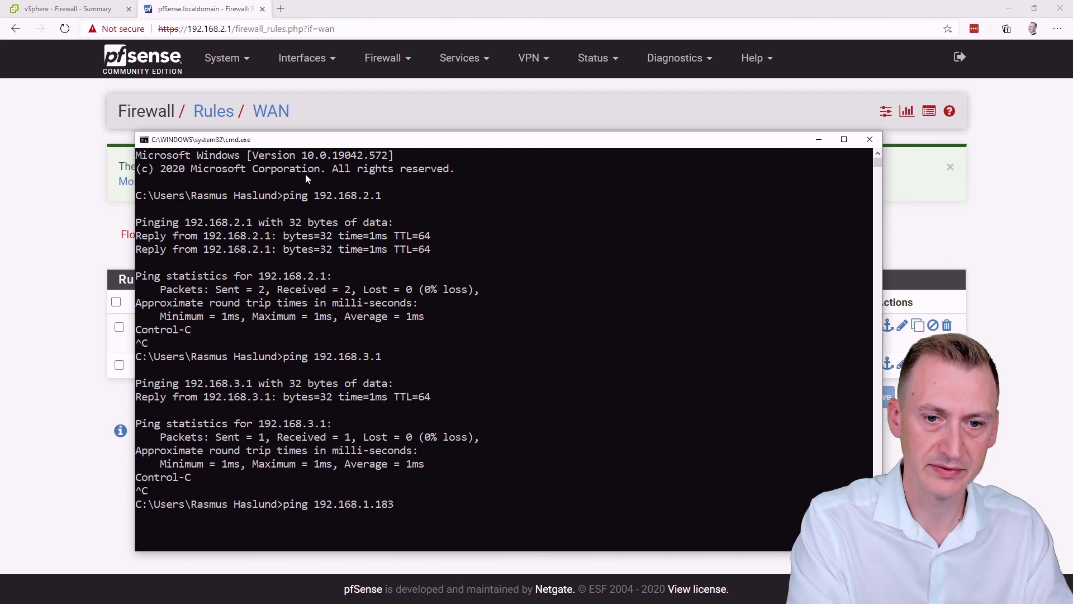
key(Return)
key(ctrl+c)
text(ex)
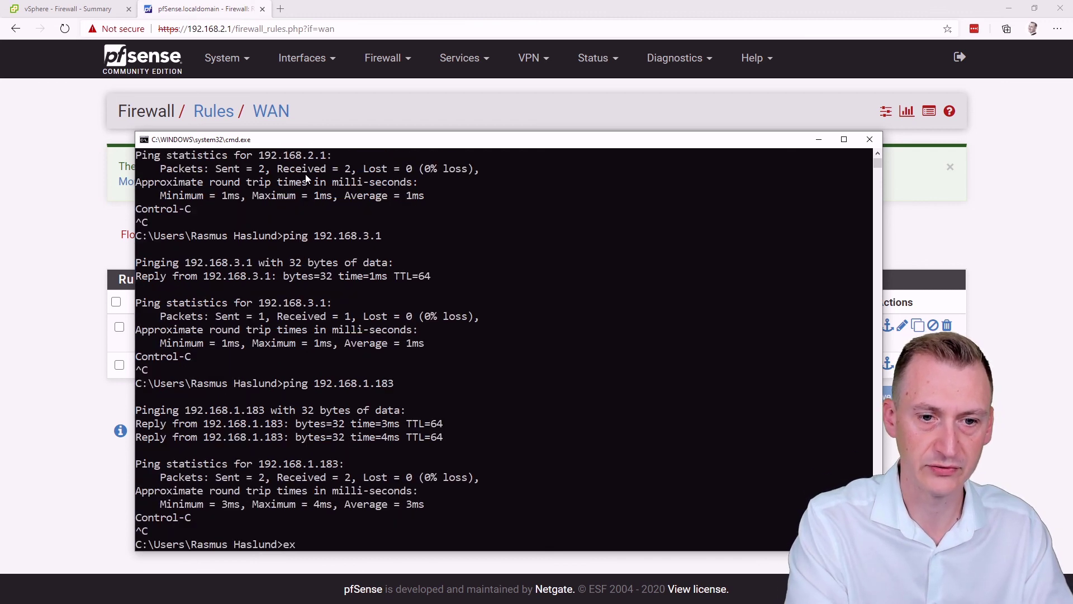
text(it)
key(Return)
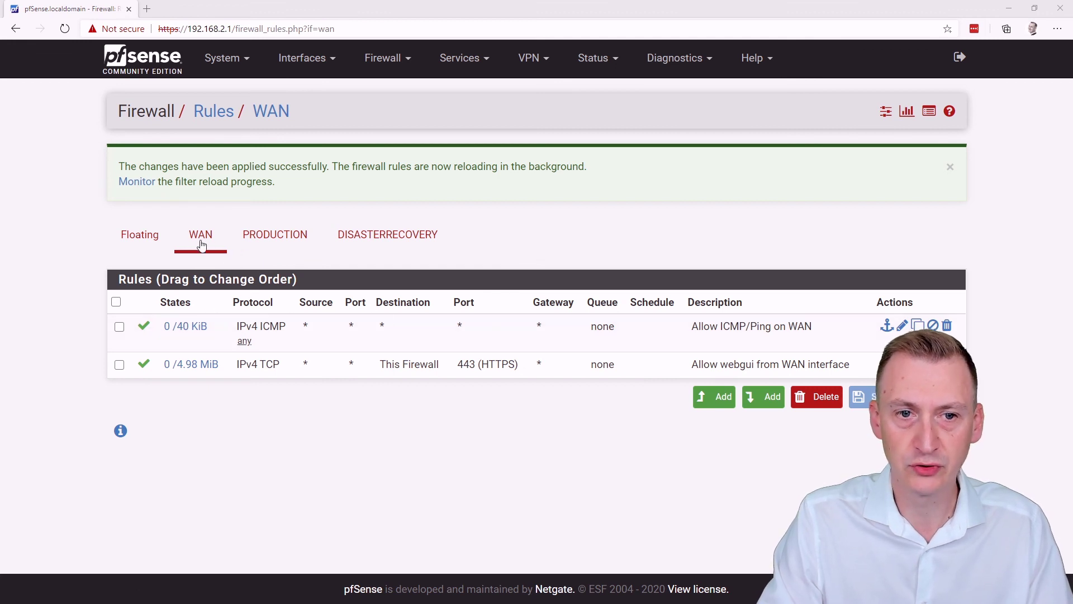
Step: Add a top WAN rule for protocol Any, described 'Allow traffic from "WAN" into home lab', saved and applied
click(715, 401)
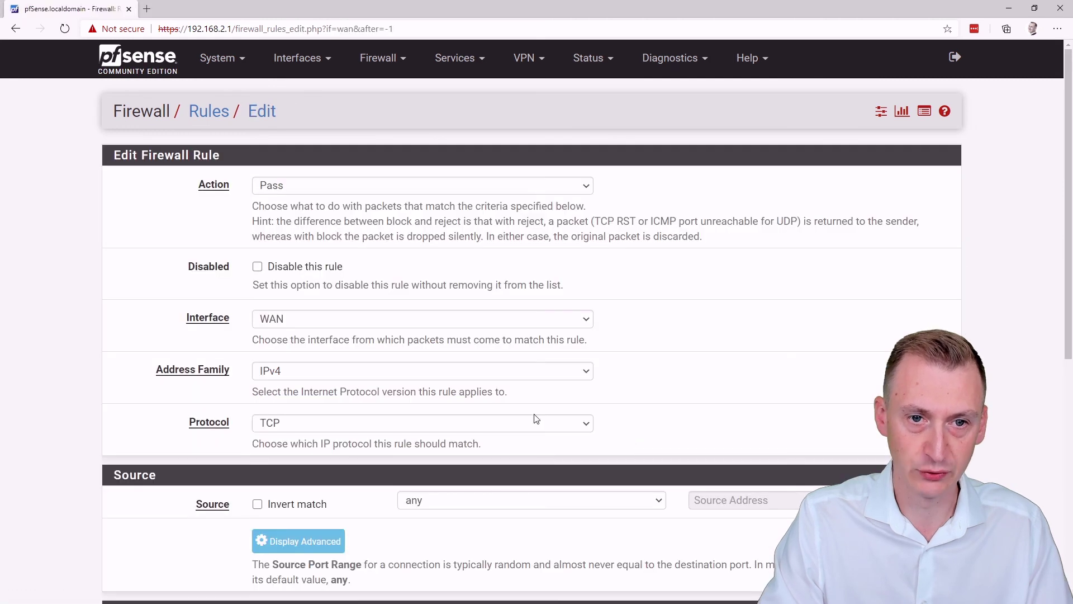
scroll(171, 282, down, 2)
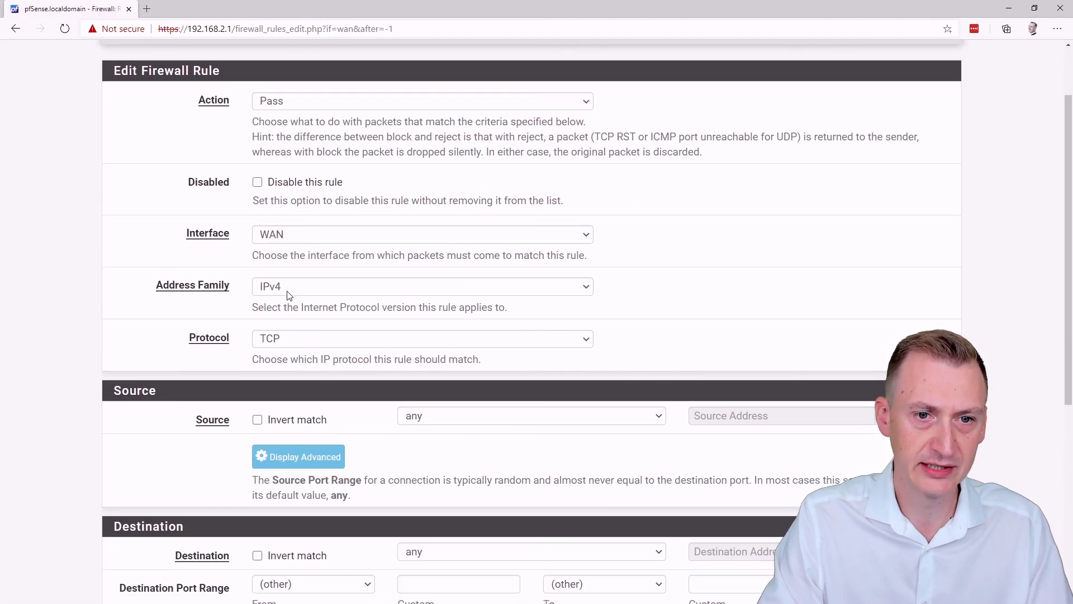
click(295, 341)
click(291, 356)
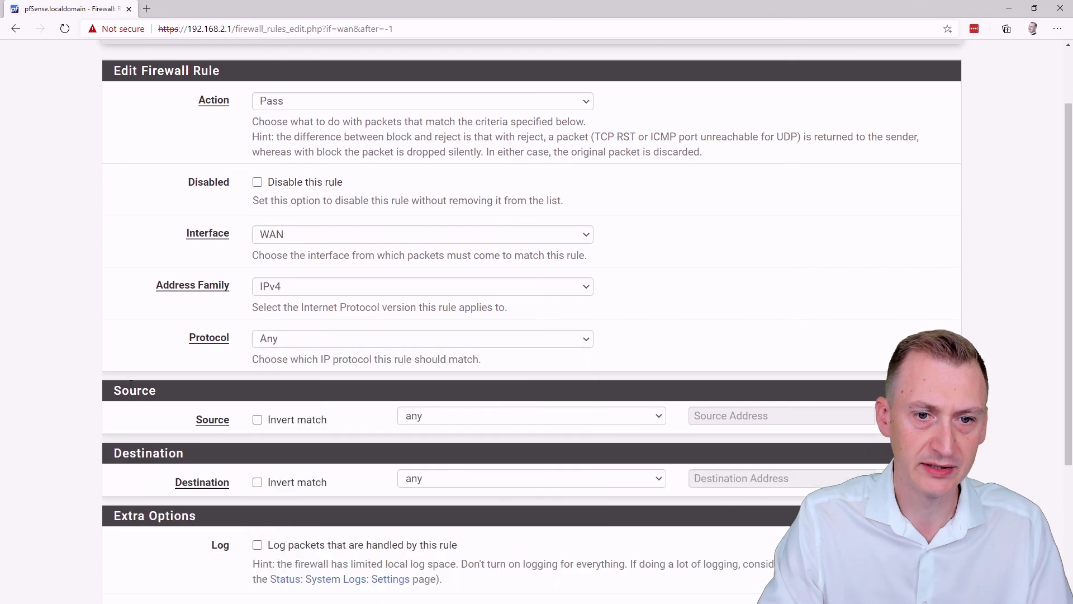
scroll(140, 375, down, 4)
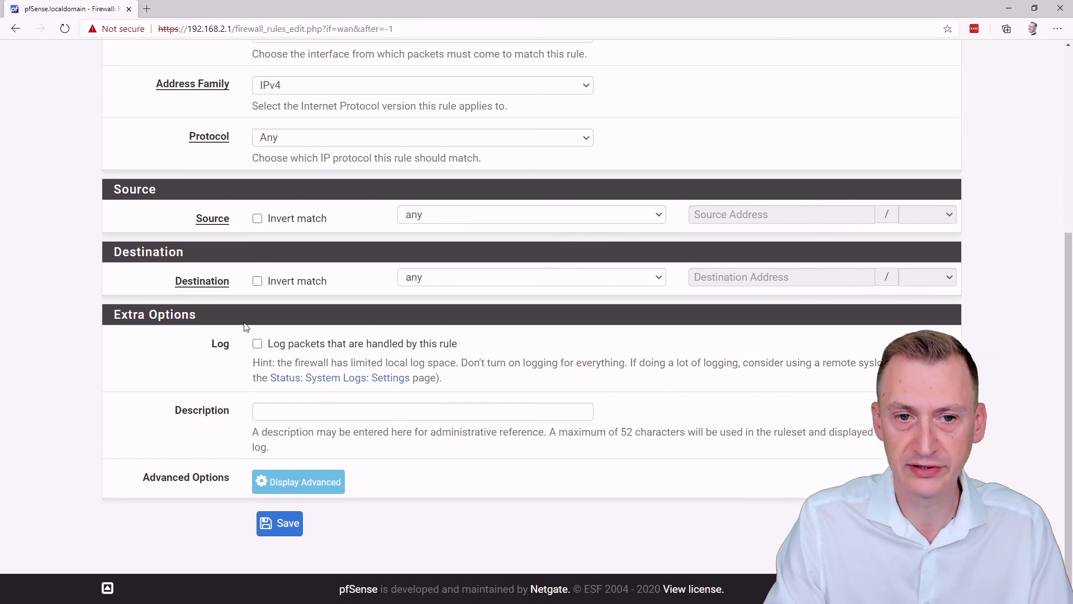
click(274, 413)
text(All)
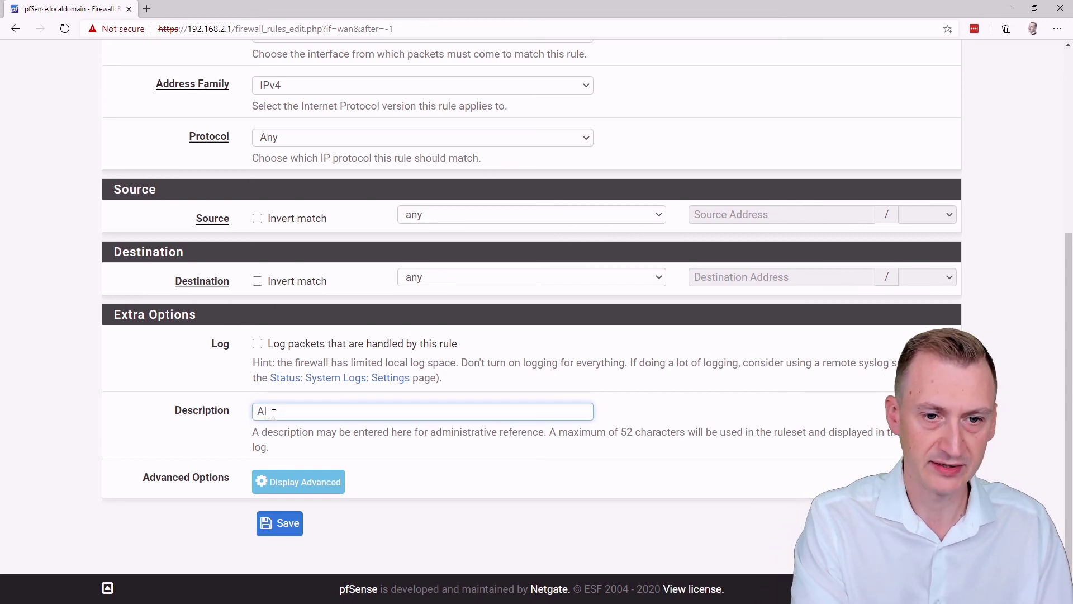
text(ow traffic f)
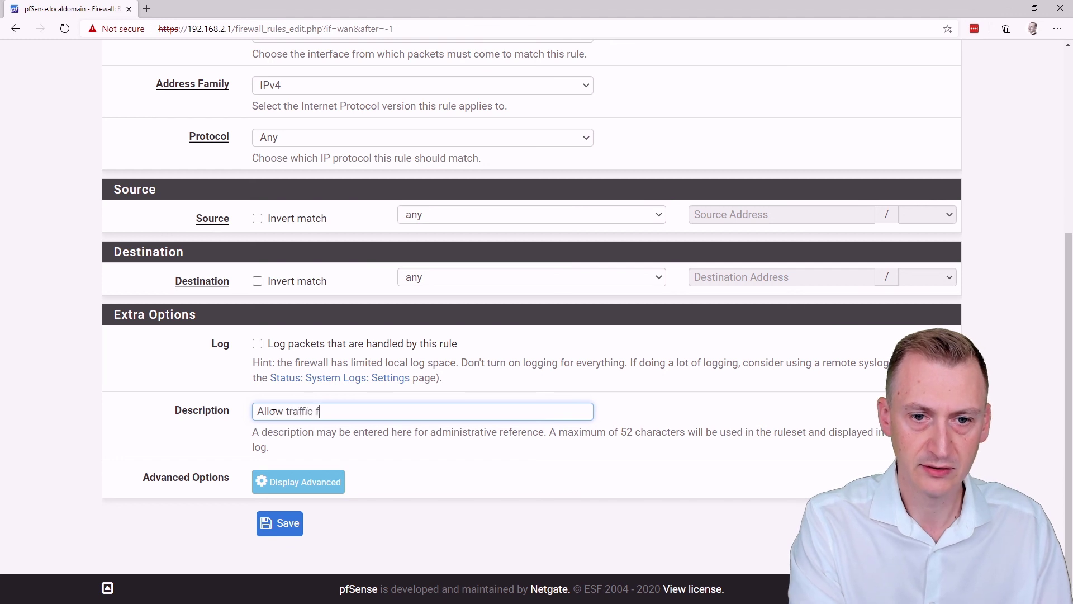
text(rom "WAN" )
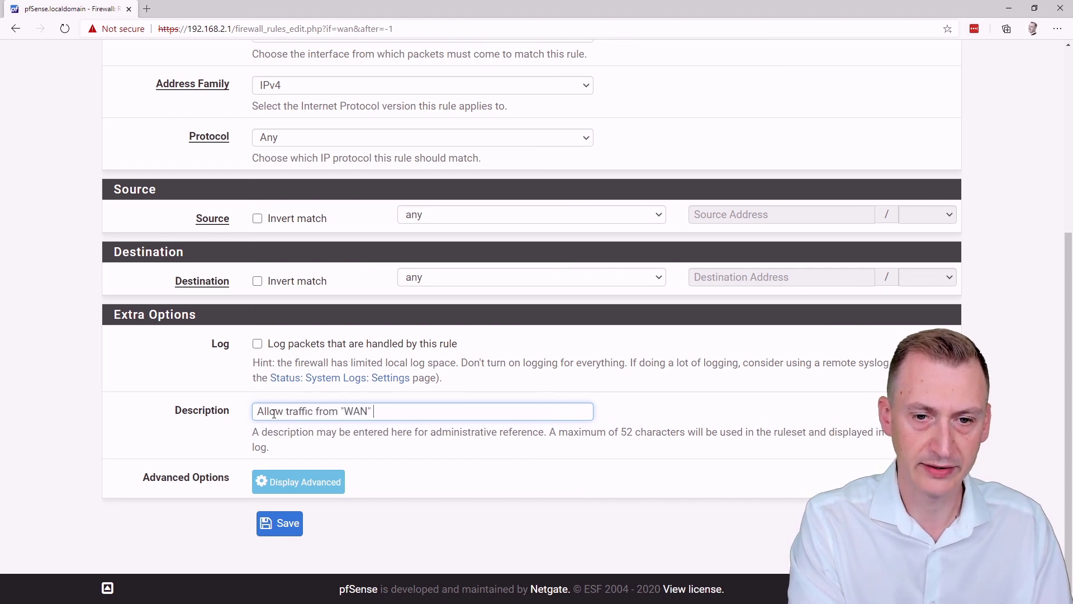
text(into home la)
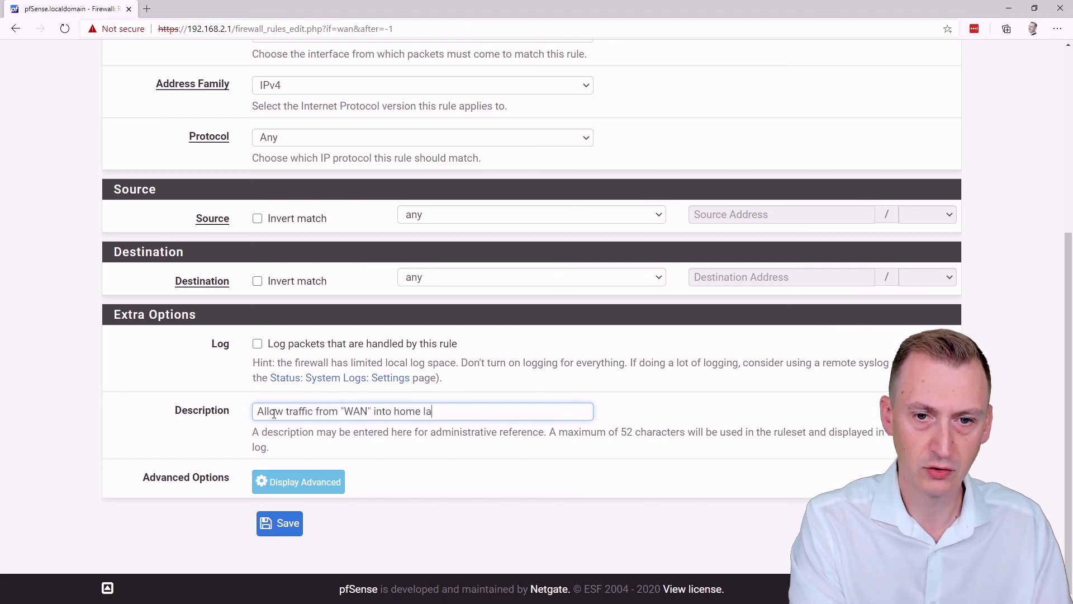
text(b)
click(279, 522)
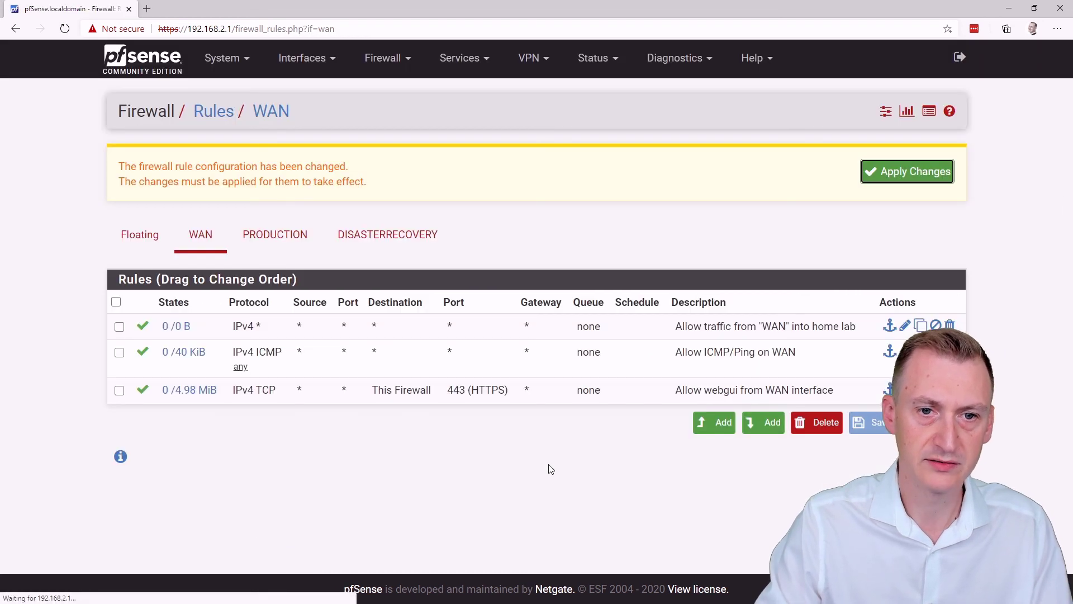
click(921, 177)
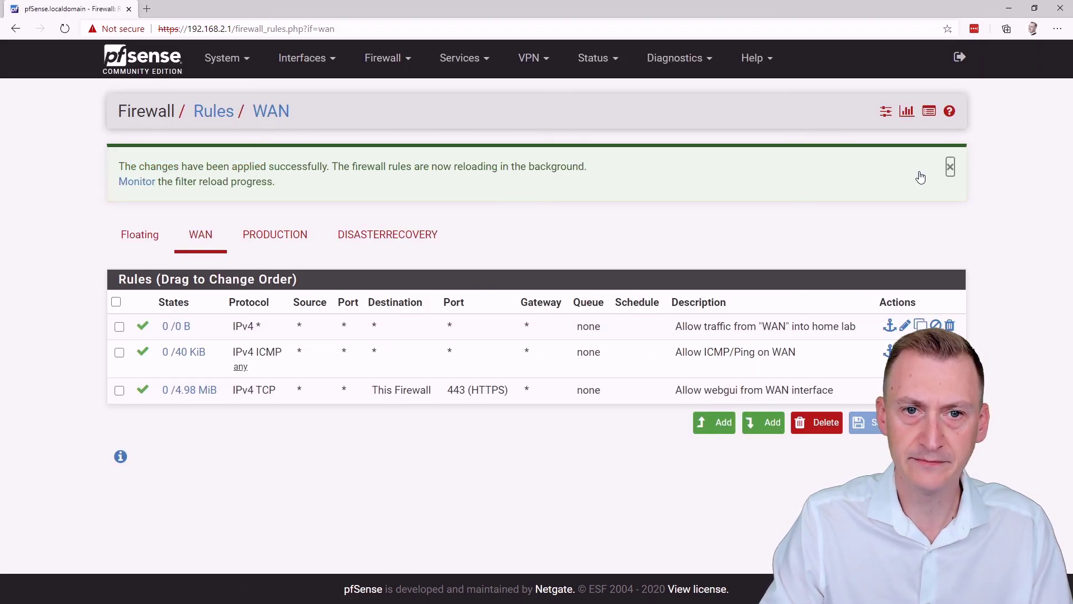